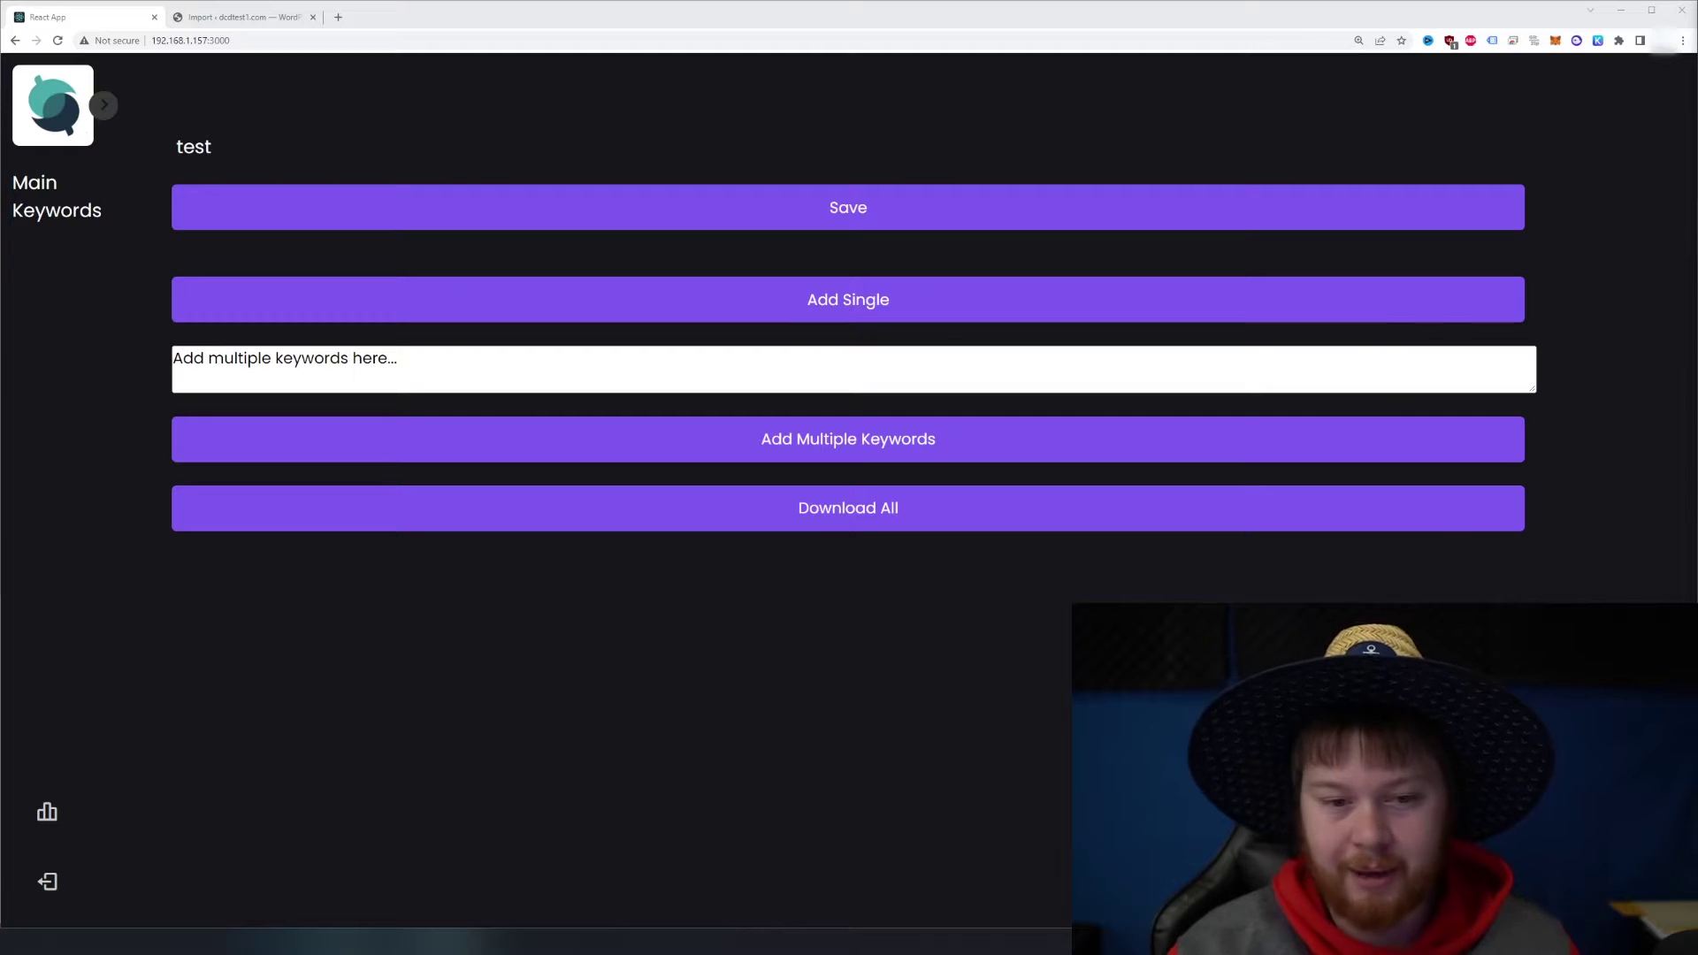
Step: Add the single keyword 'Can poodles jump high?' to the test project
click(828, 302)
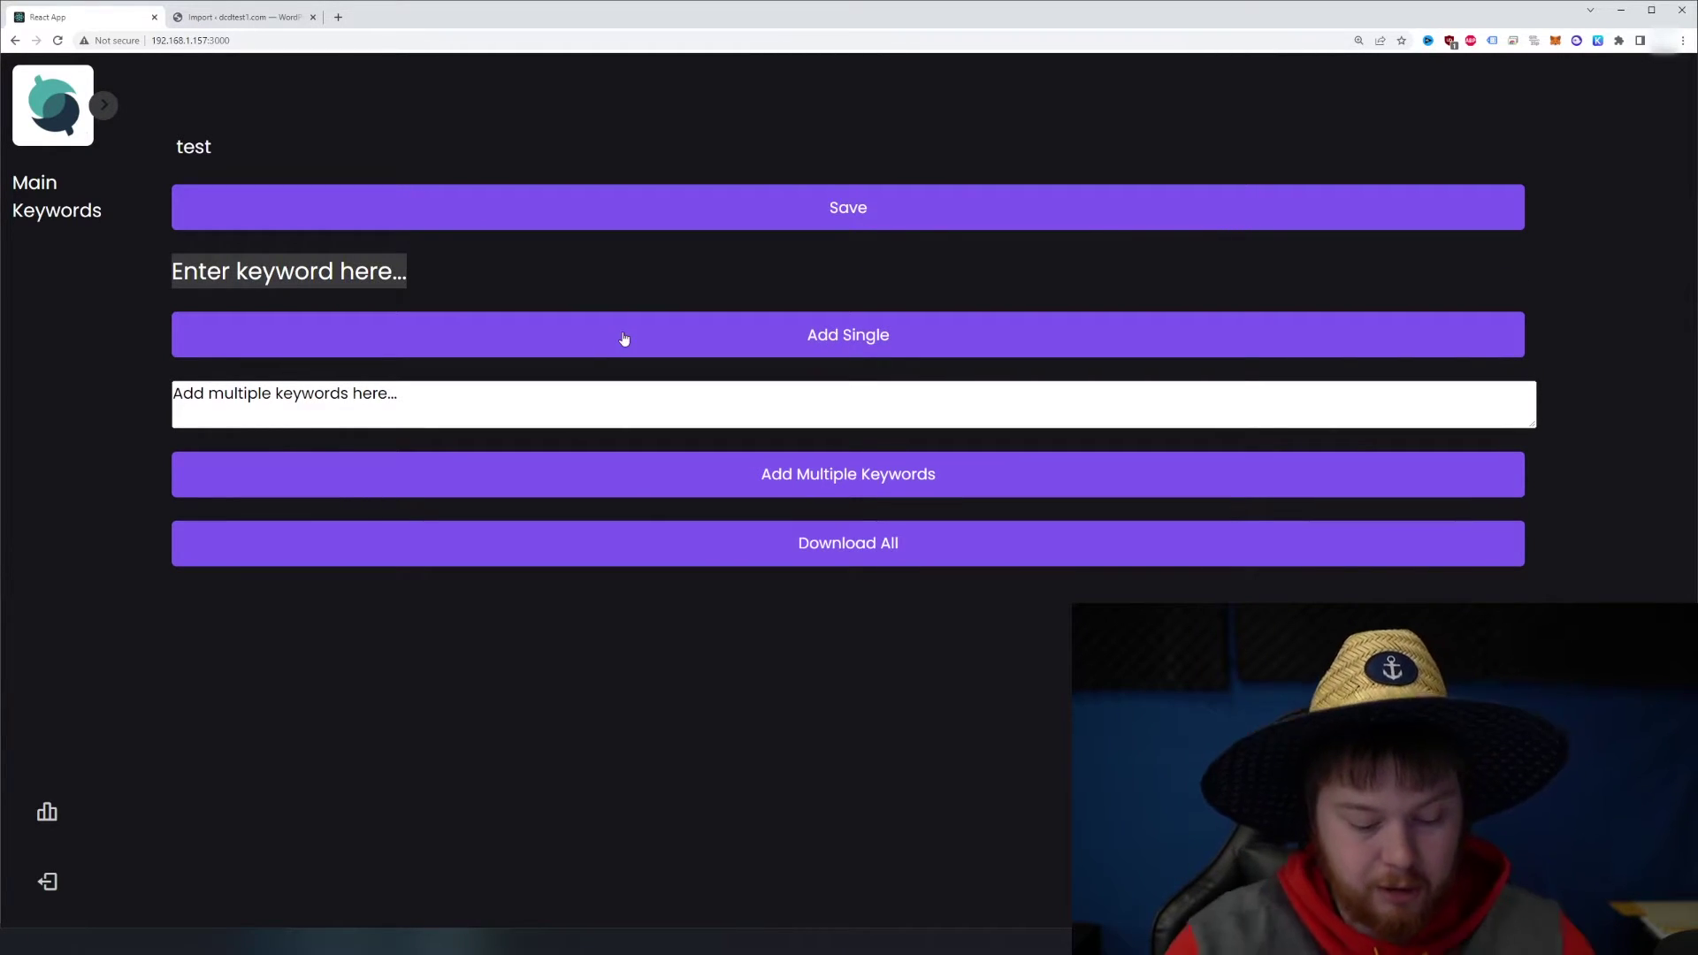
text(Can poodl)
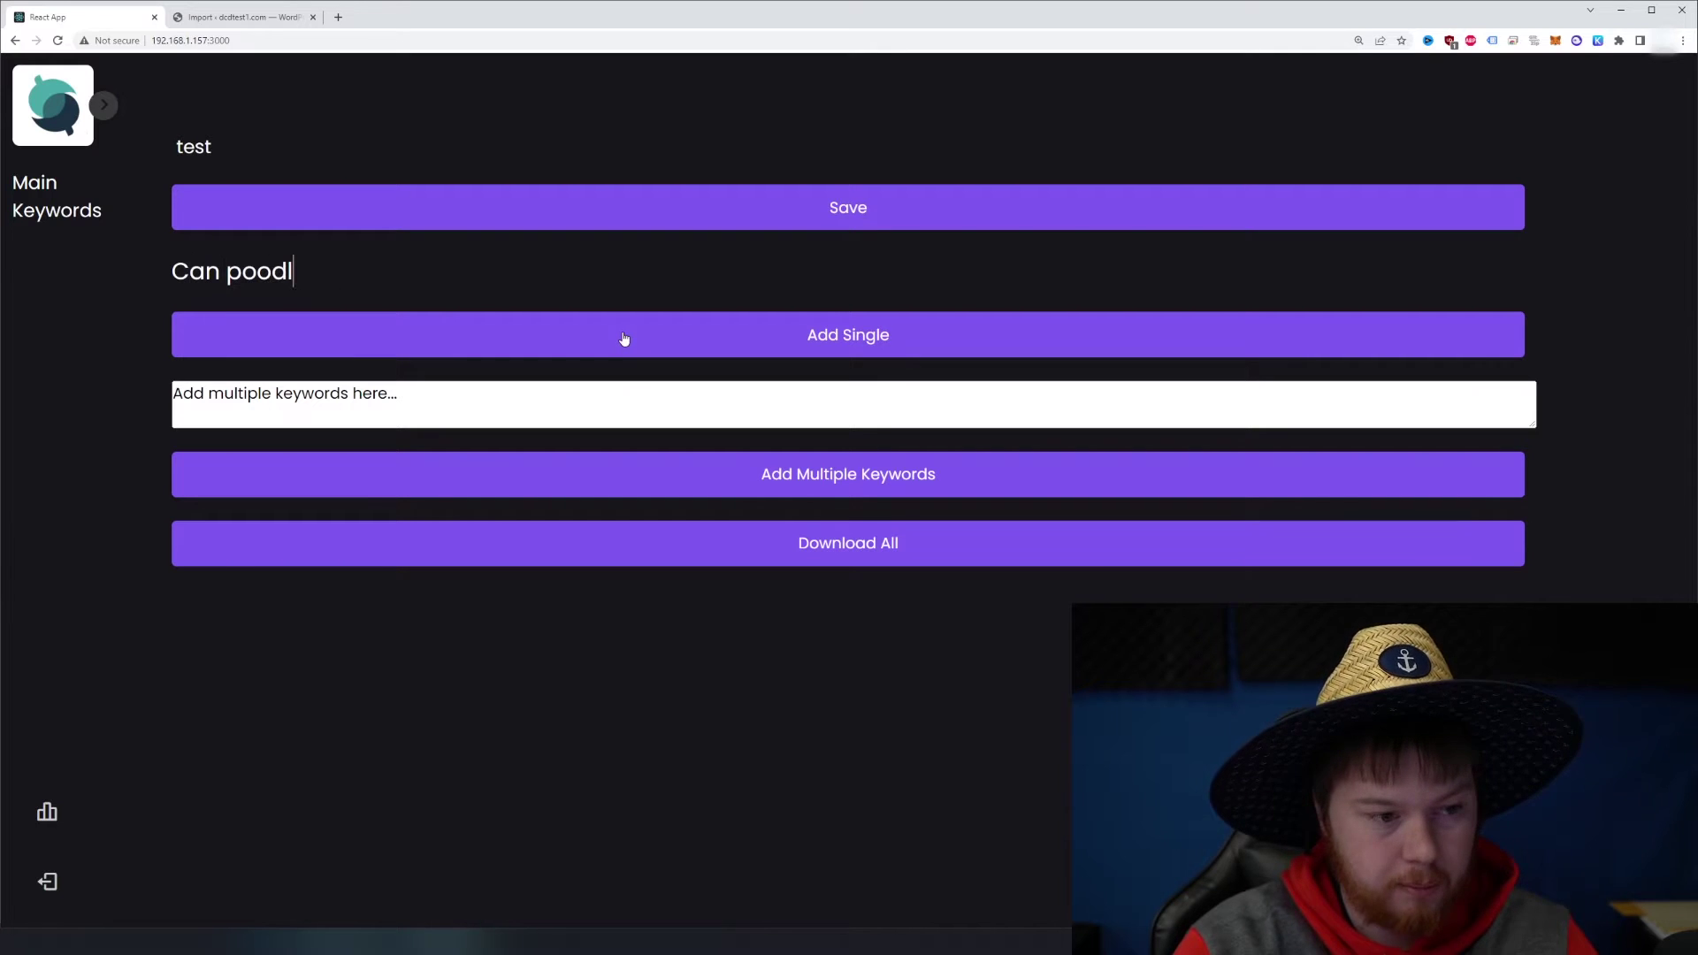
text(es jump hig)
key(BackSpace)
text(igh?)
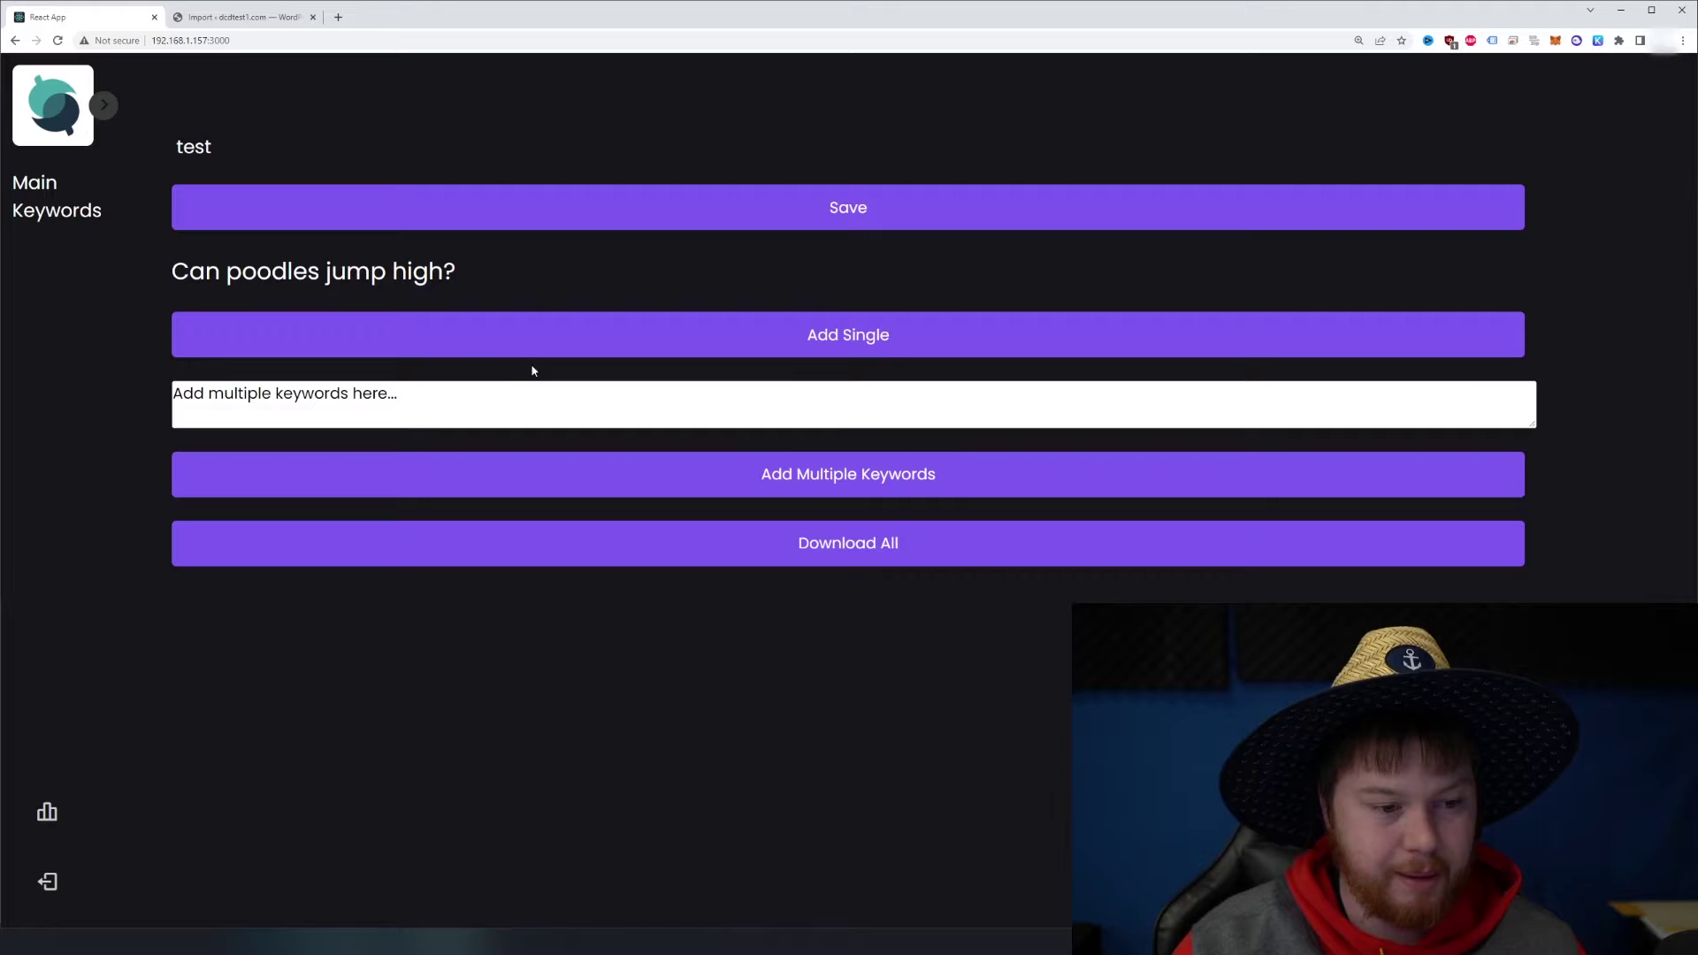
Step: Bulk-add 'How much water do poodles need each day?' and 'Are poodles aggressive?' as keywords
click(396, 391)
drag(396, 392, 84, 353)
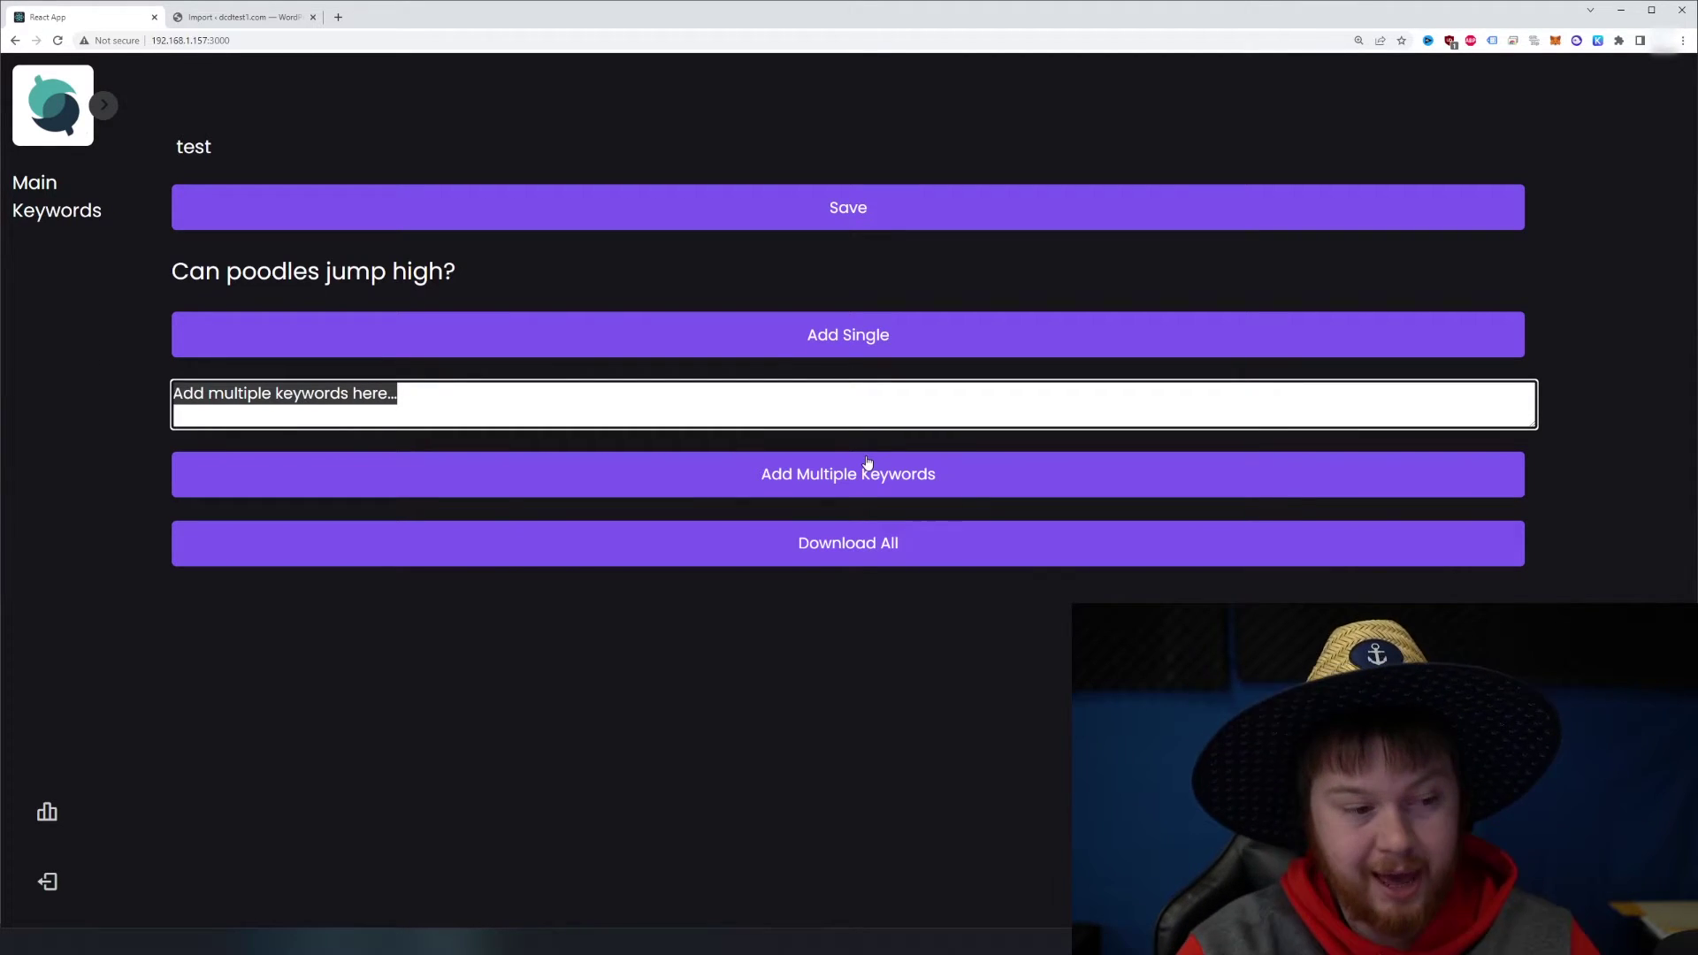
text(How )
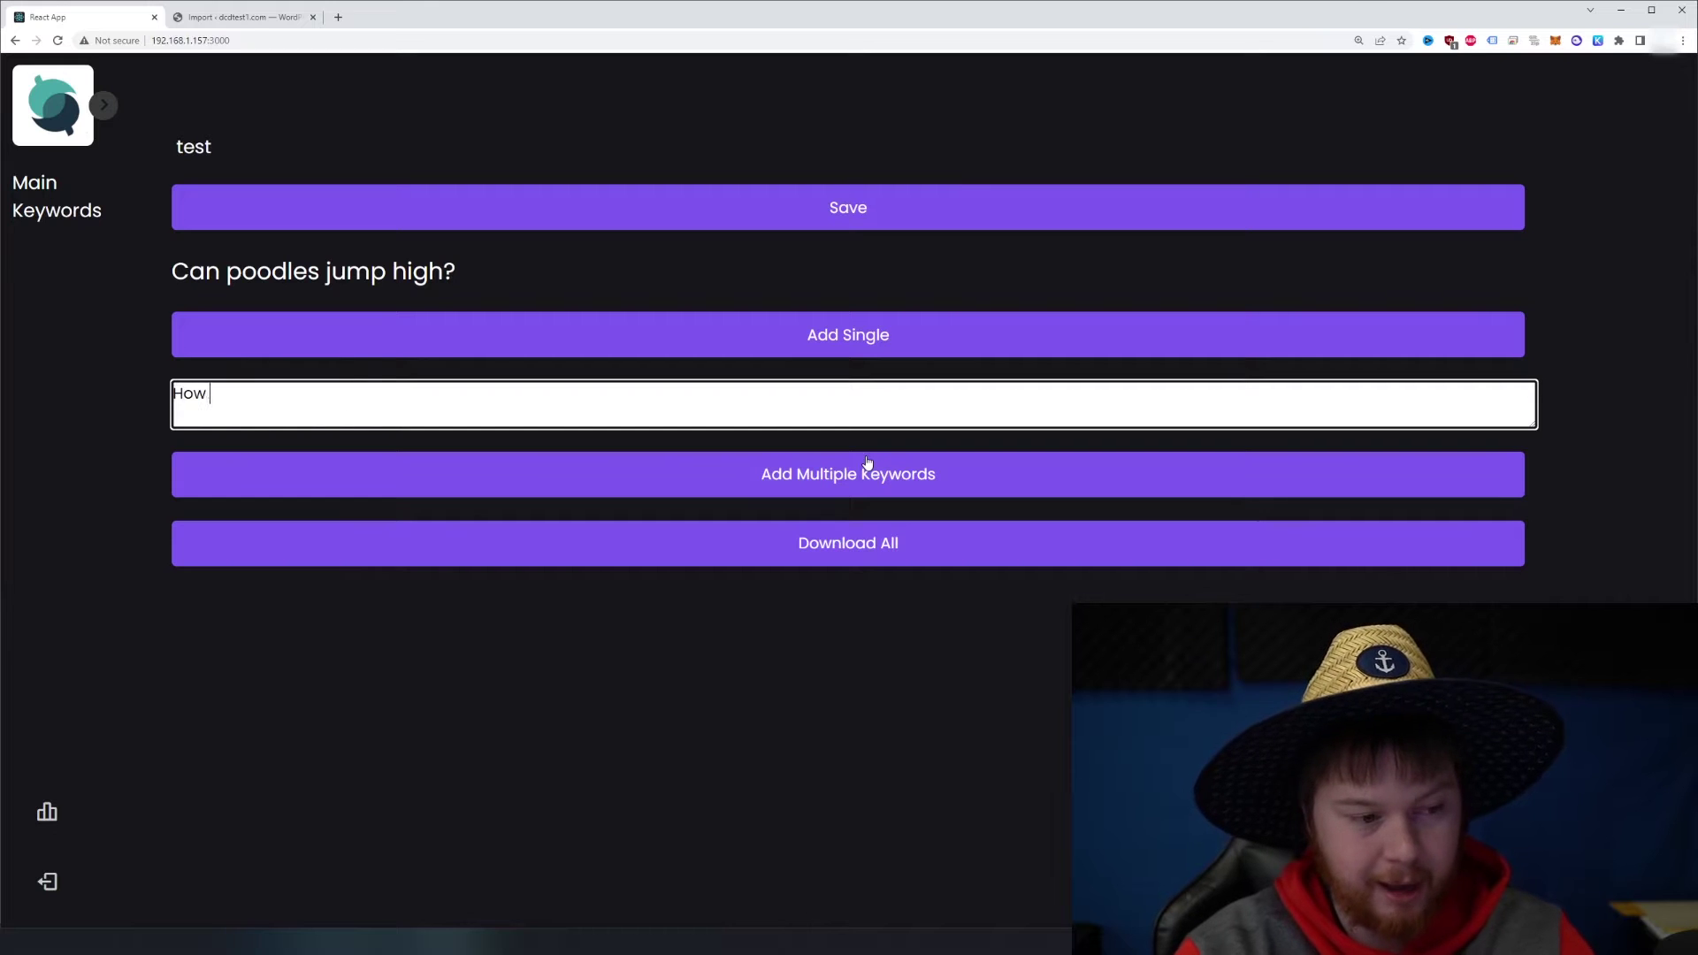
text(much water do p)
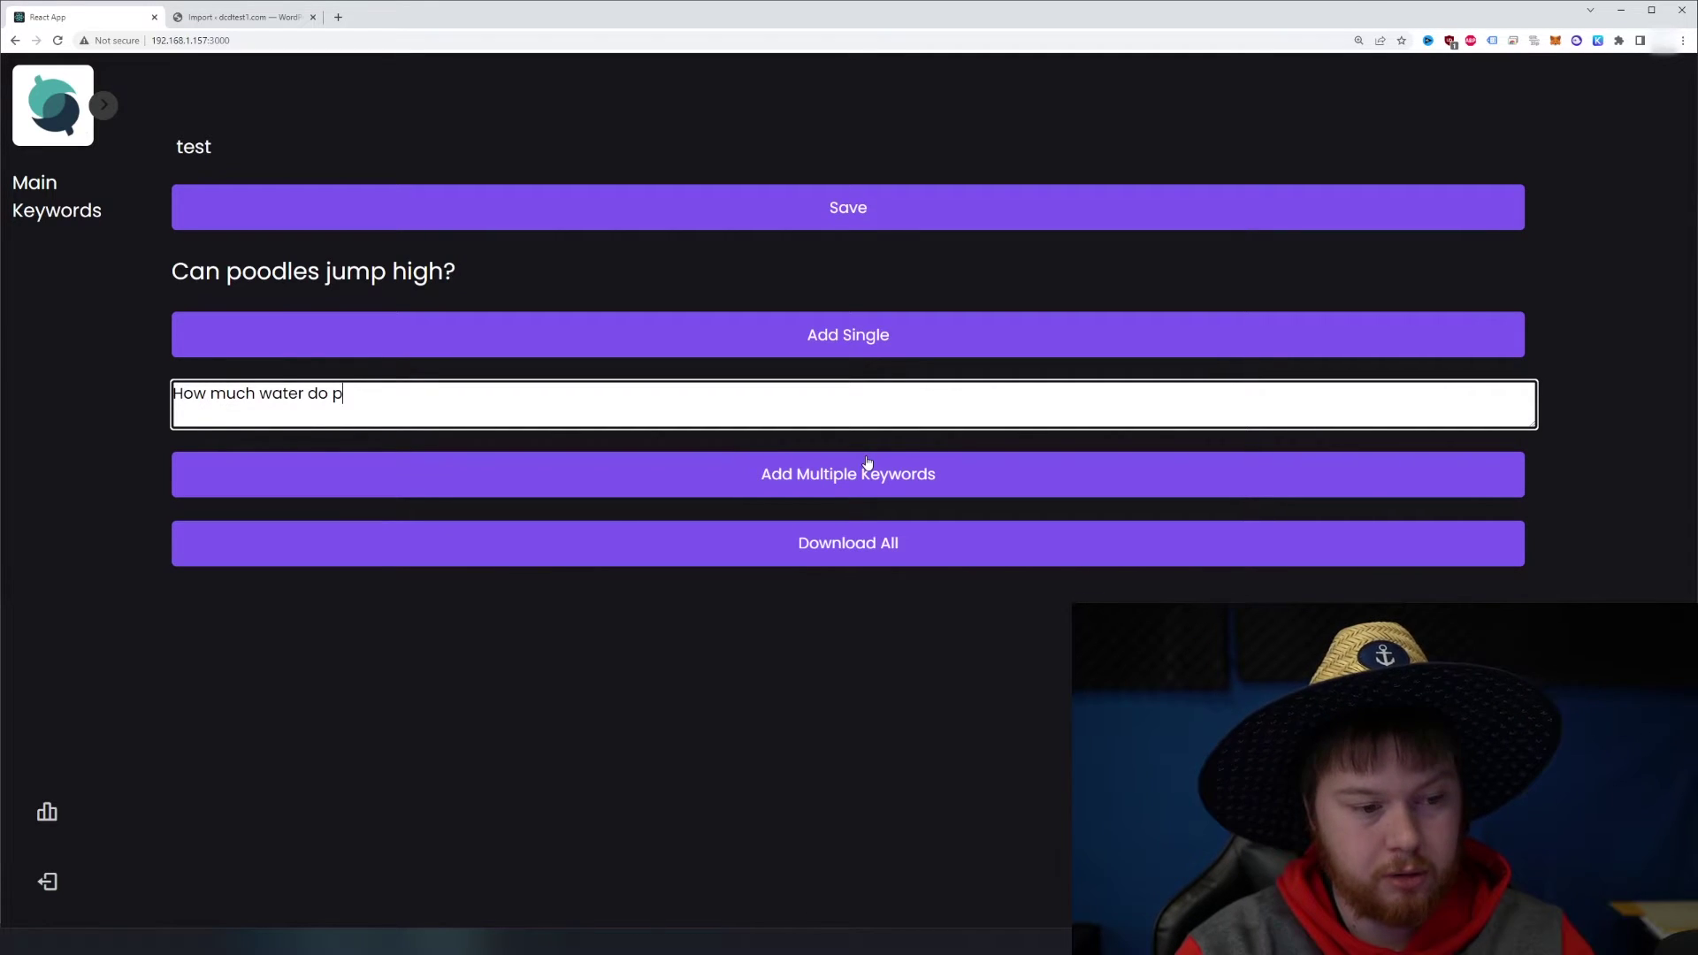
text(oodles need ea)
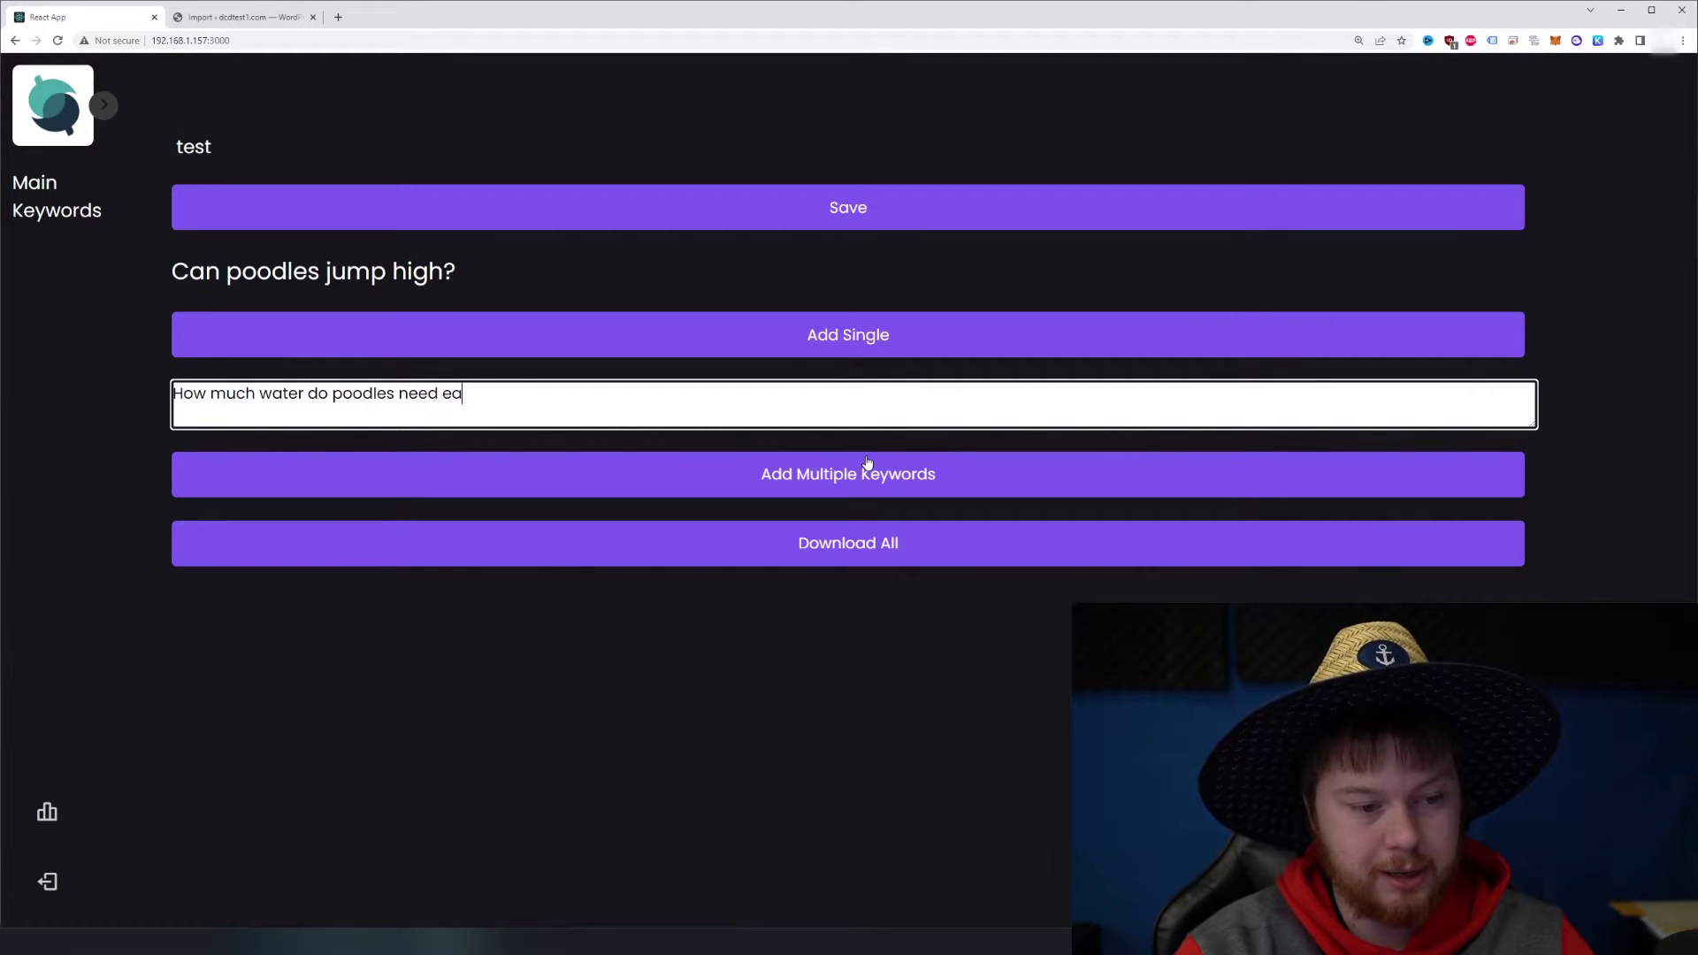
text(ch day?)
key(BackSpace)
key(BackSpace)
text(ay?)
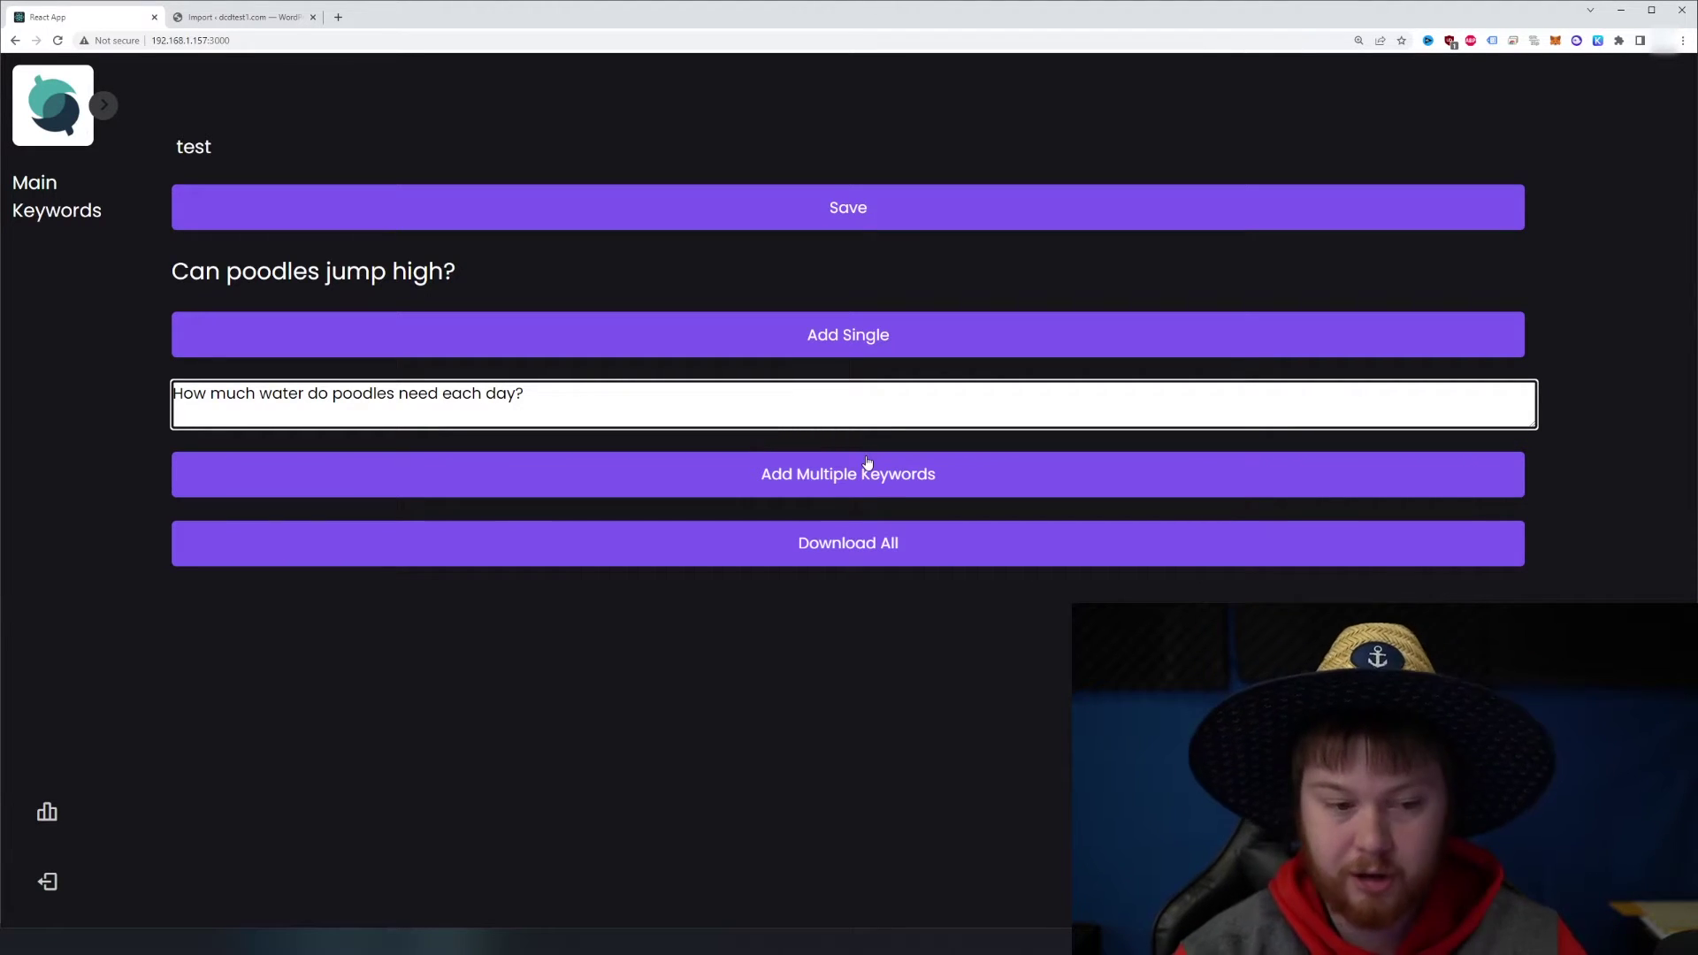
key(Return)
text(Are poodles aggressive?)
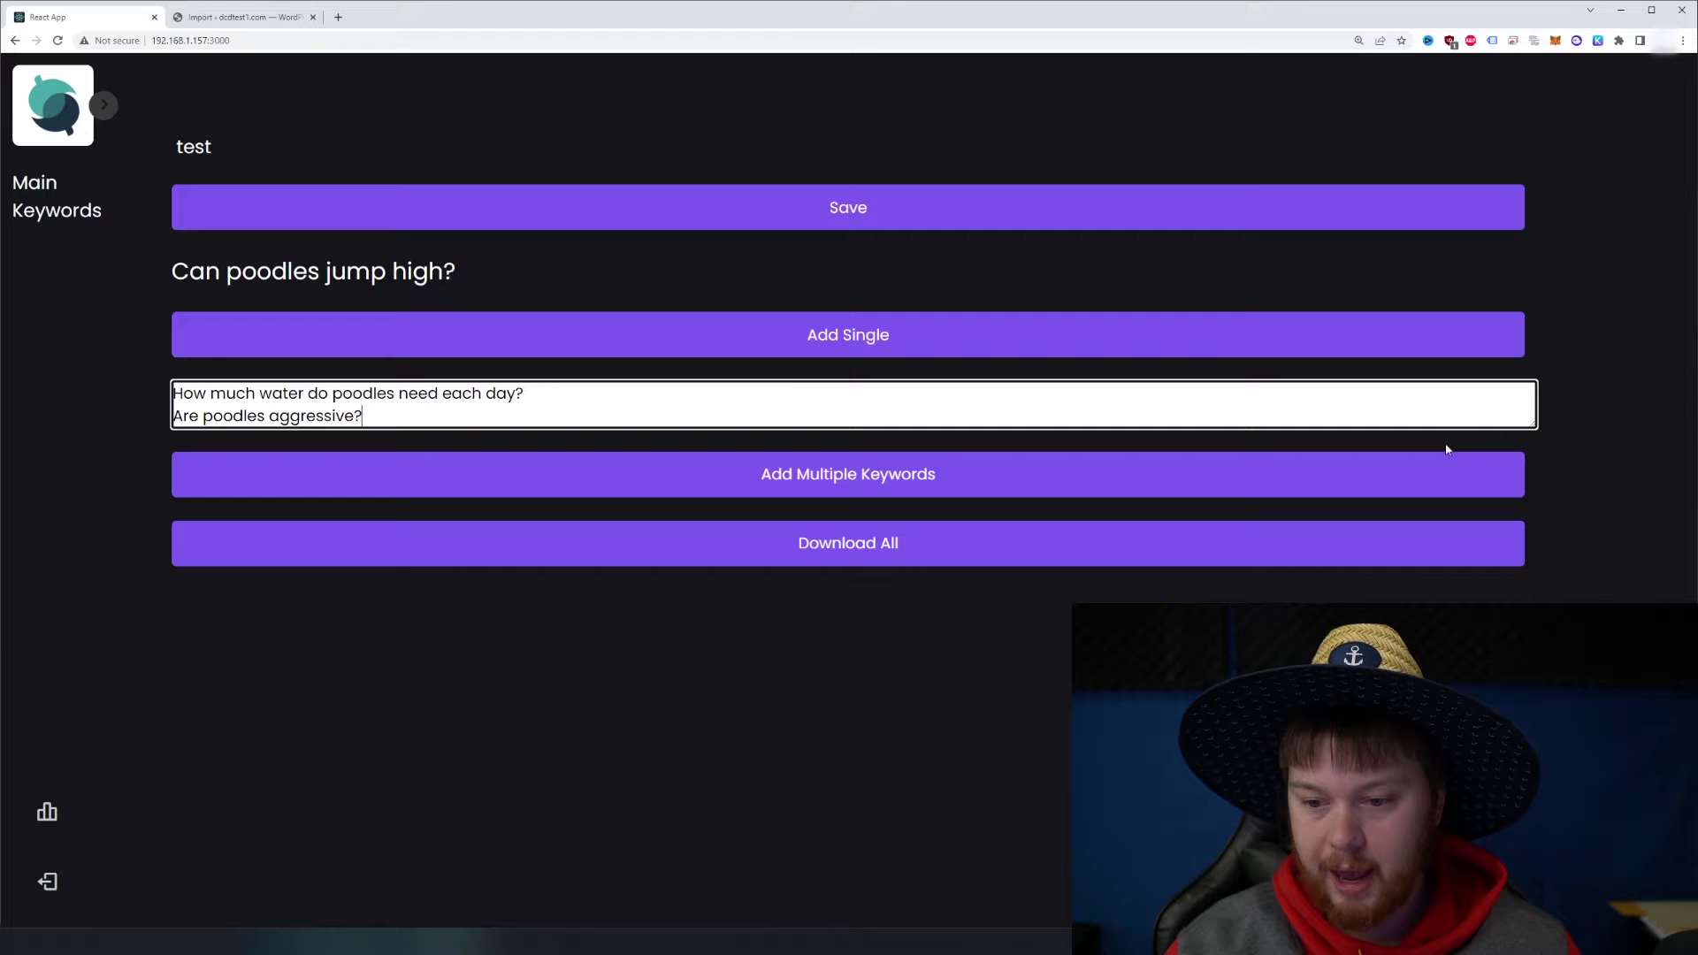
drag(1532, 423, 1493, 747)
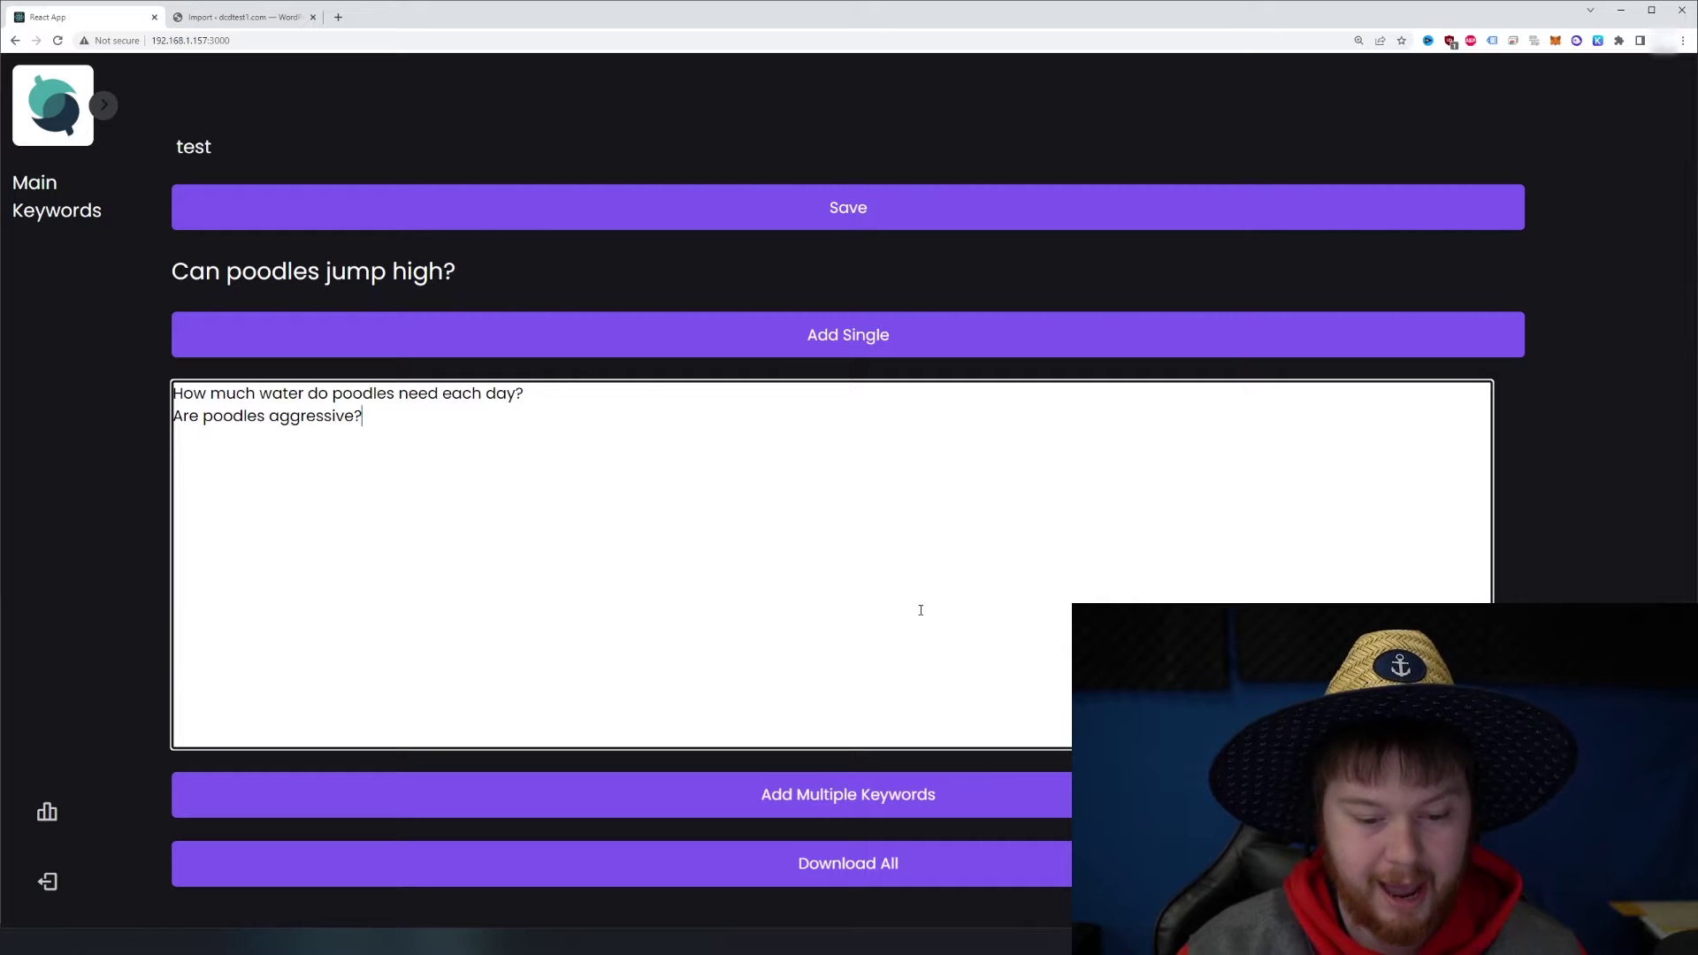
click(921, 796)
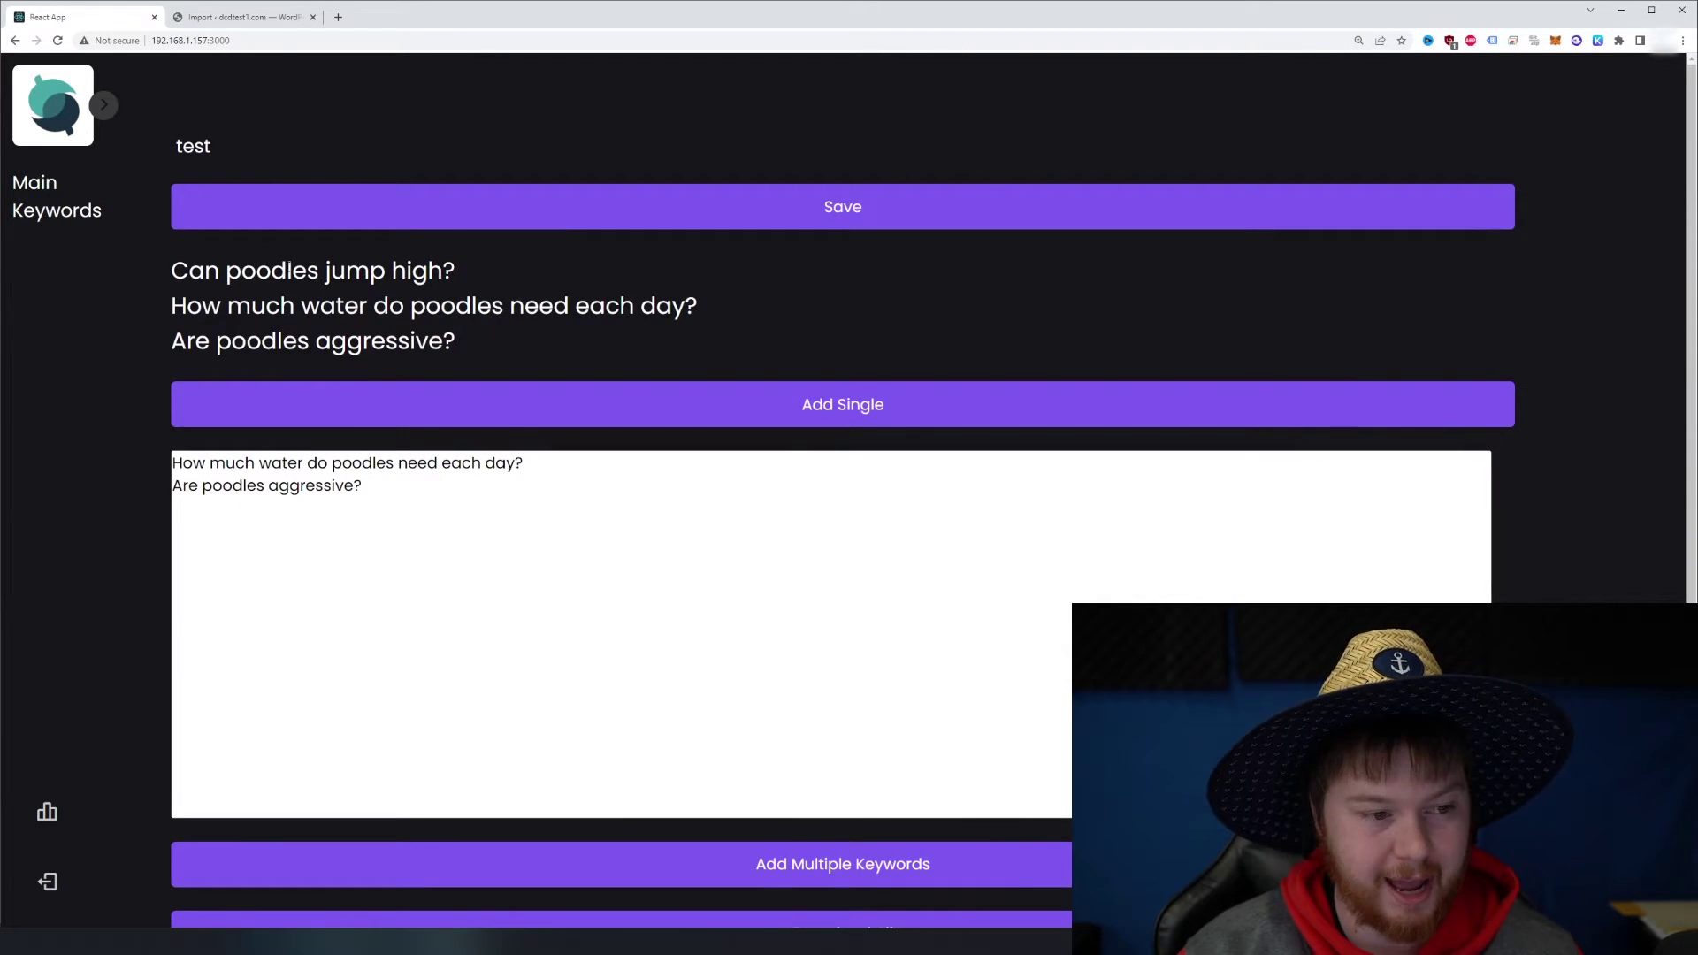
Step: Save the keyword list and expand the sidebar to show full keyword names
drag(287, 270, 332, 270)
click(397, 341)
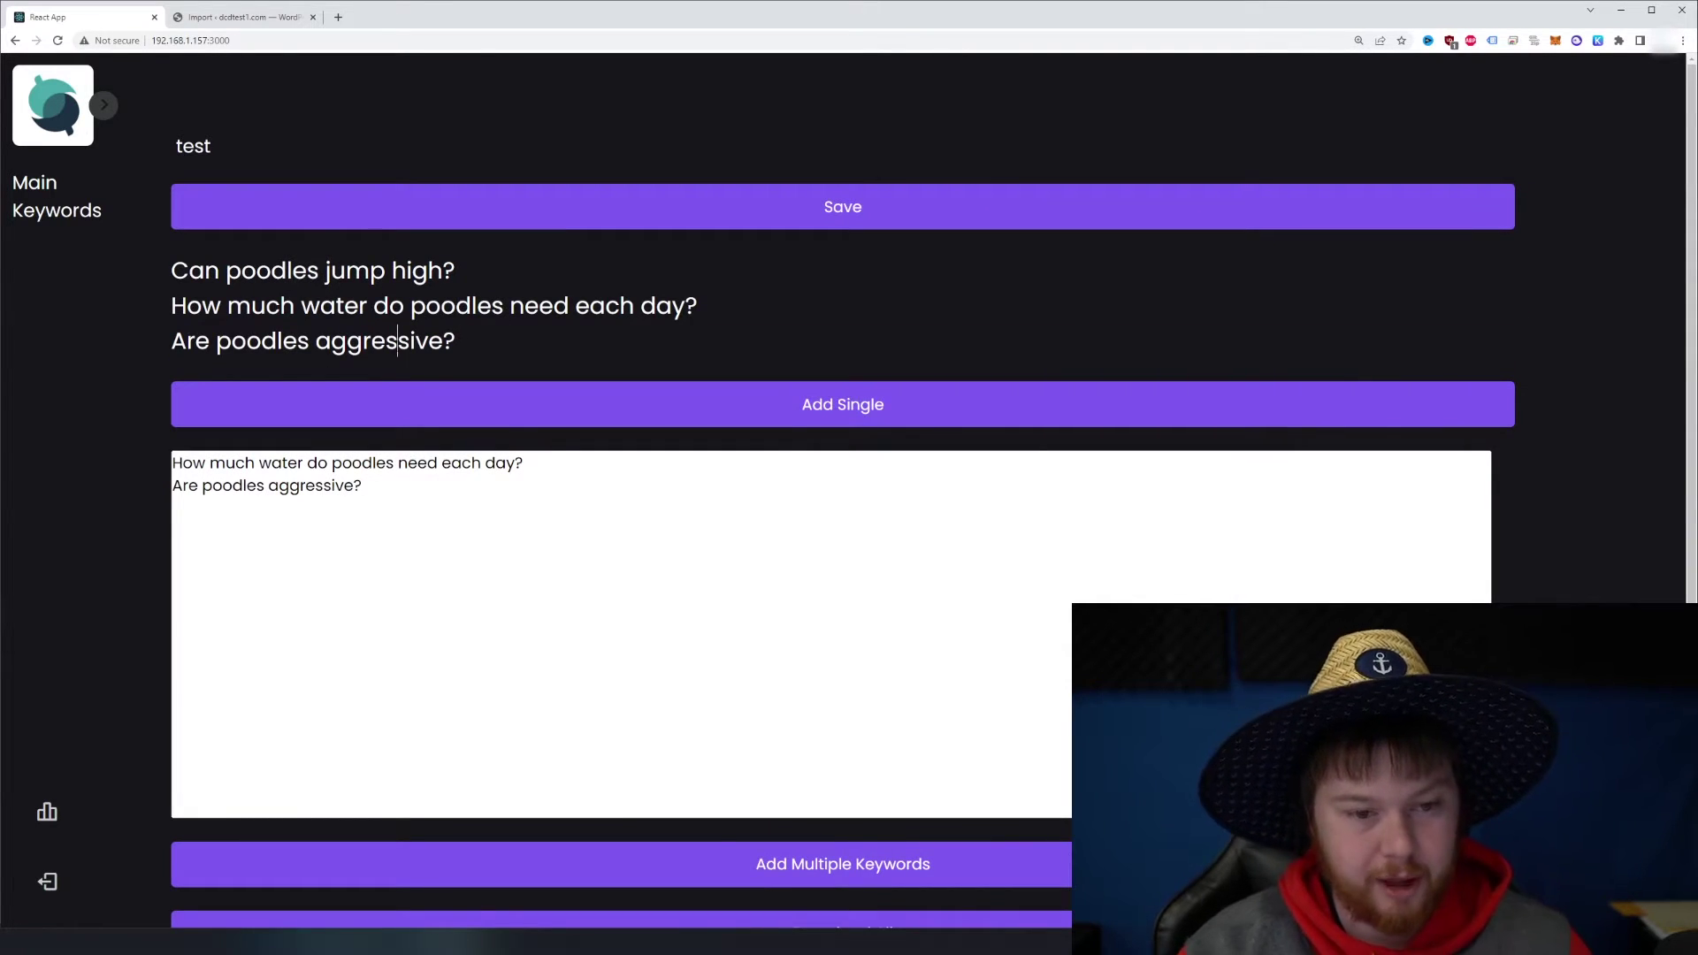
click(835, 199)
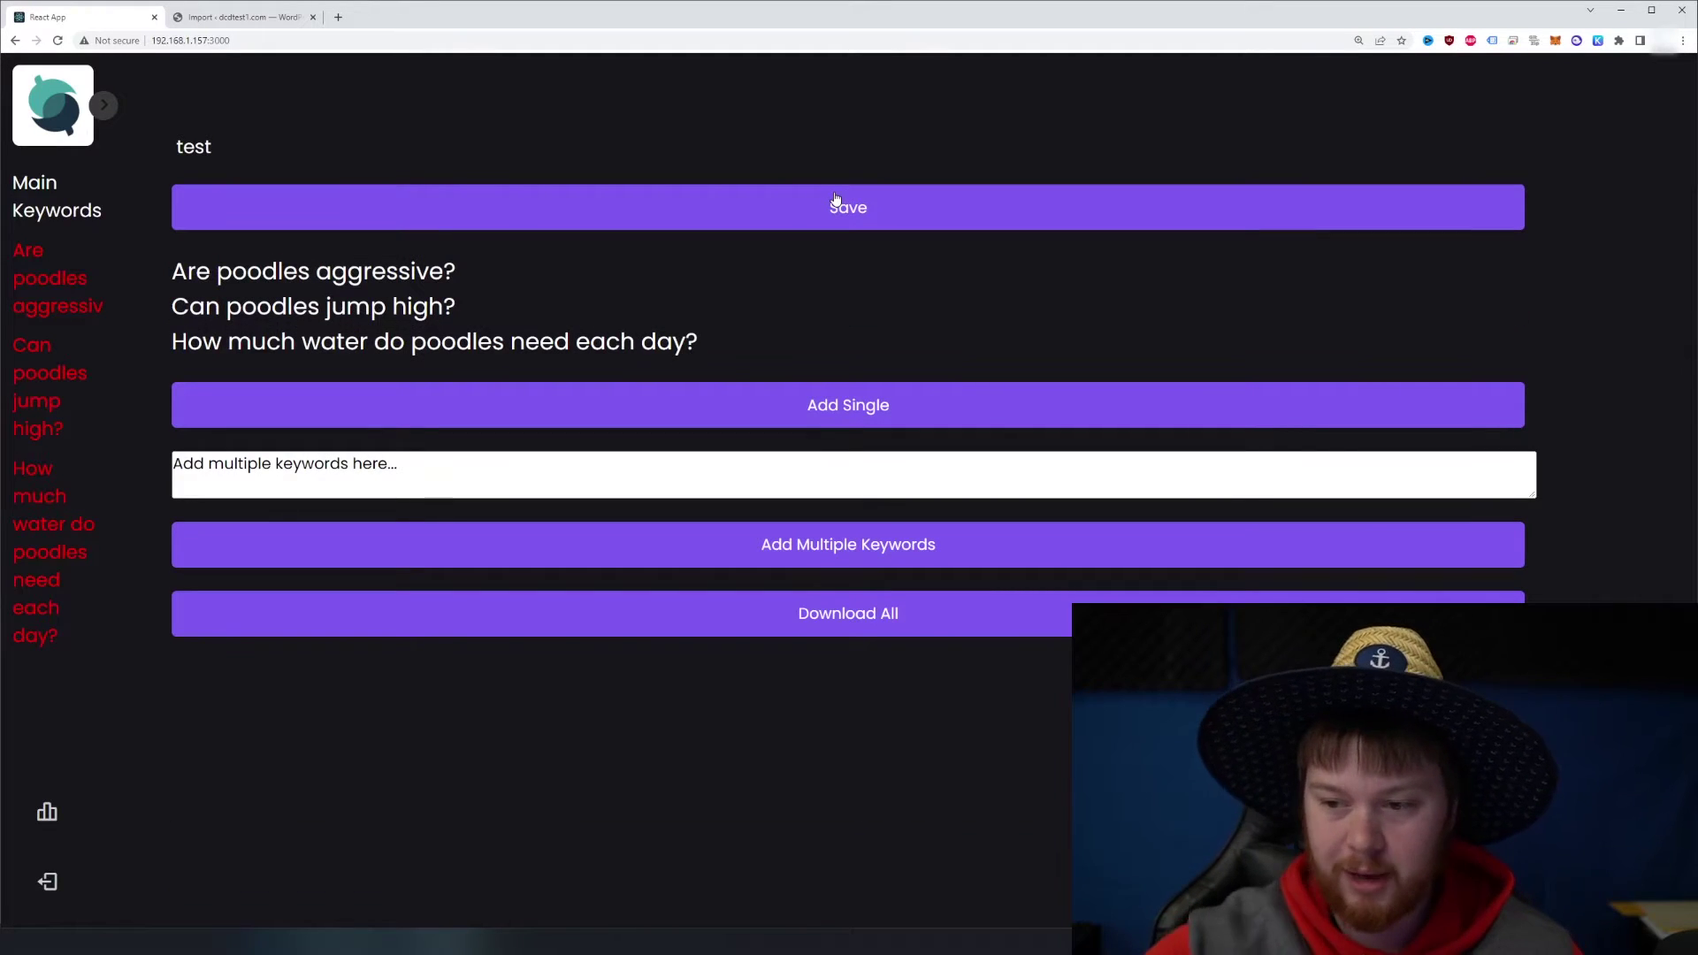
click(105, 105)
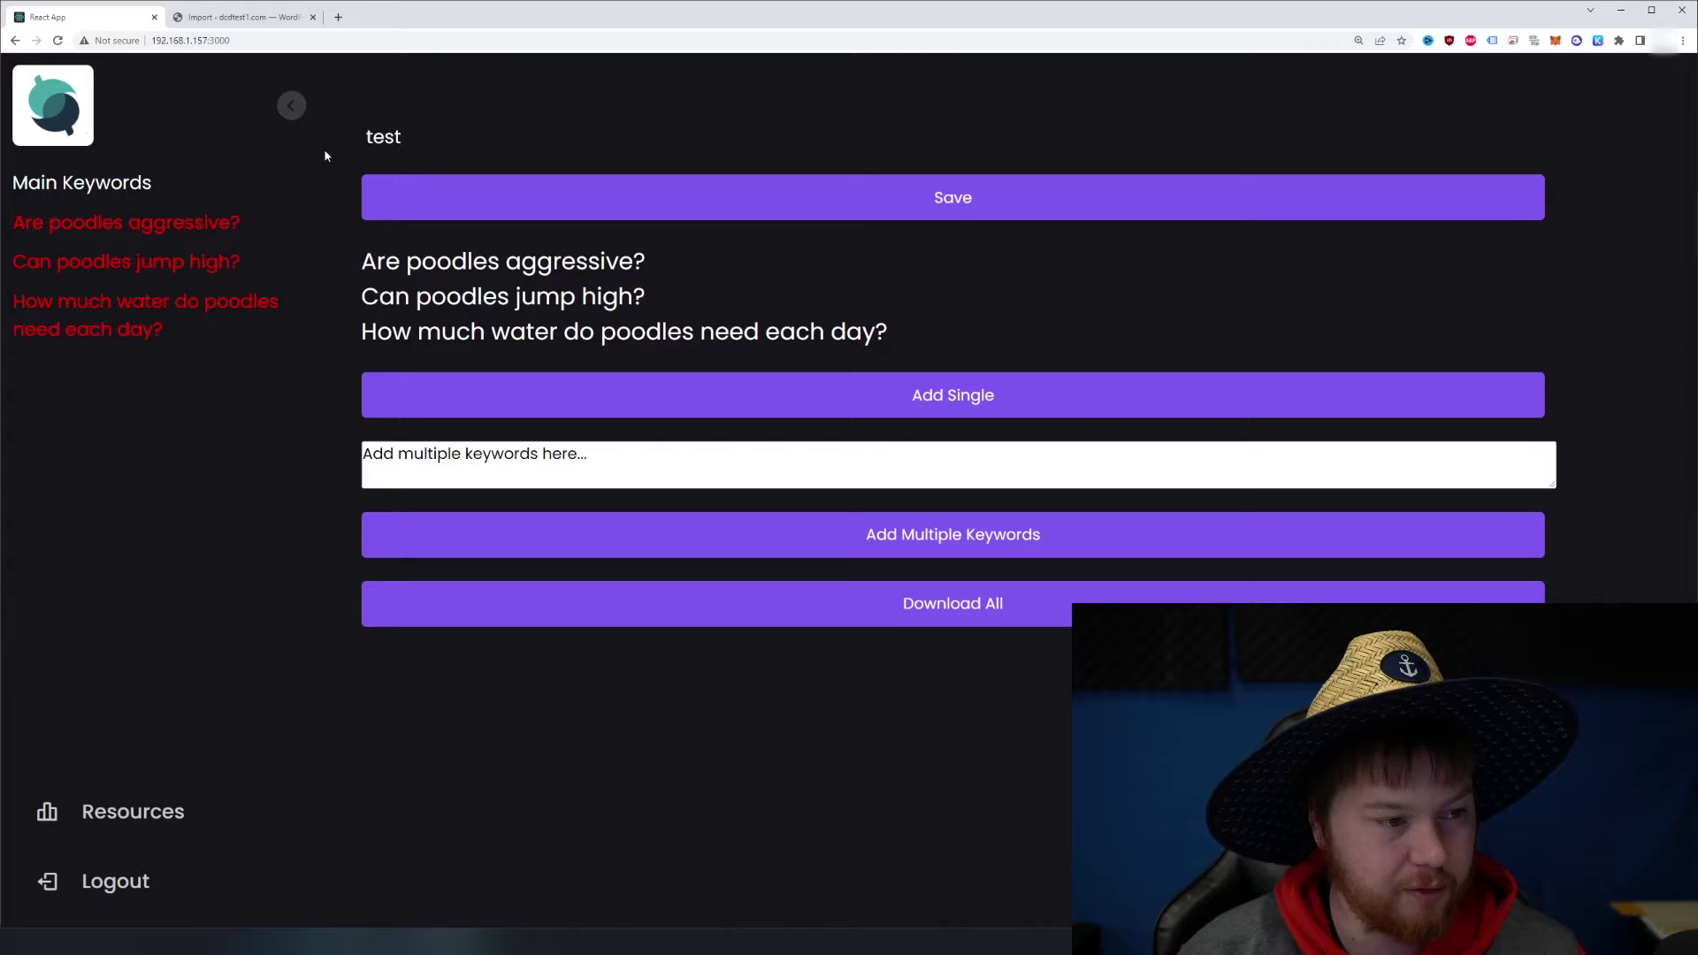
Step: Review the 'Are poodles aggressive?' article's intro, bold summary and American Kennel Club mention
click(163, 224)
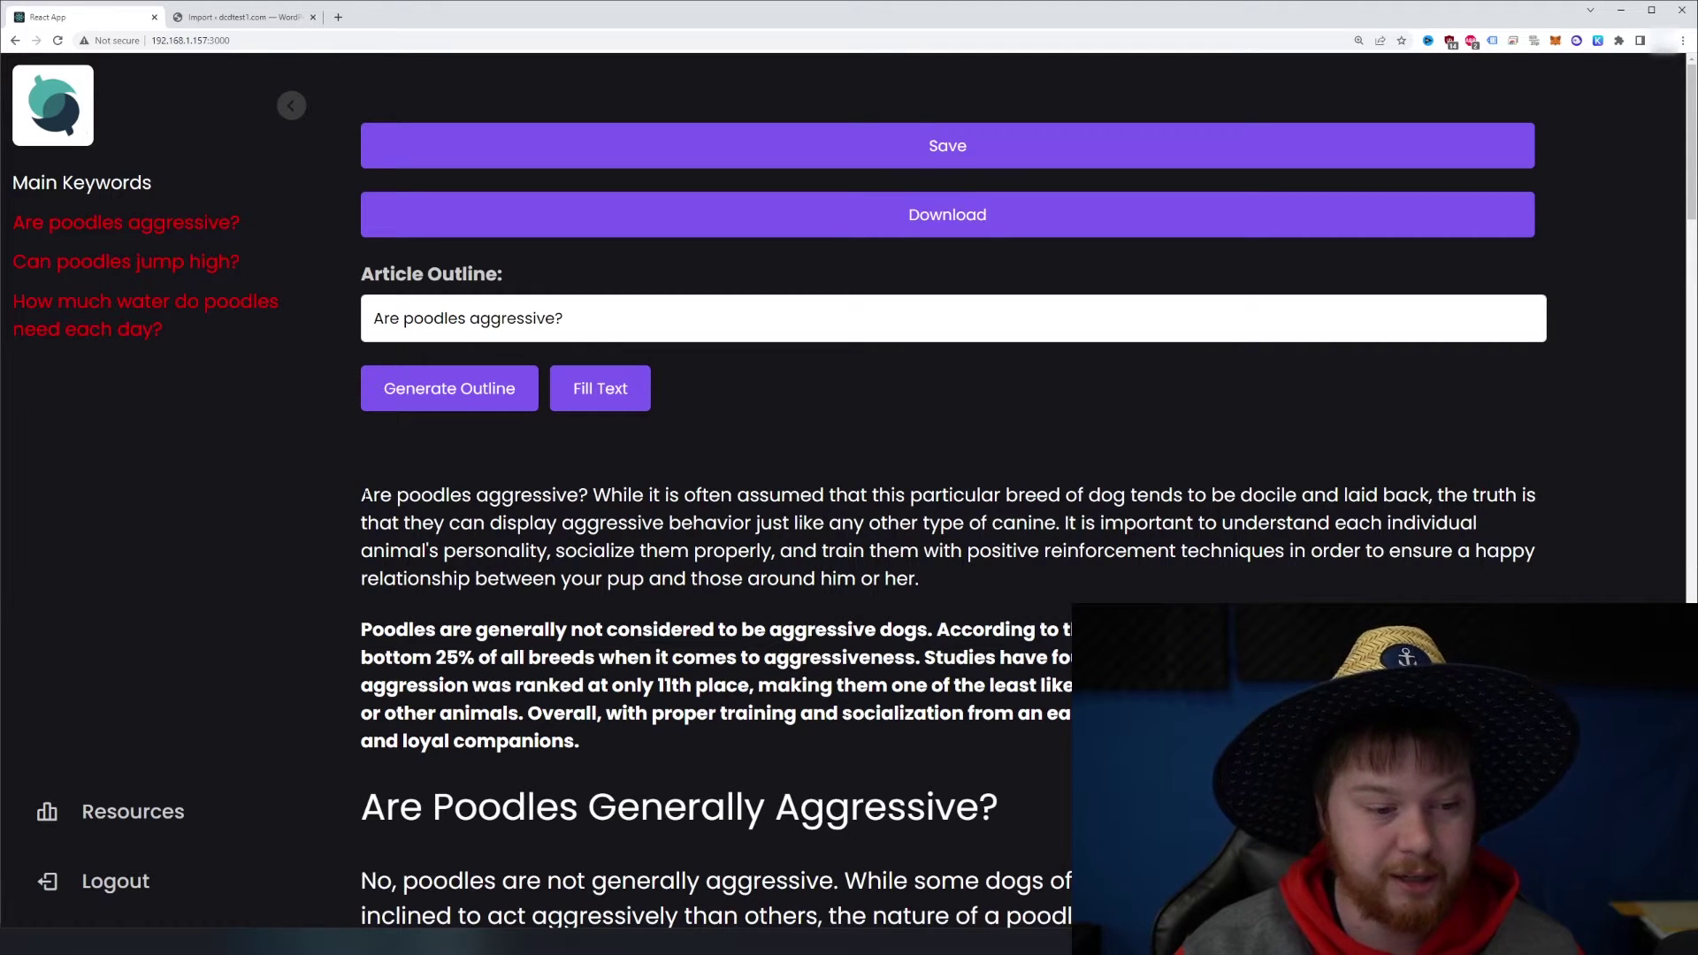
drag(362, 494, 940, 576)
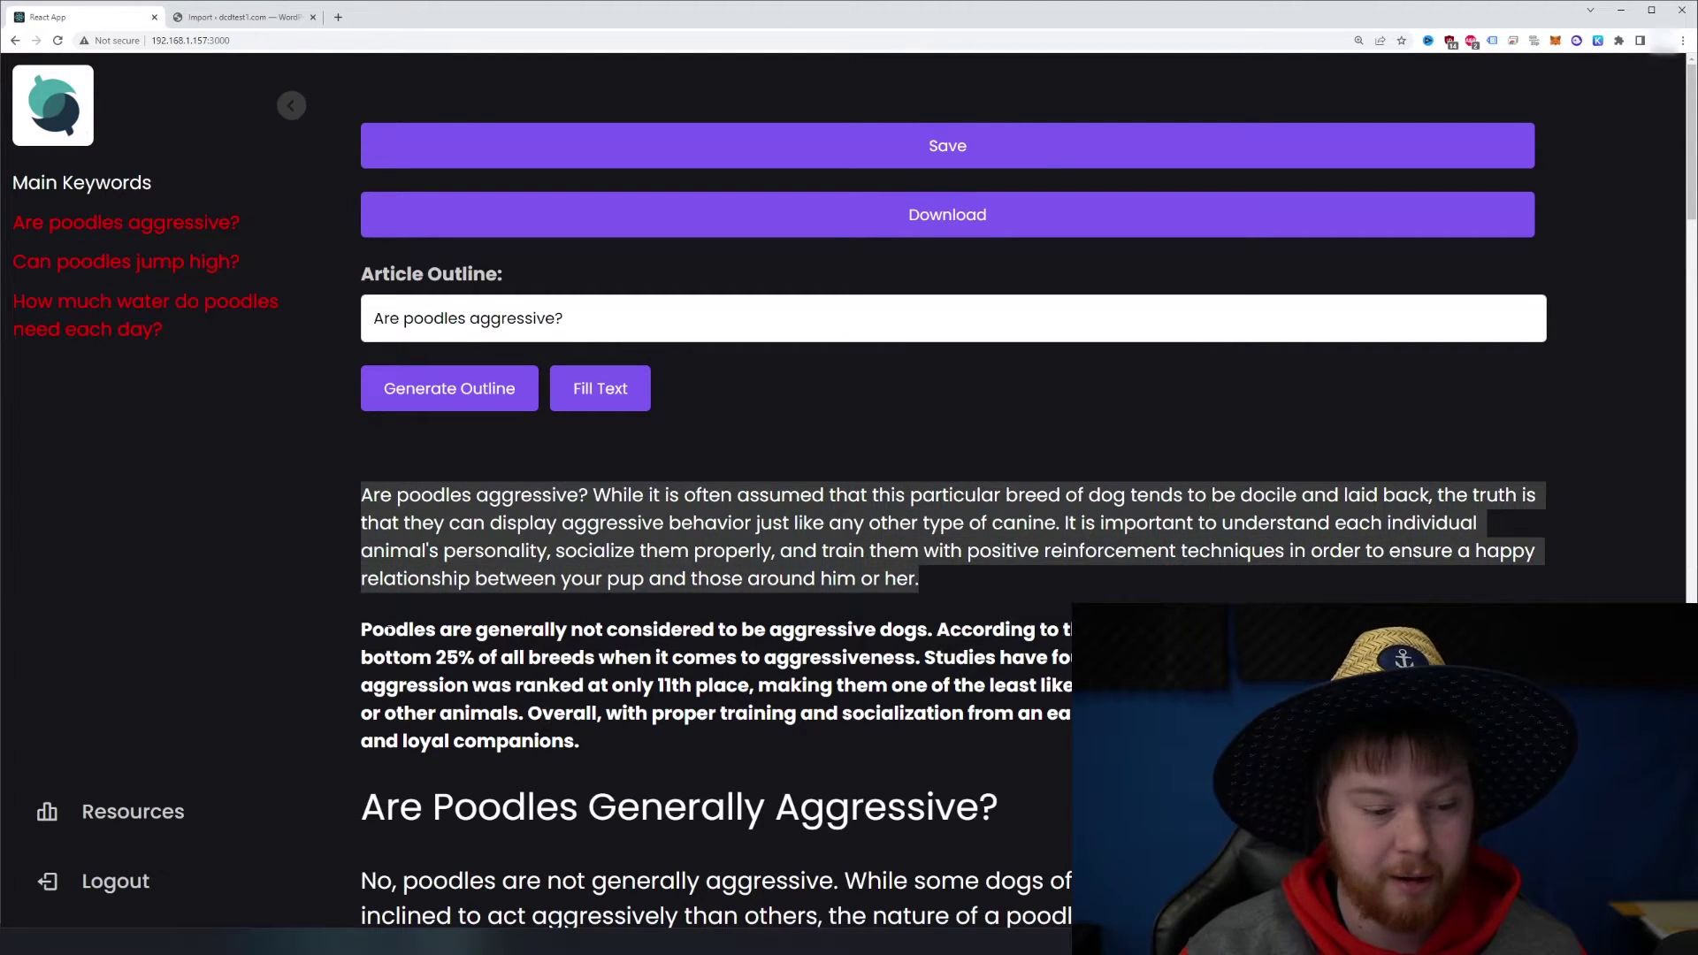
drag(363, 629, 599, 746)
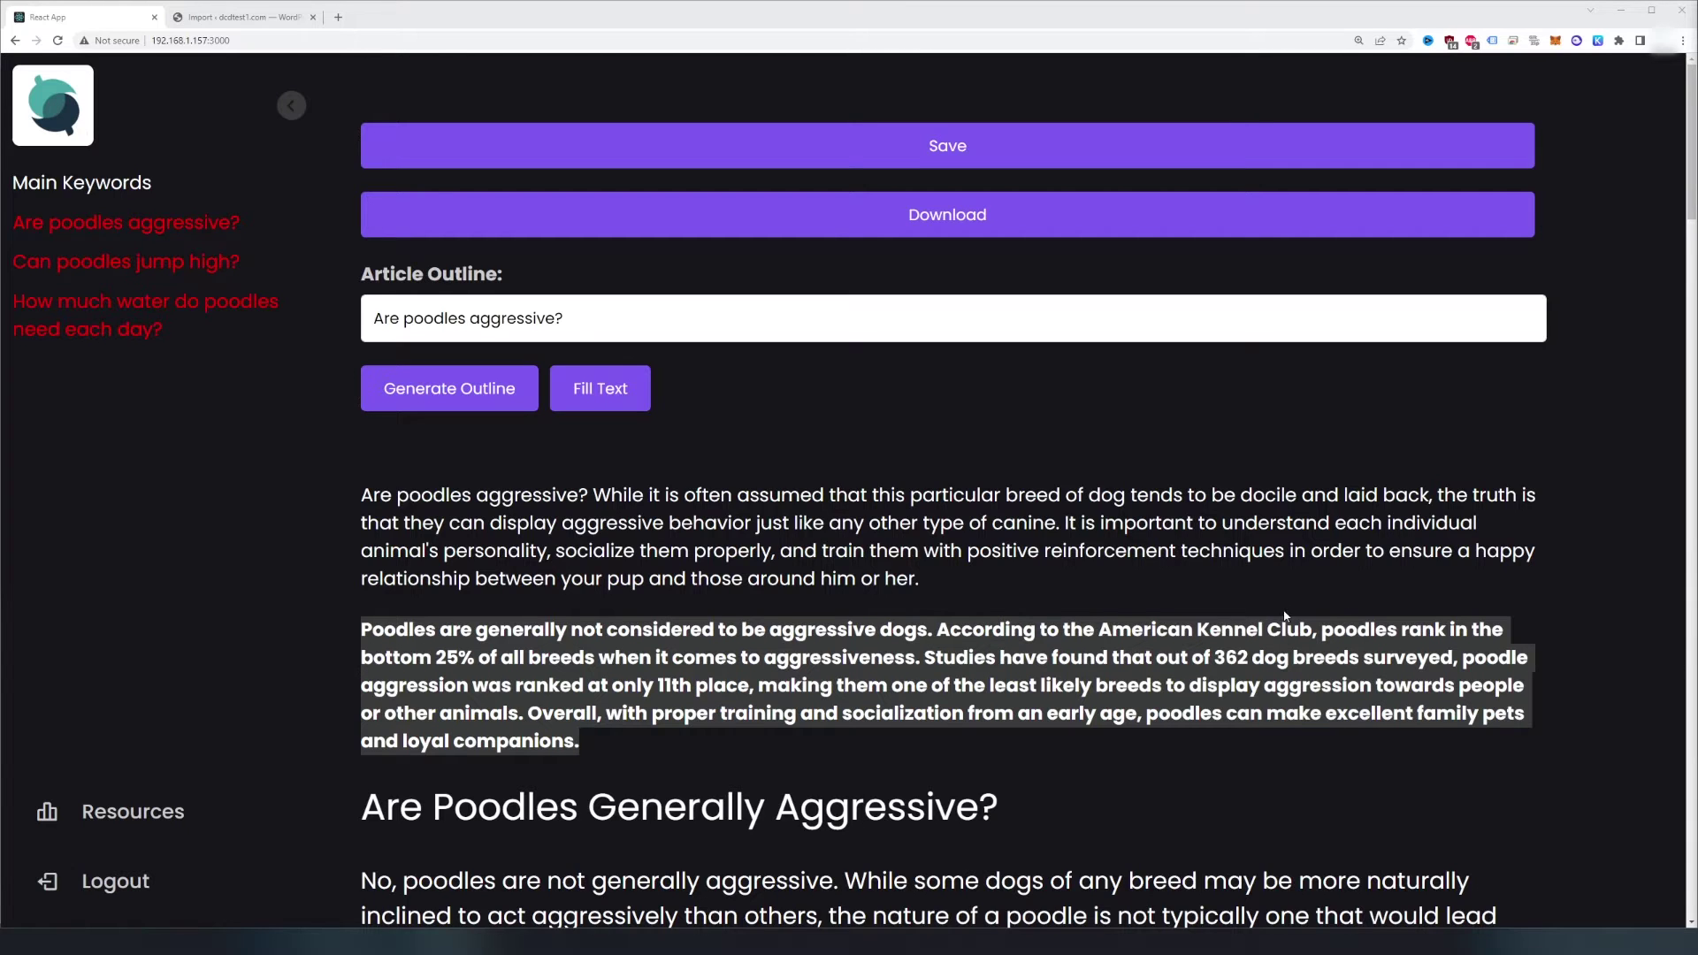
scroll(1053, 464, down, 1)
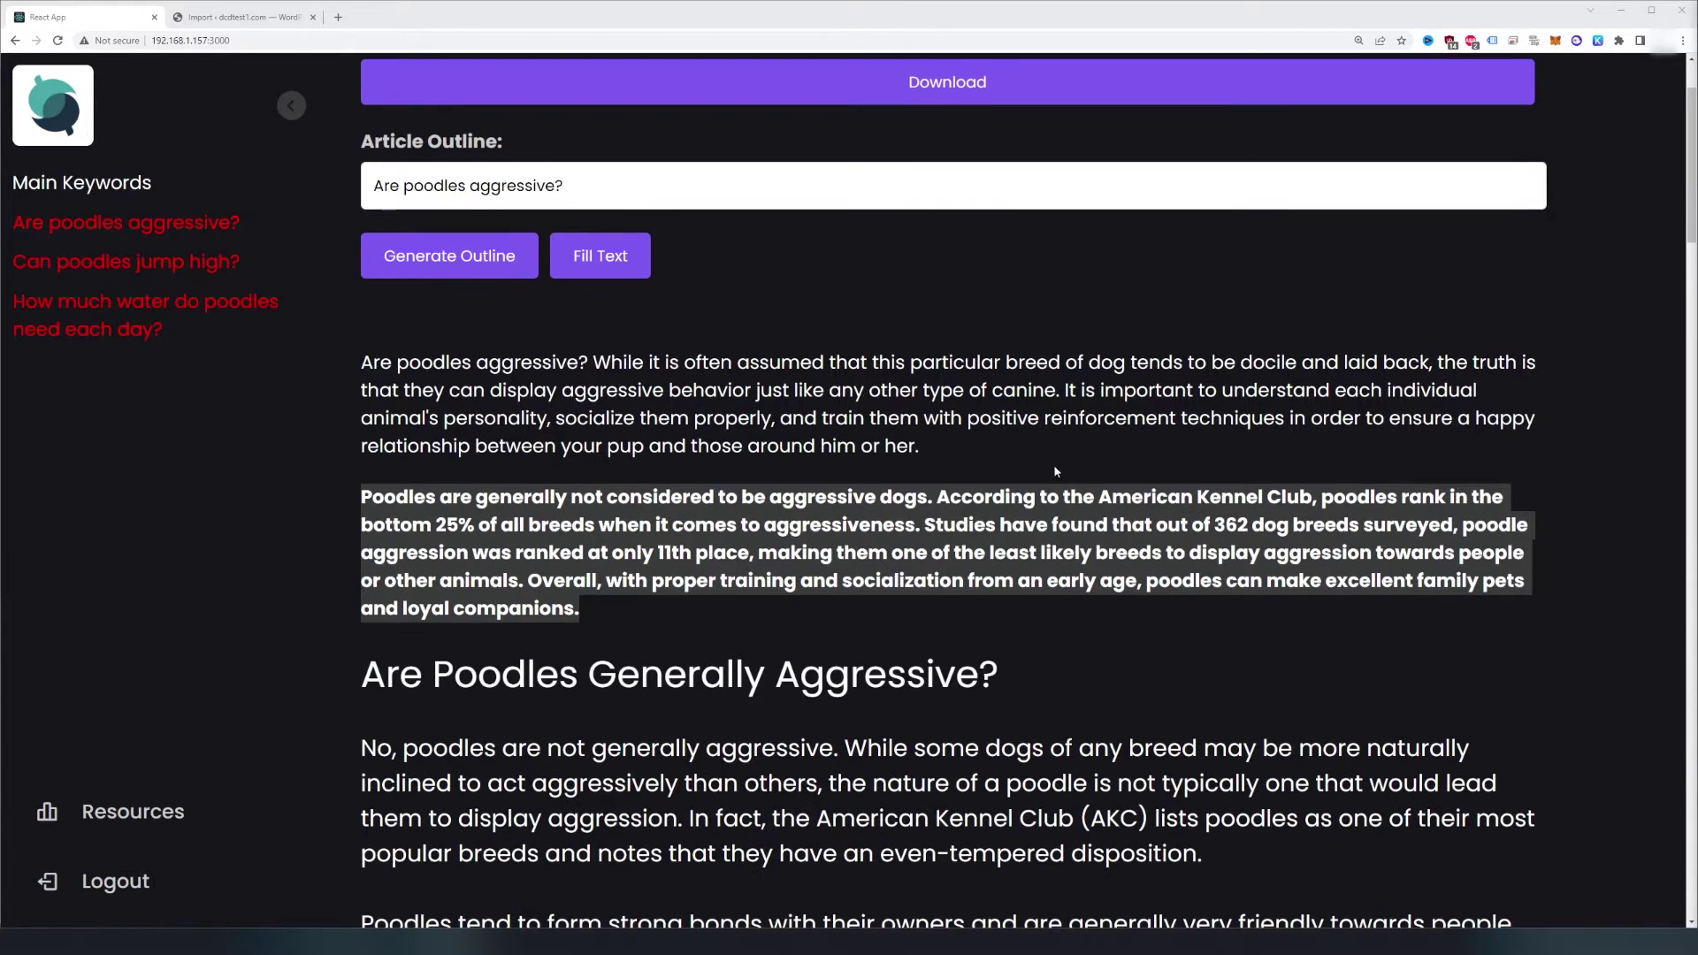
click(1179, 519)
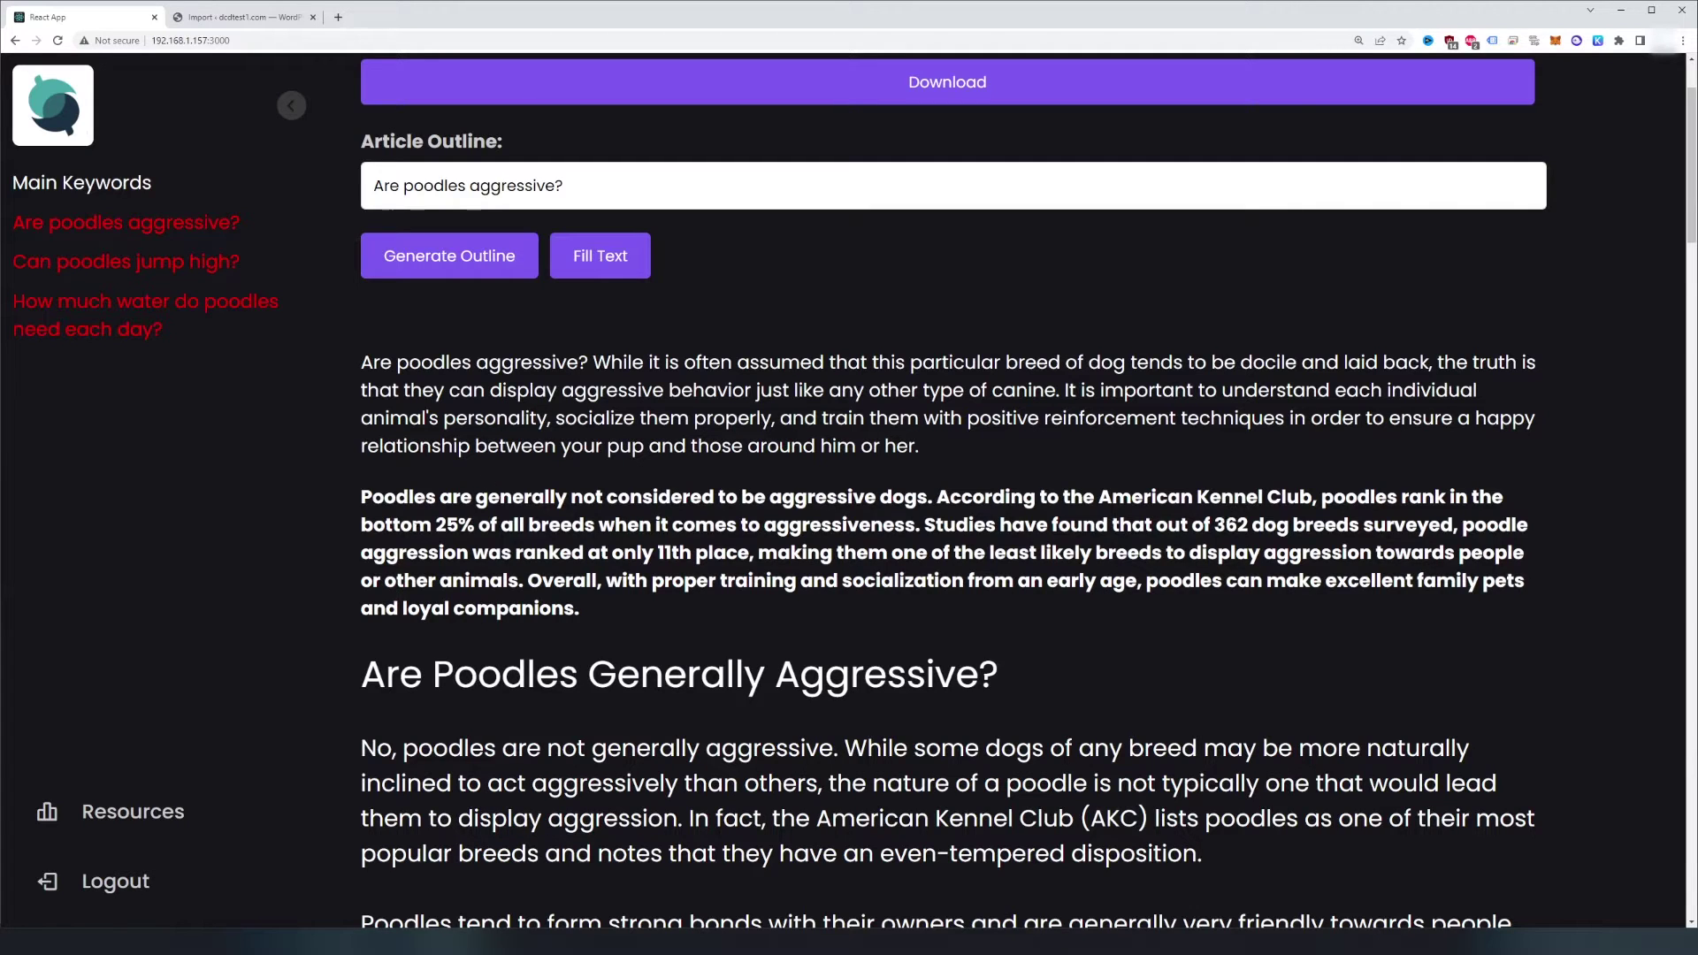
drag(1066, 497, 1327, 497)
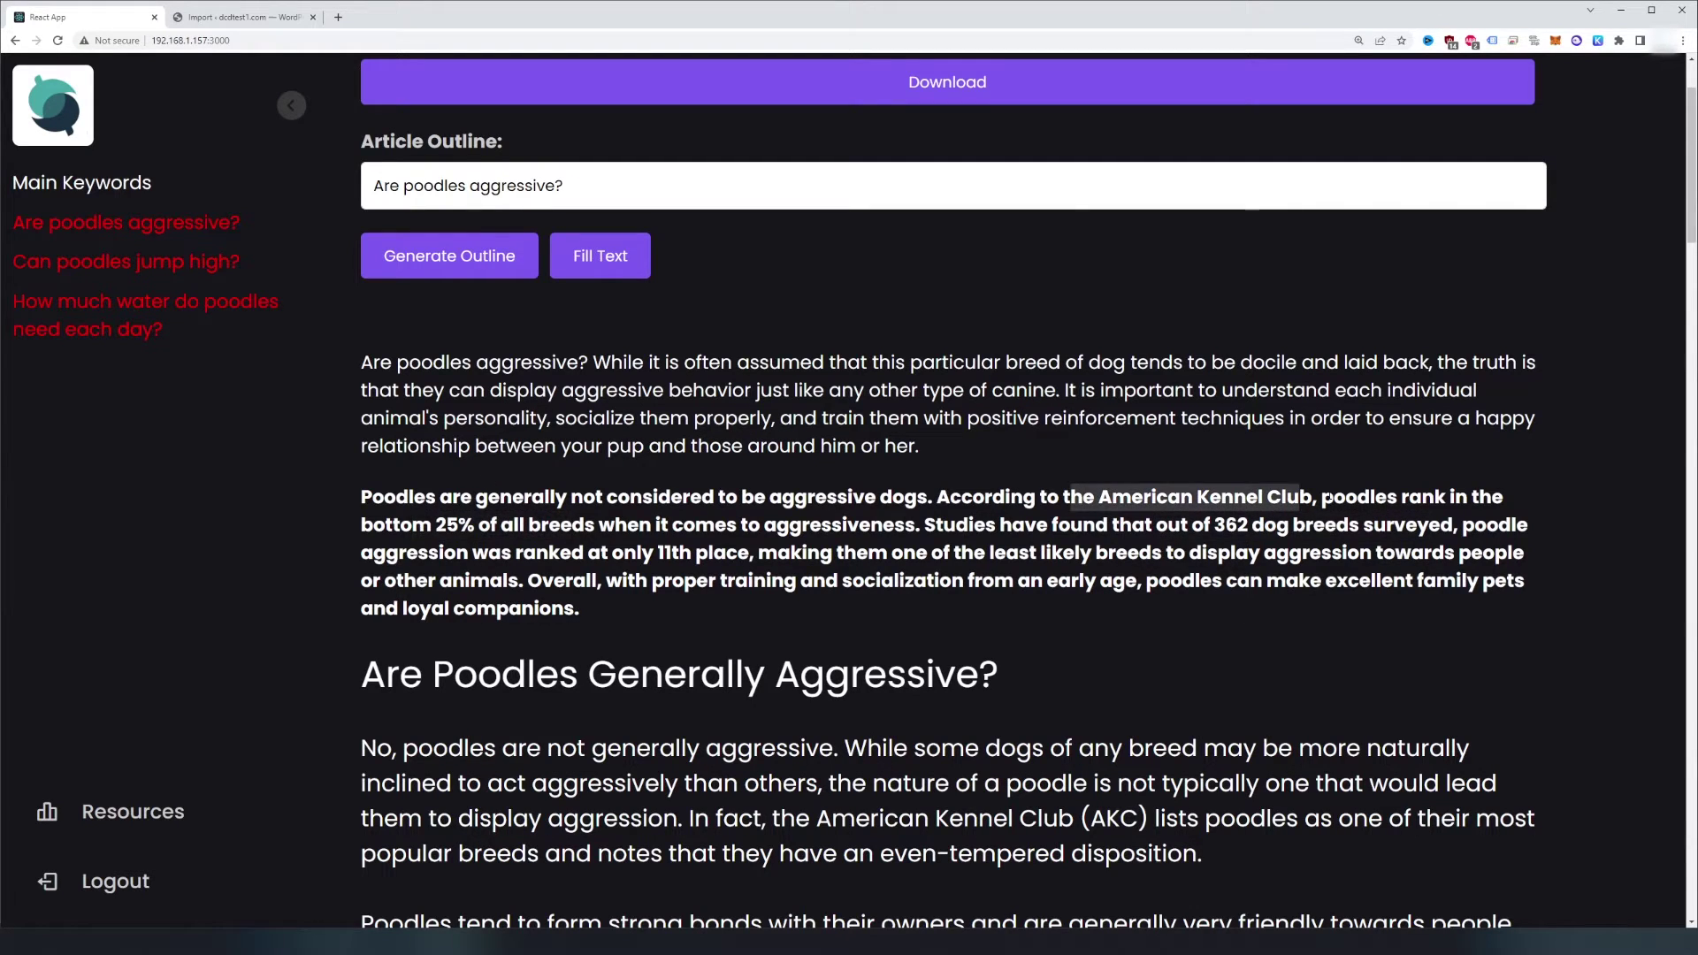
click(1154, 518)
scroll(946, 495, down, 3)
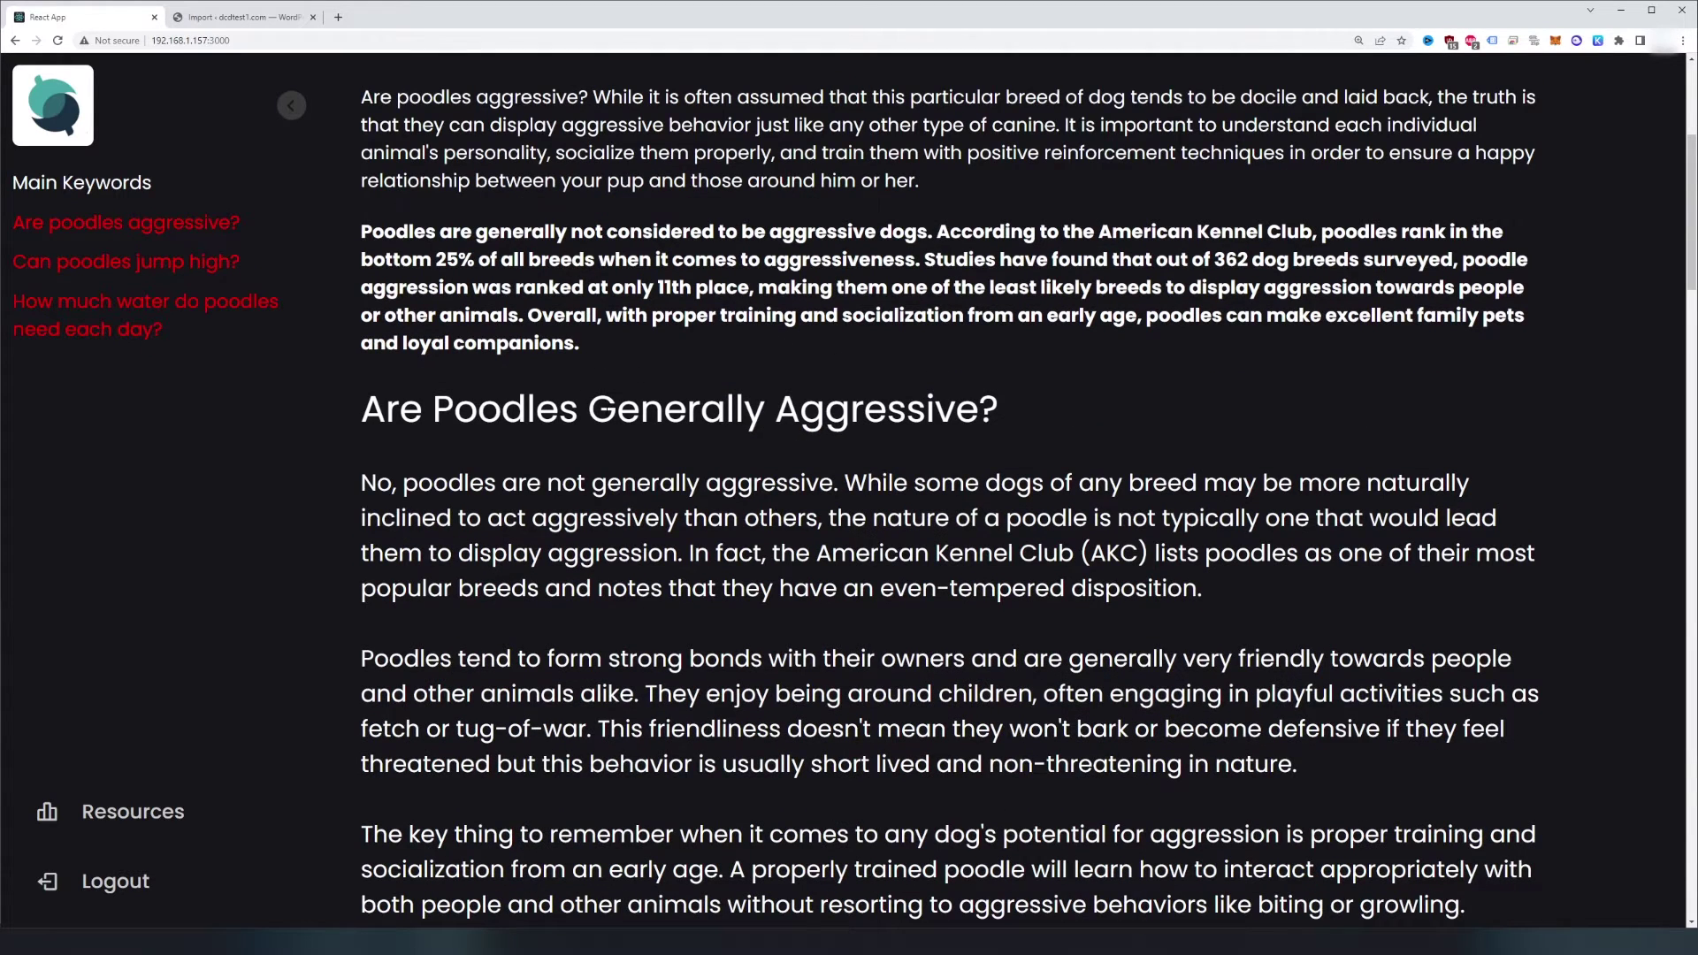
scroll(566, 318, up, 5)
drag(566, 319, 373, 318)
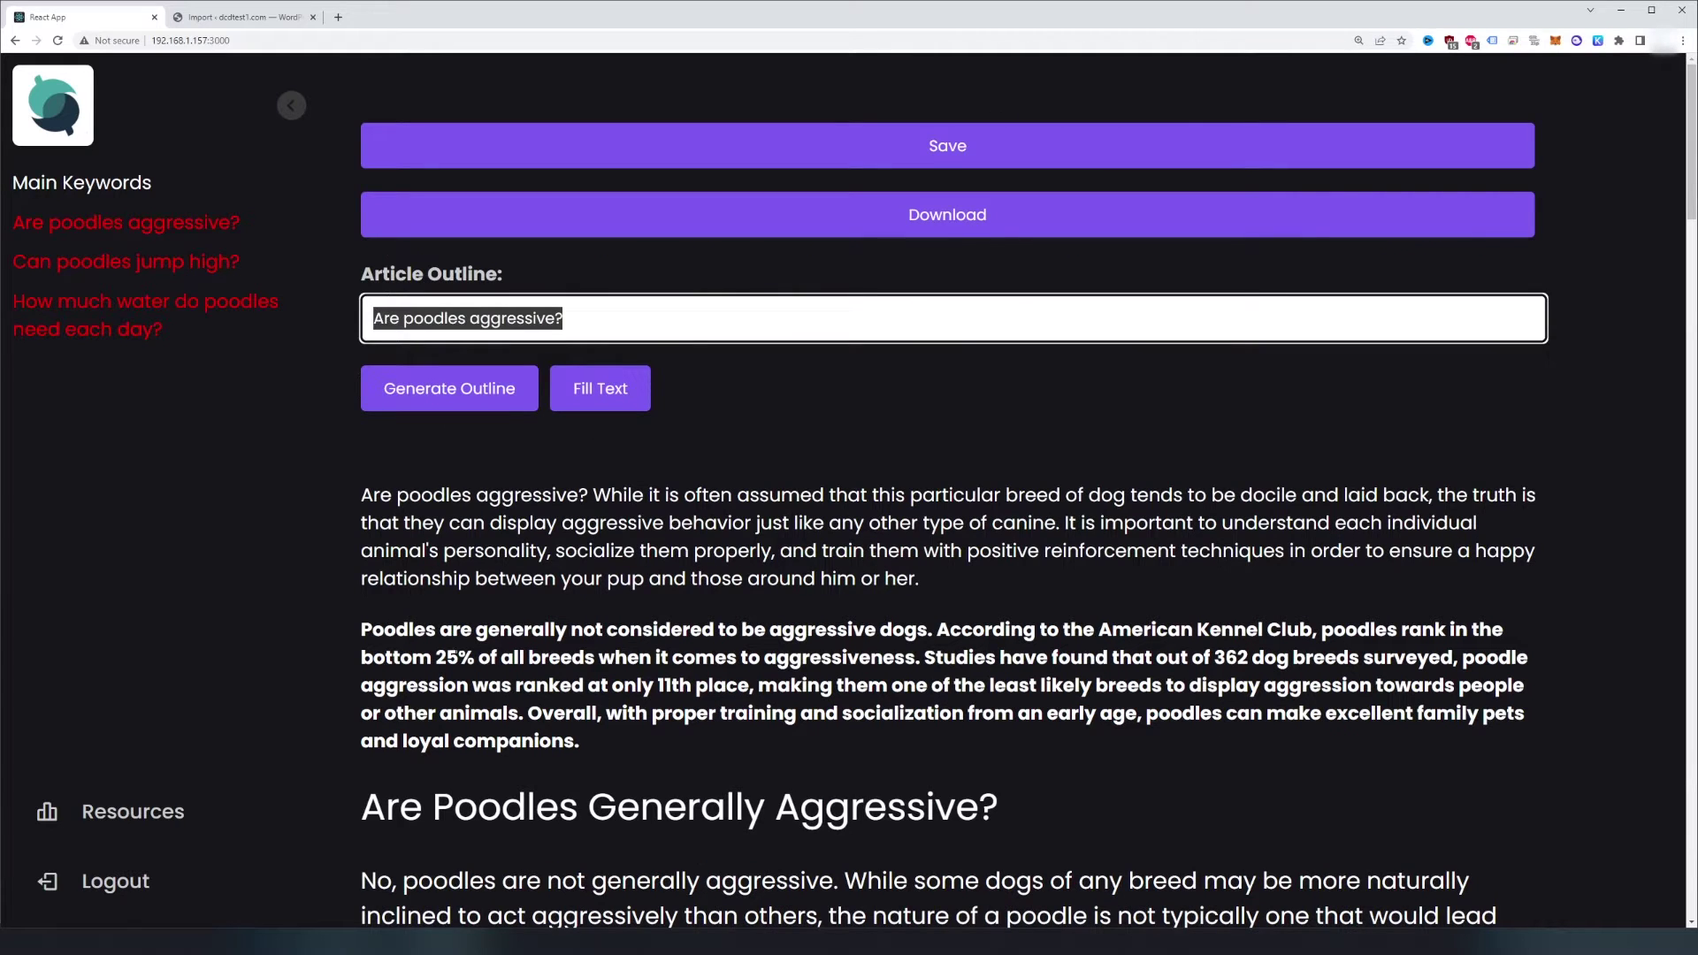
key(Tab)
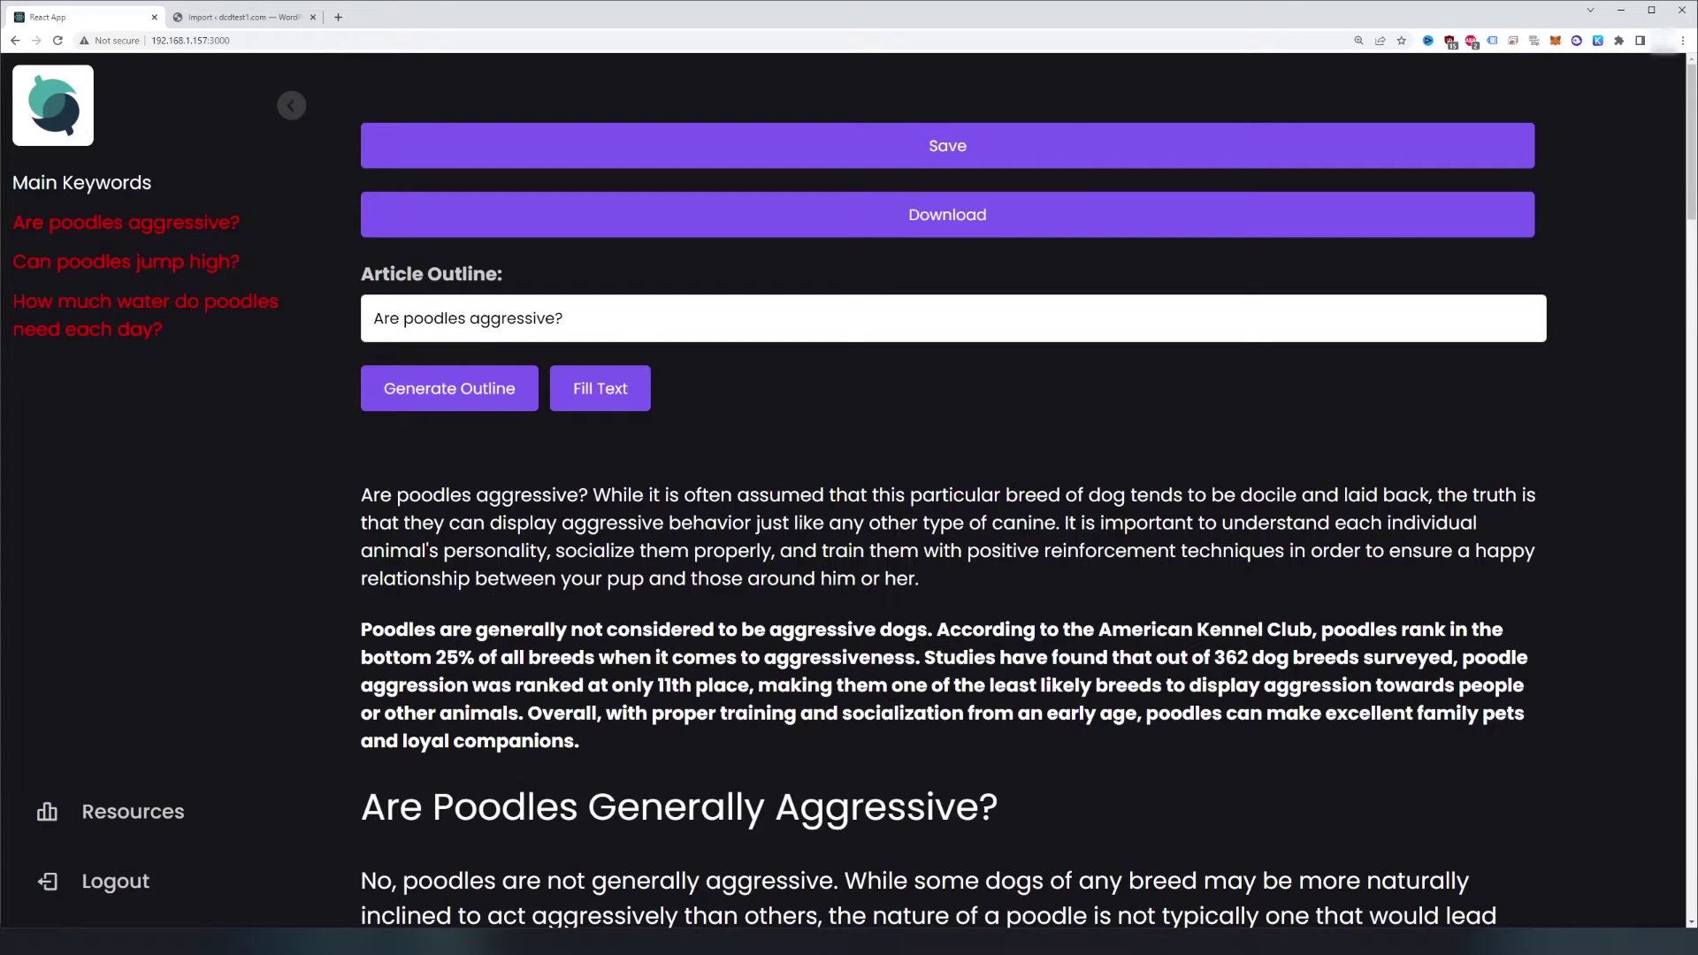
Step: Read through the 'Common Characteristics' and 'Reasons Why a Poodle May Become Aggressive' sections
scroll(946, 495, down, 3)
scroll(538, 504, down, 8)
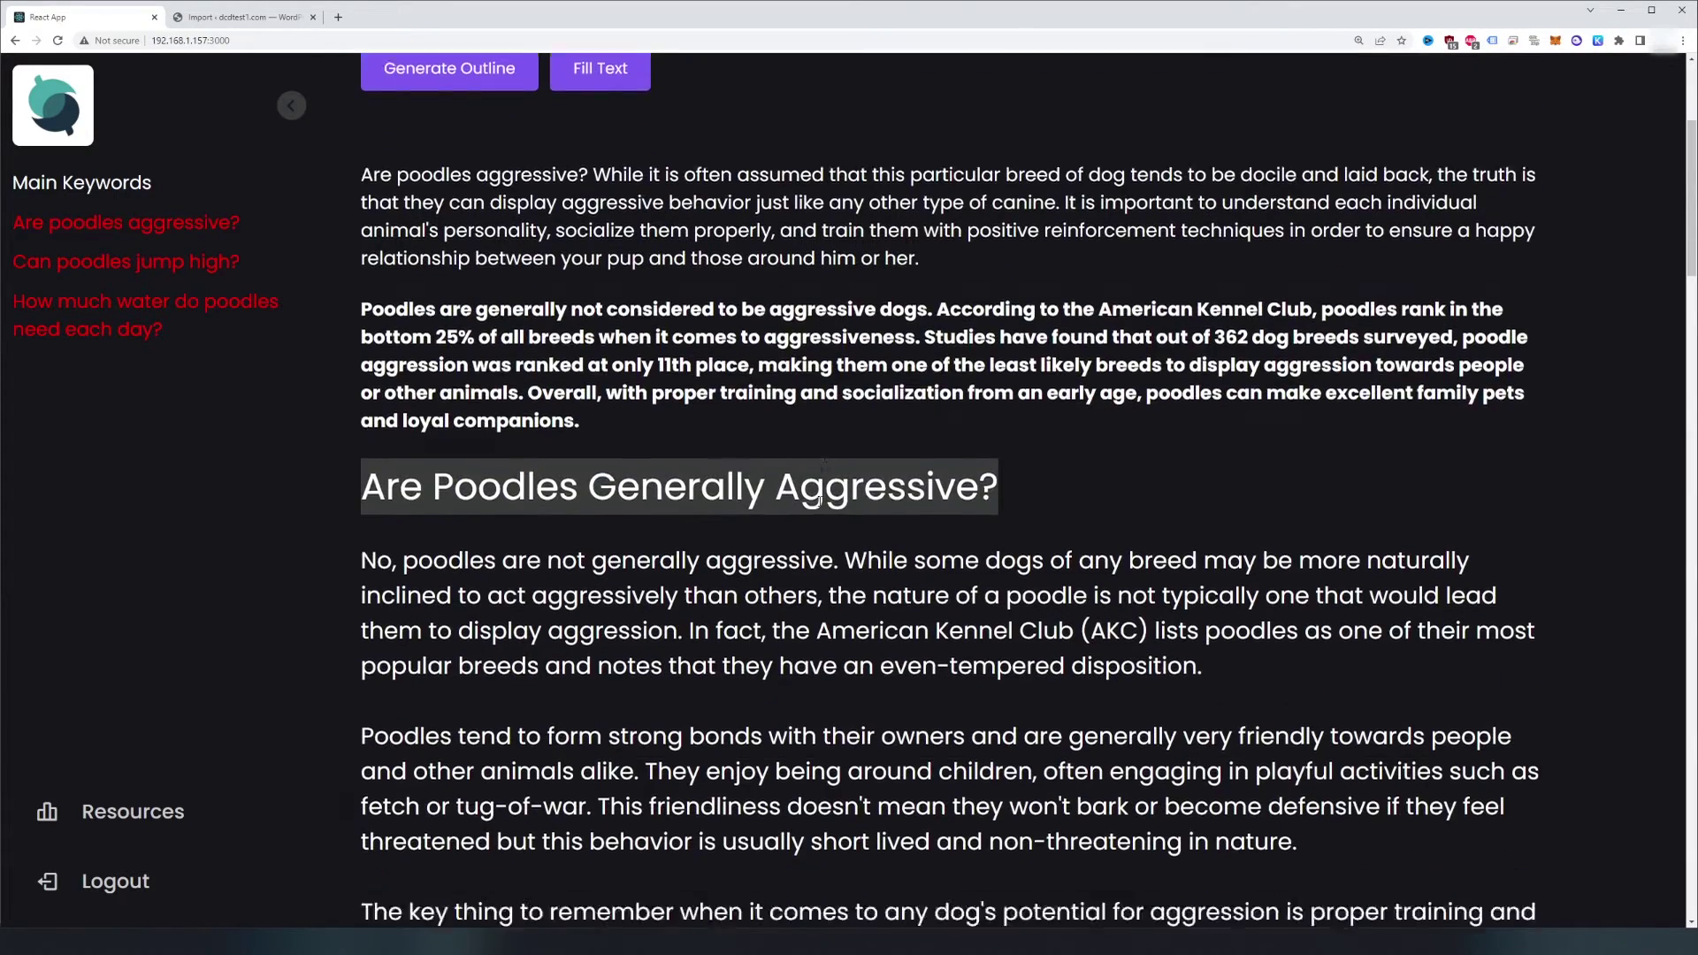
scroll(429, 566, down, 6)
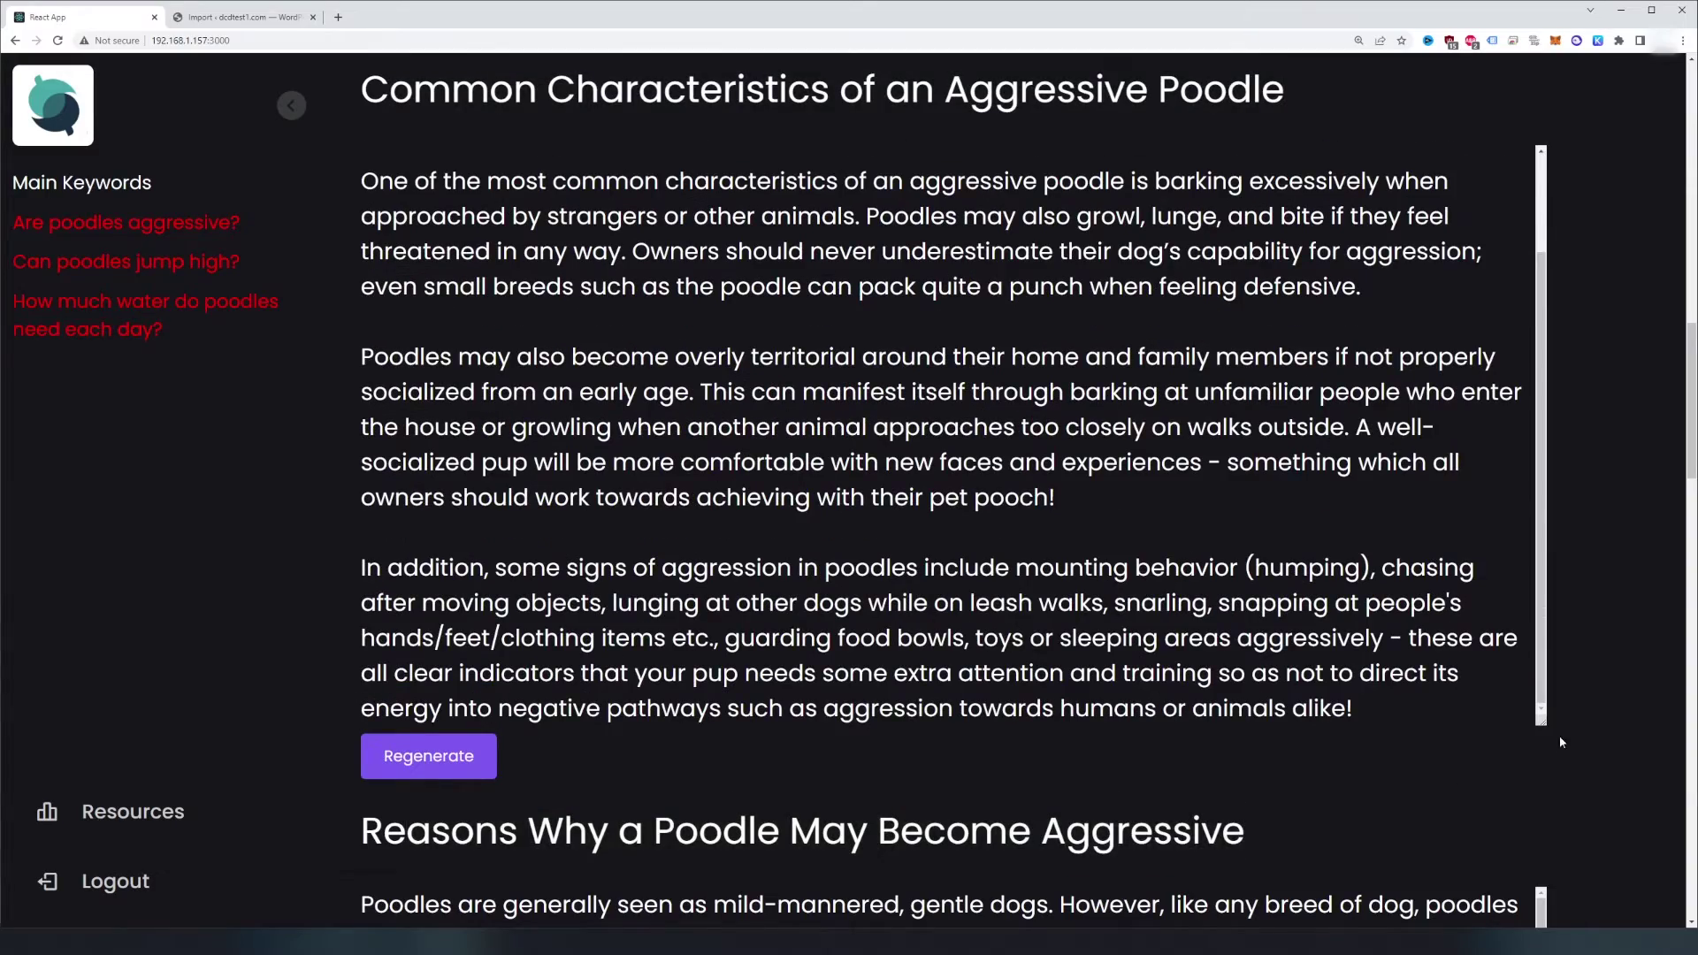
scroll(1530, 424, up, 2)
scroll(1568, 419, up, 10)
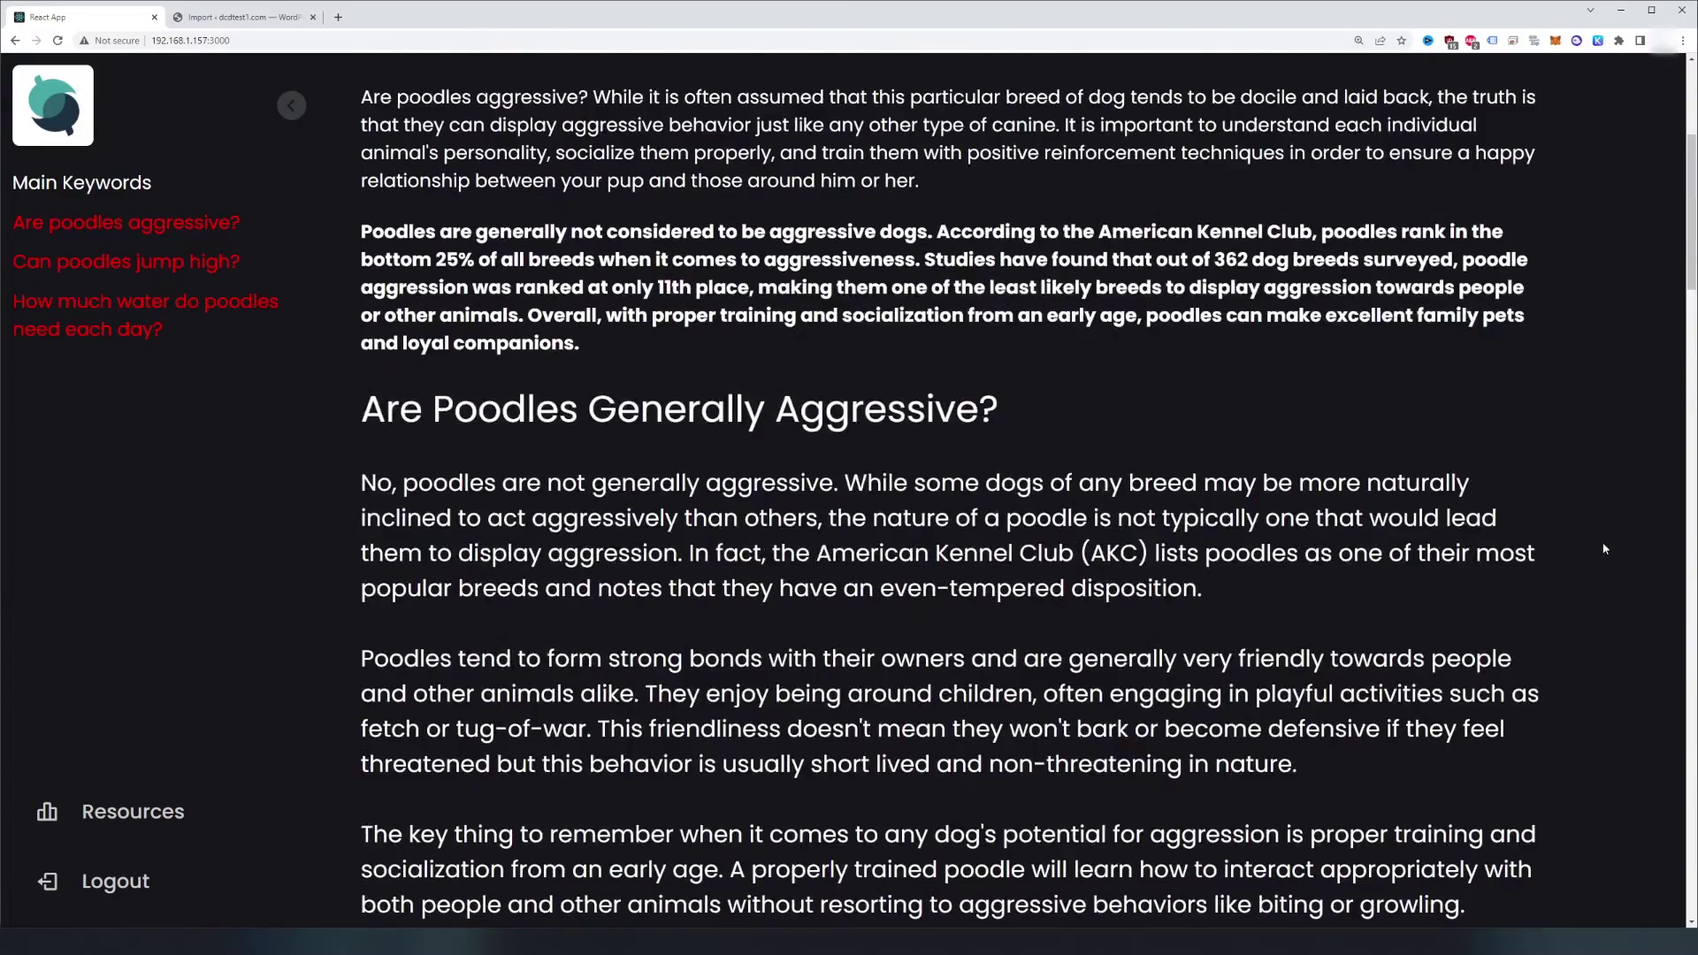
drag(363, 417, 657, 730)
click(657, 730)
scroll(657, 730, up, 7)
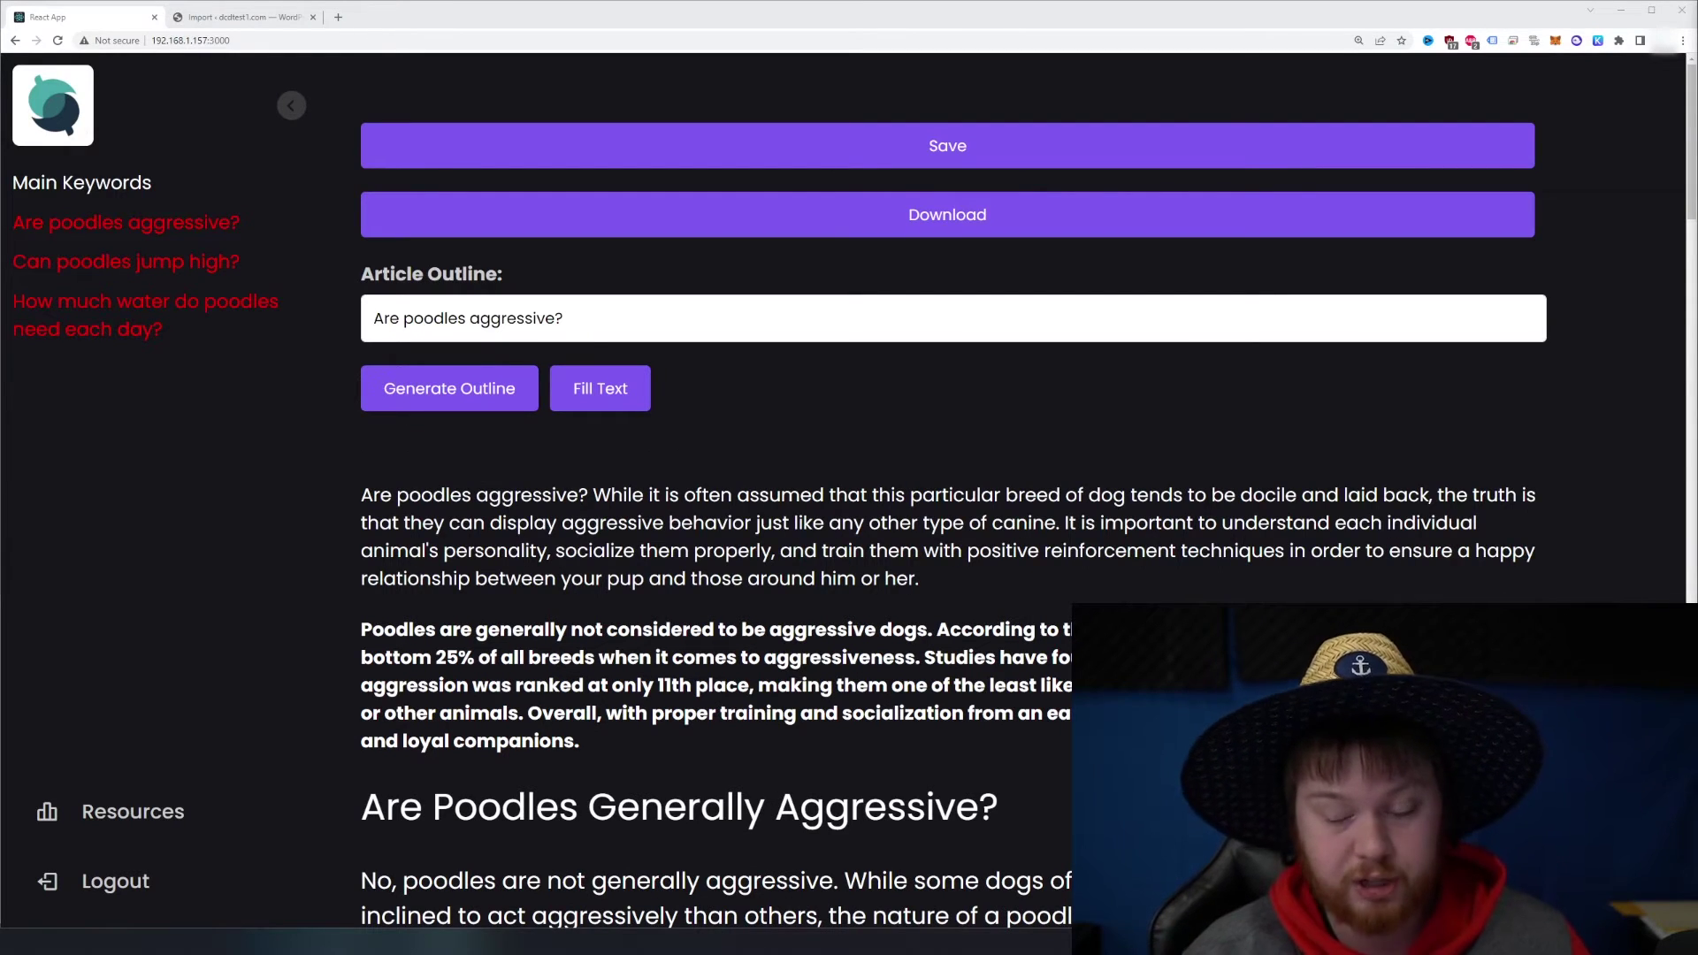
scroll(1282, 592, down, 8)
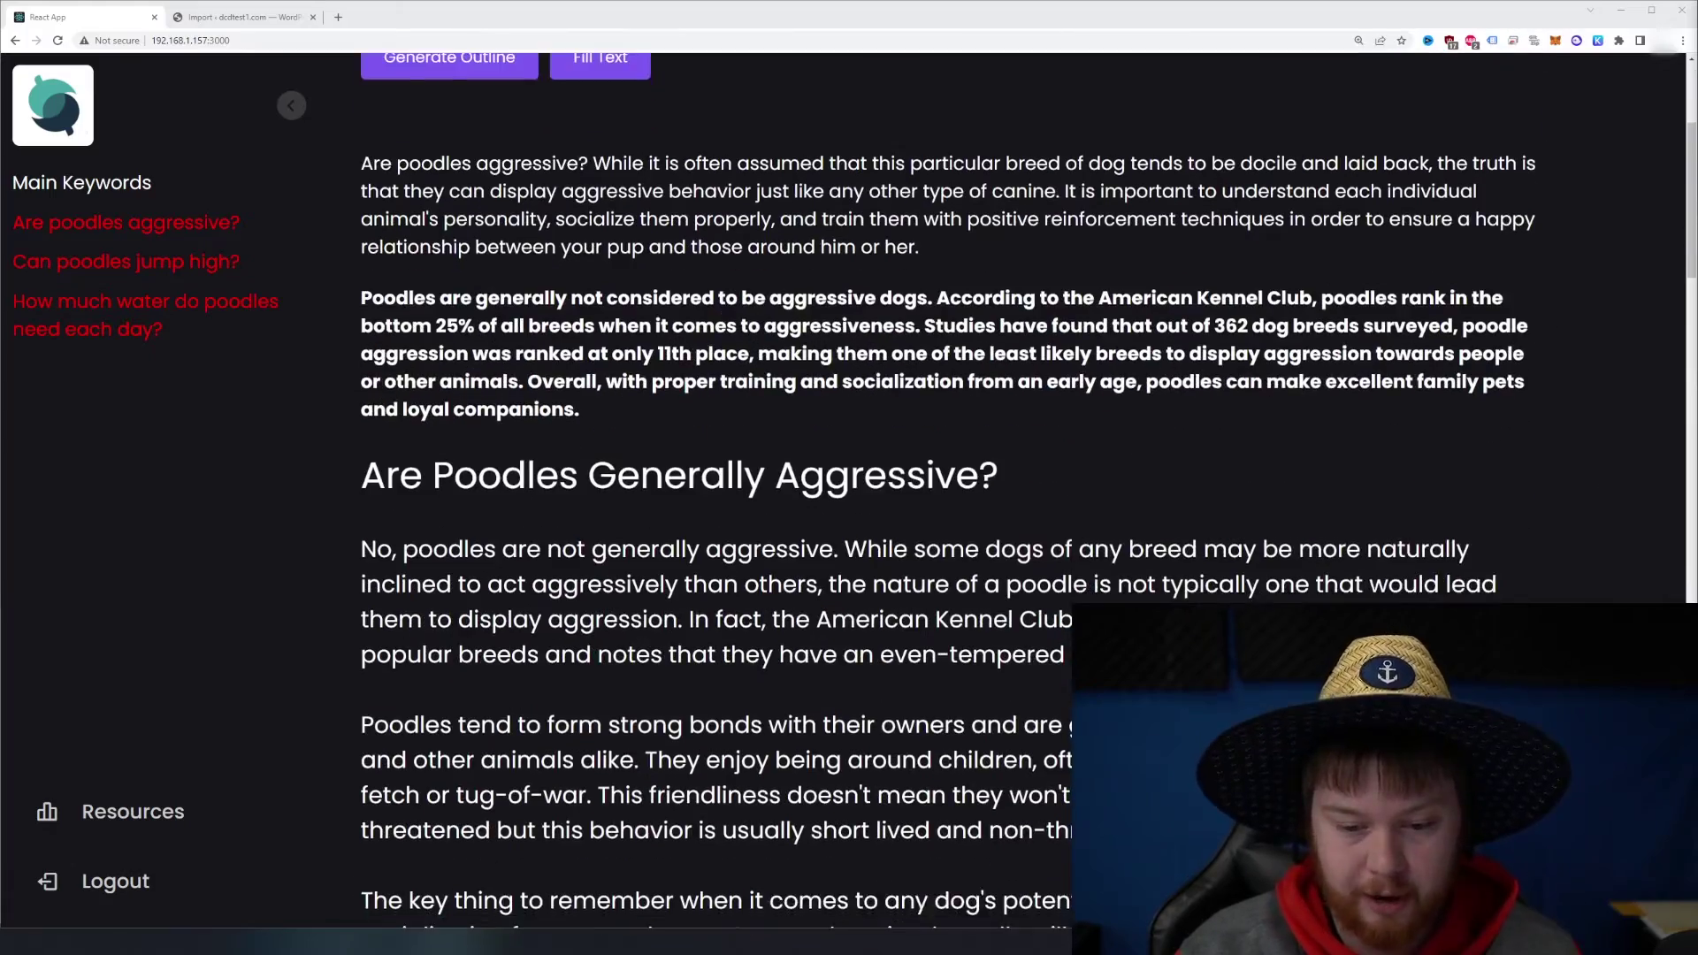
scroll(1634, 604, down, 12)
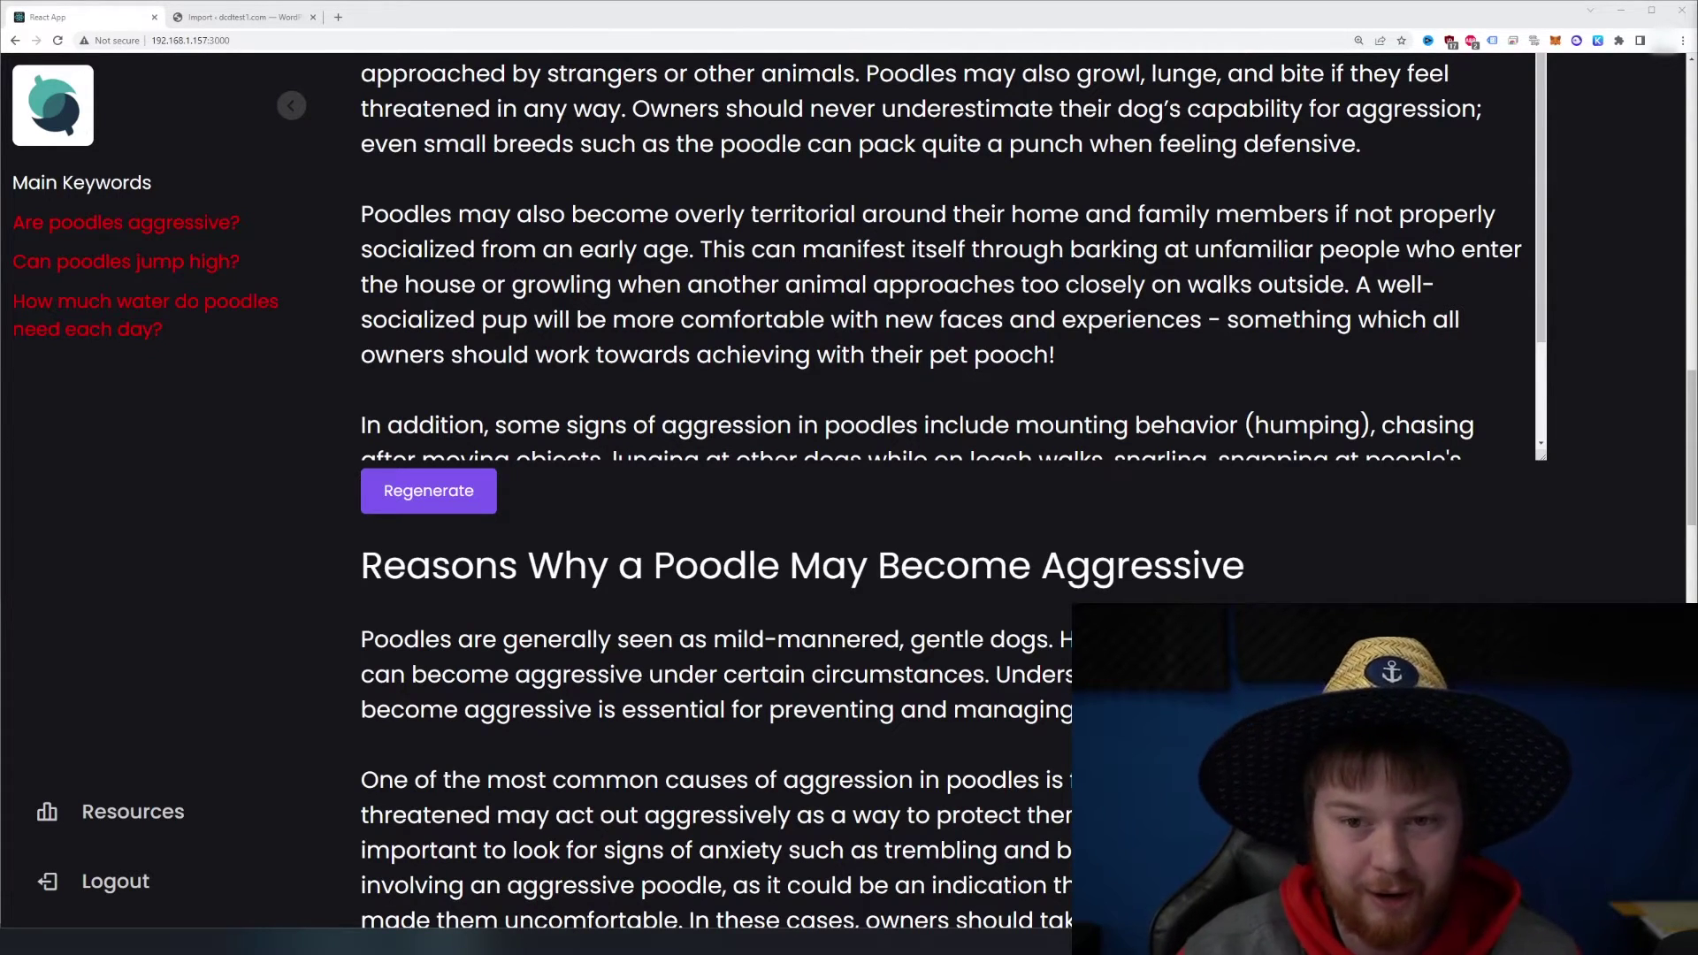
scroll(1588, 404, up, 15)
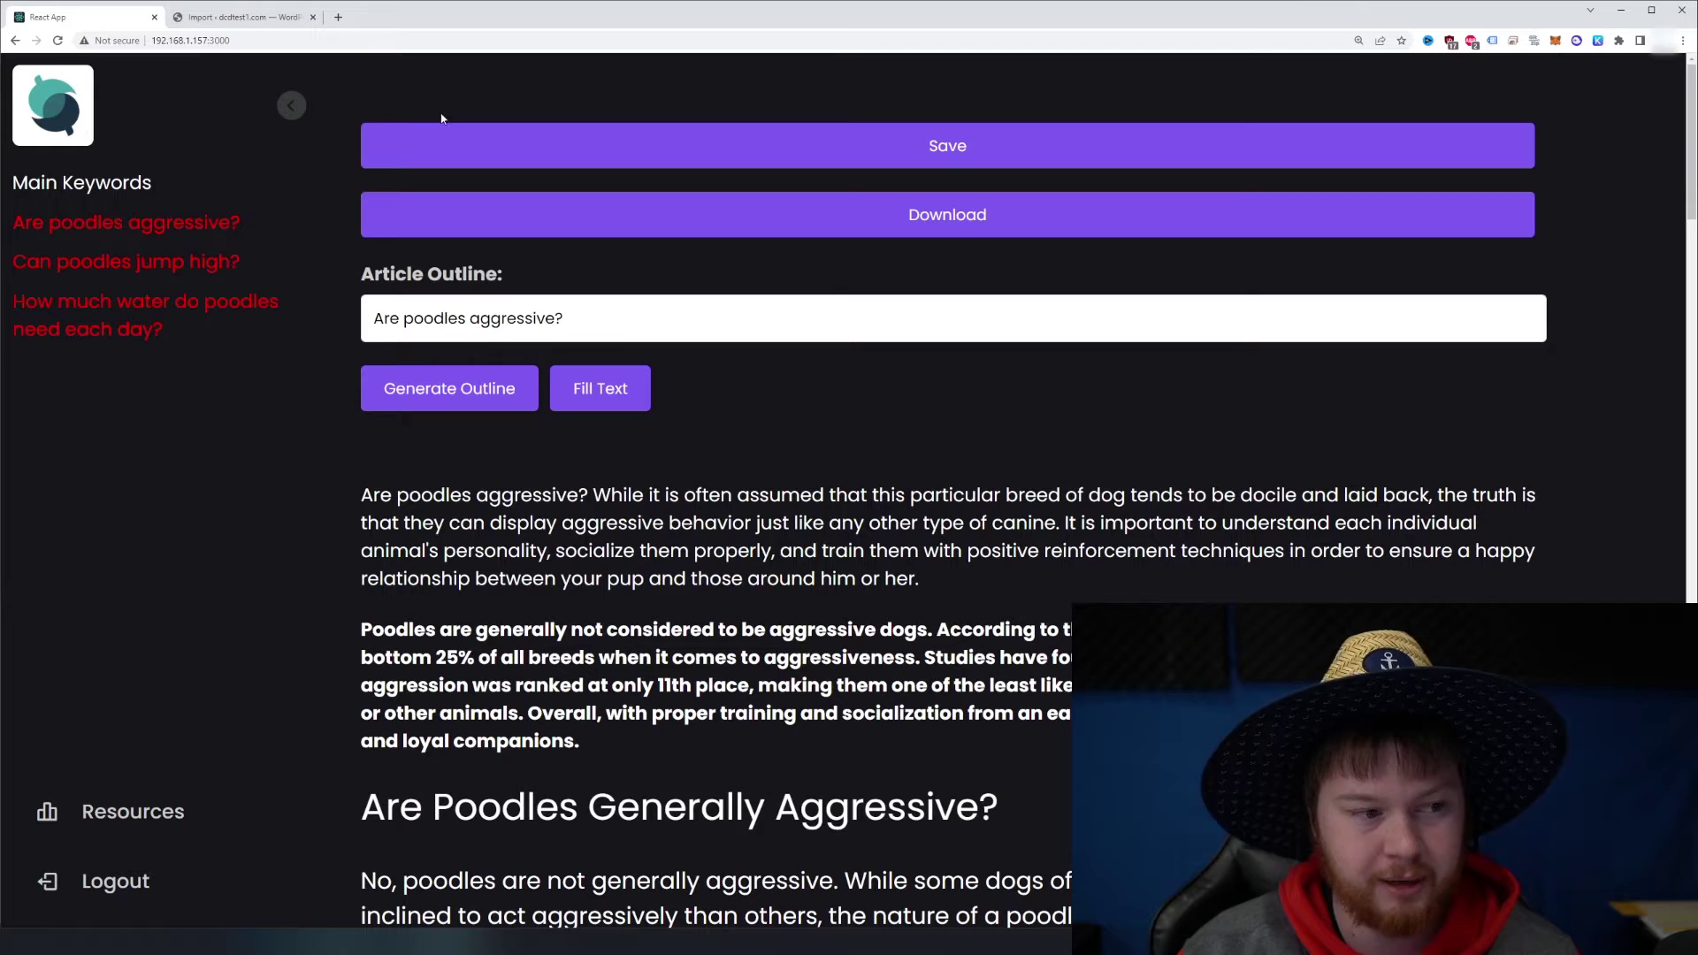
Step: Open the 'Can poodles jump high?' article and scroll through its full text
click(133, 222)
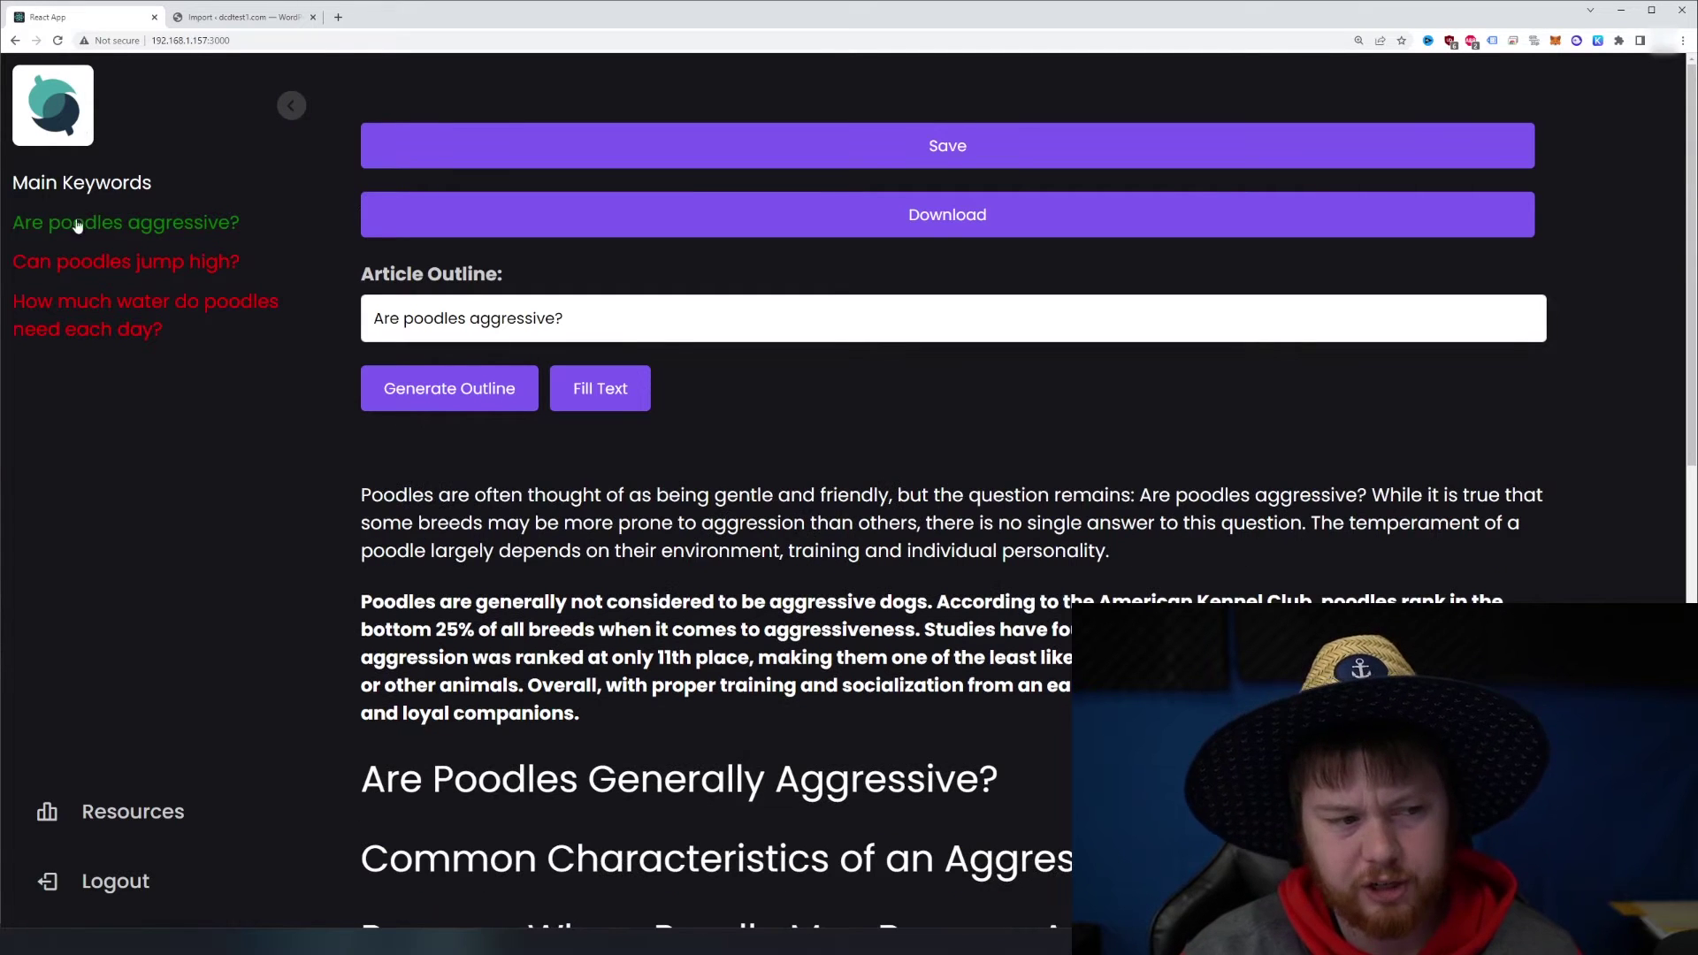
click(187, 263)
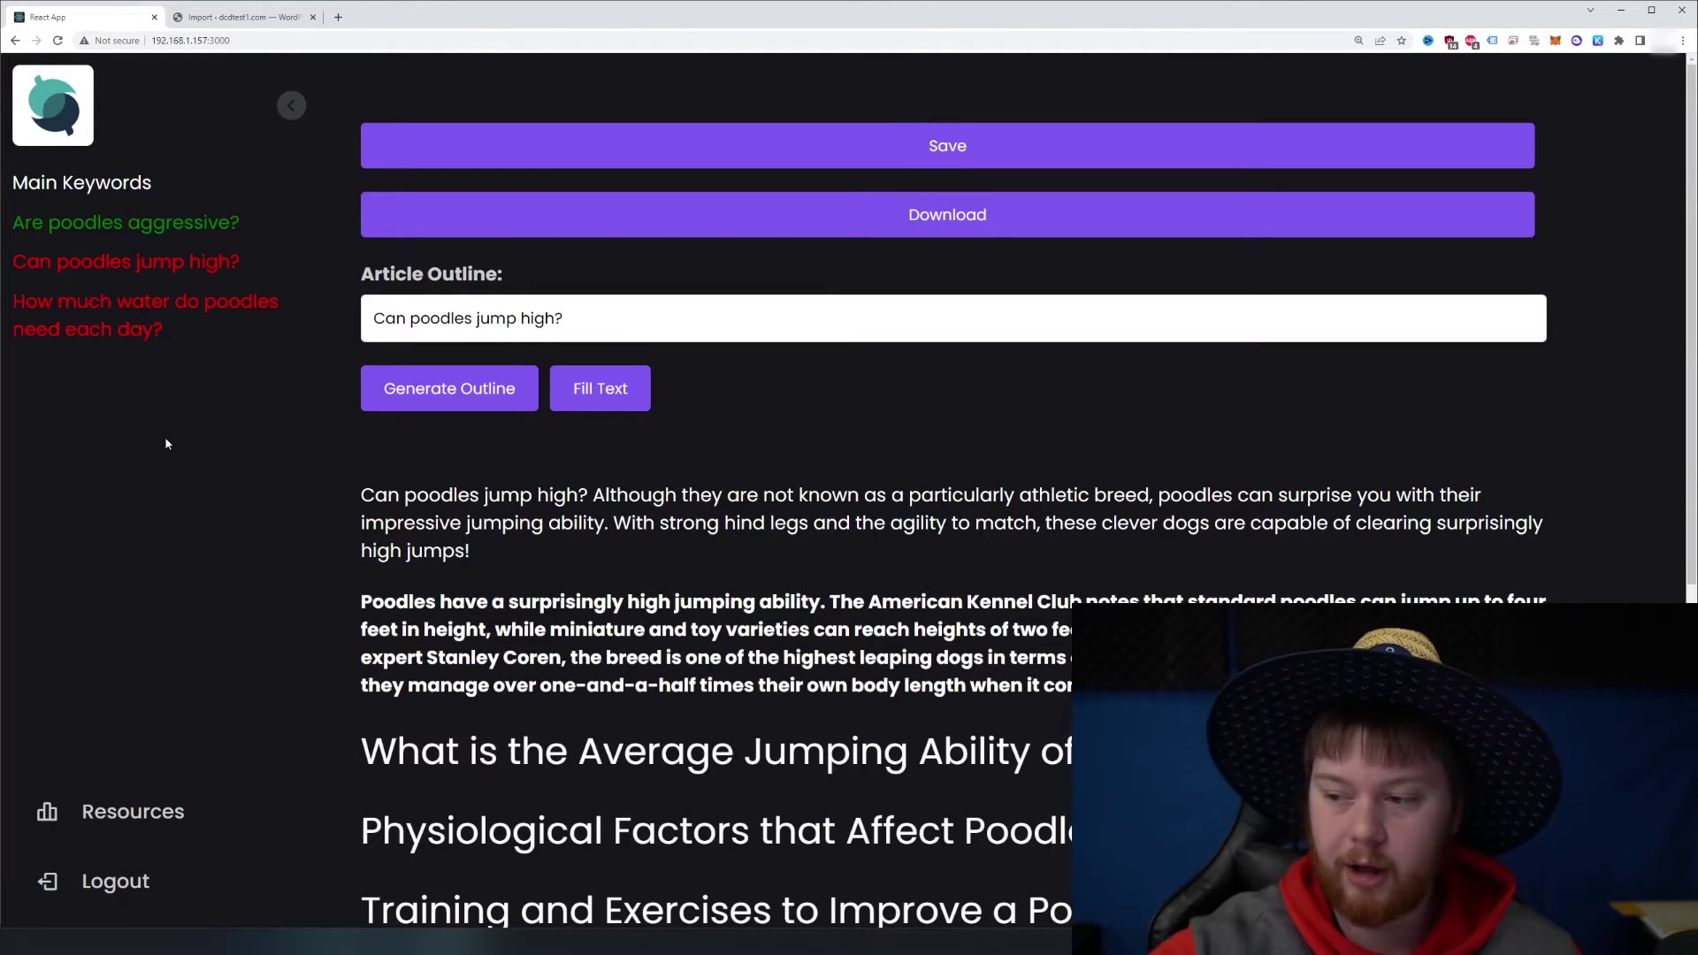
scroll(365, 464, down, 6)
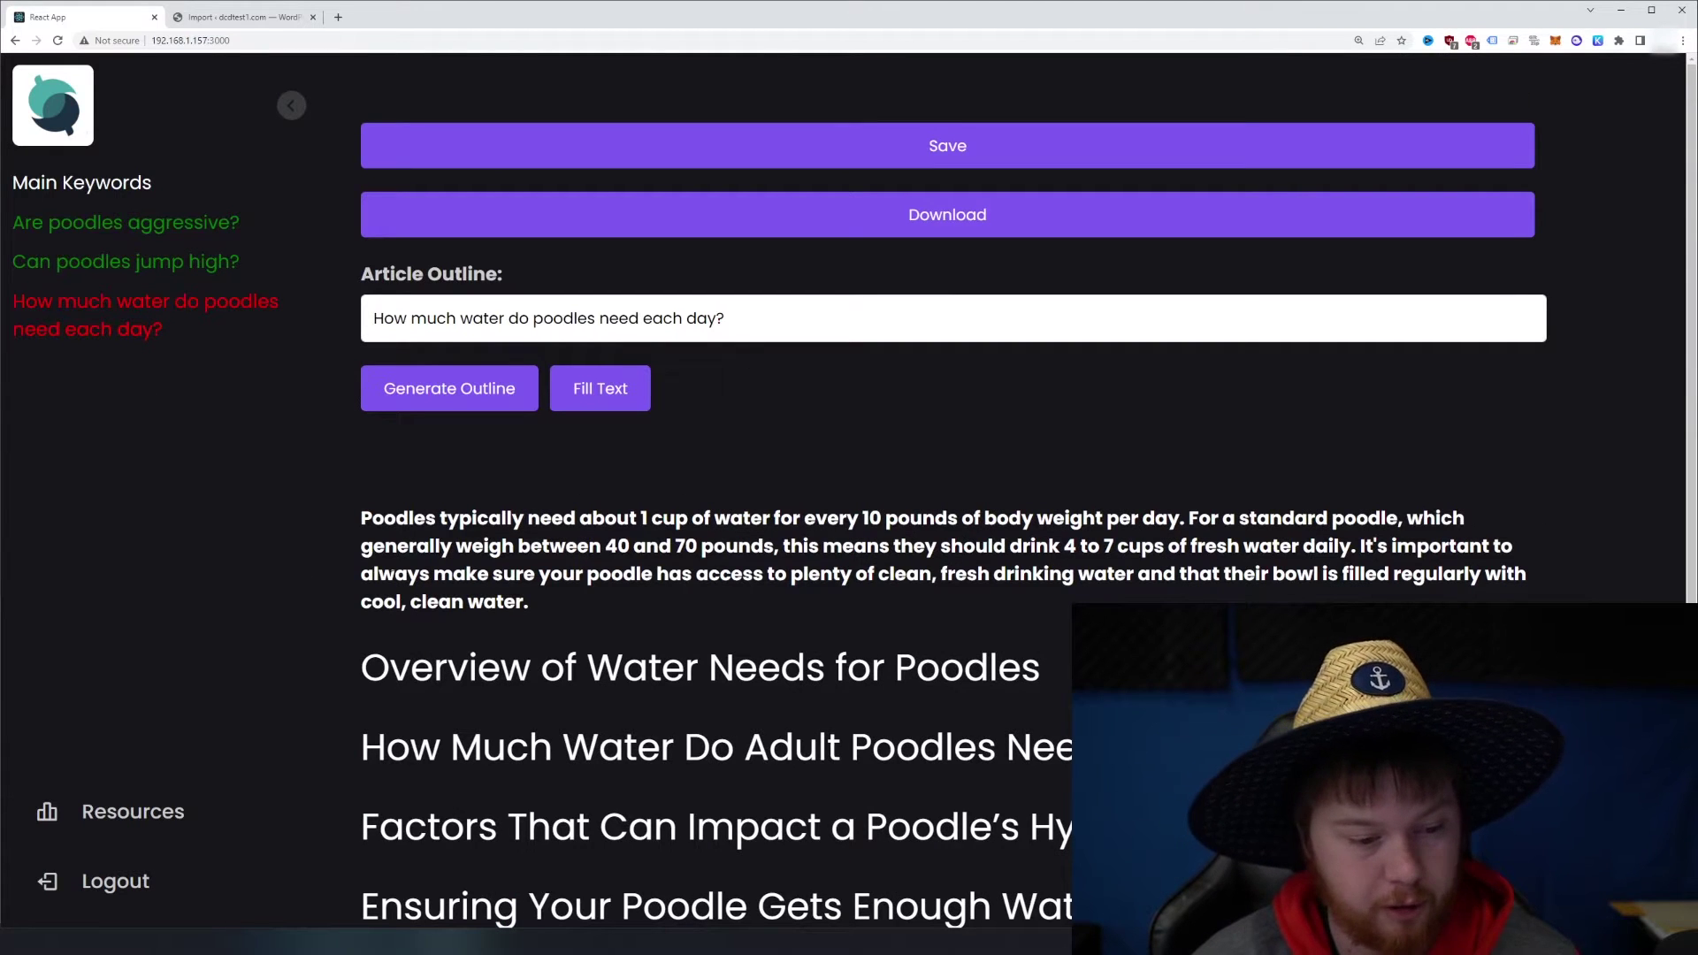
scroll(358, 506, down, 2)
scroll(358, 506, up, 2)
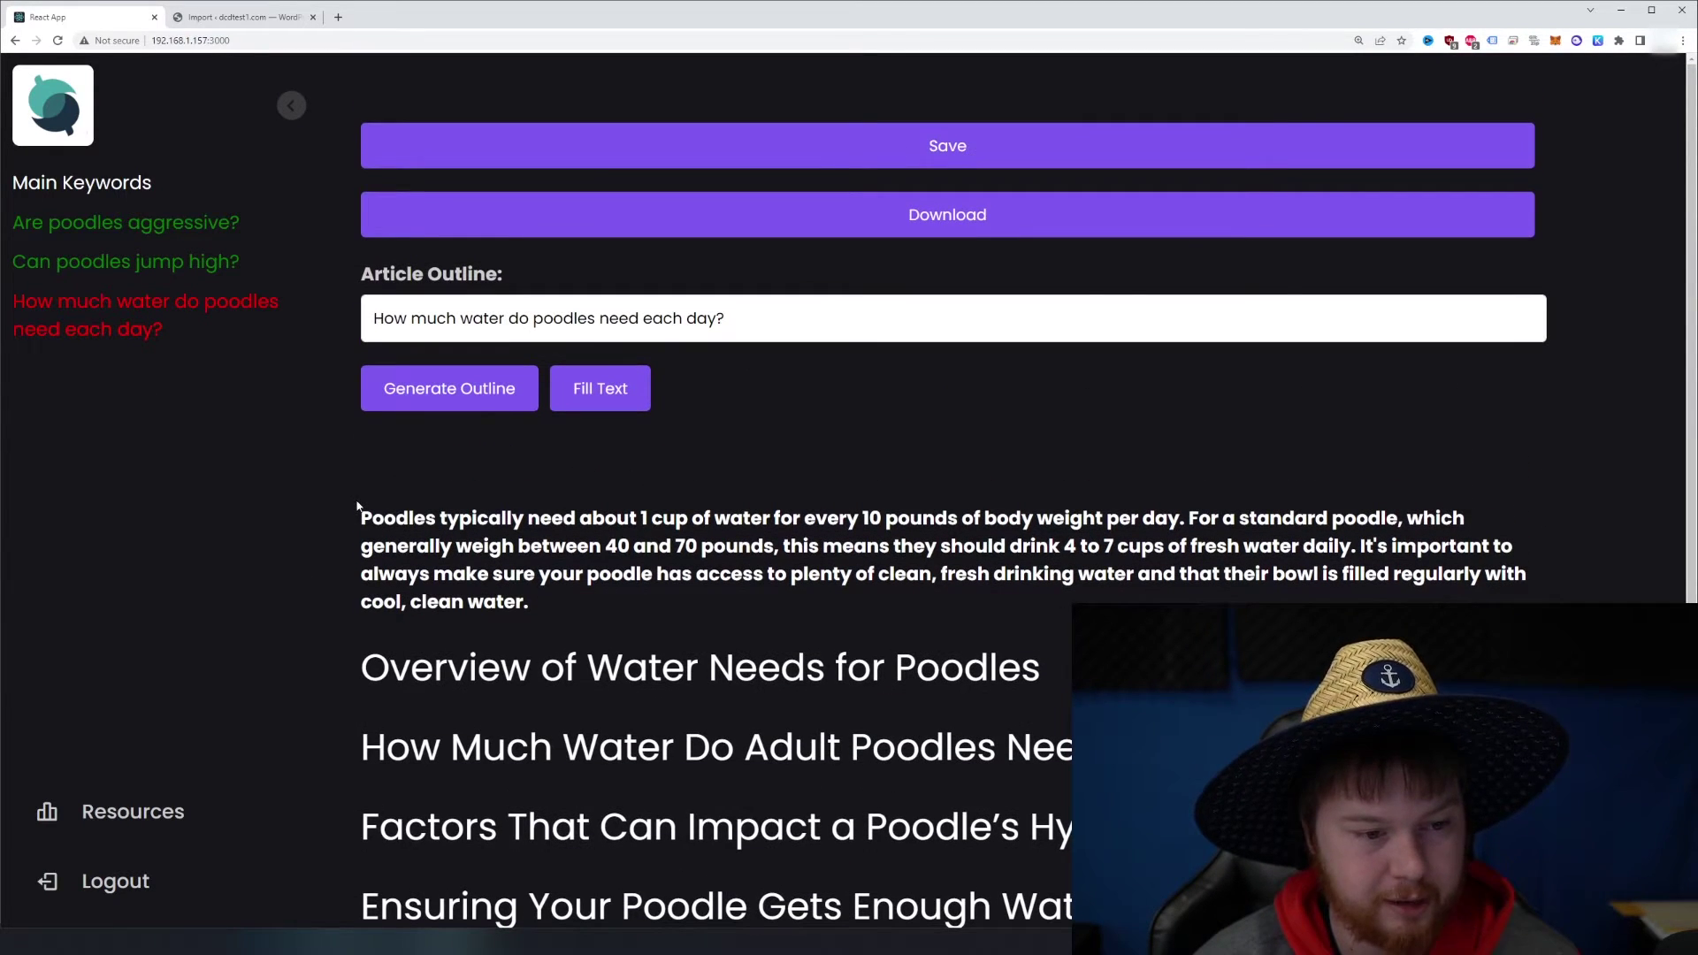
scroll(335, 497, down, 3)
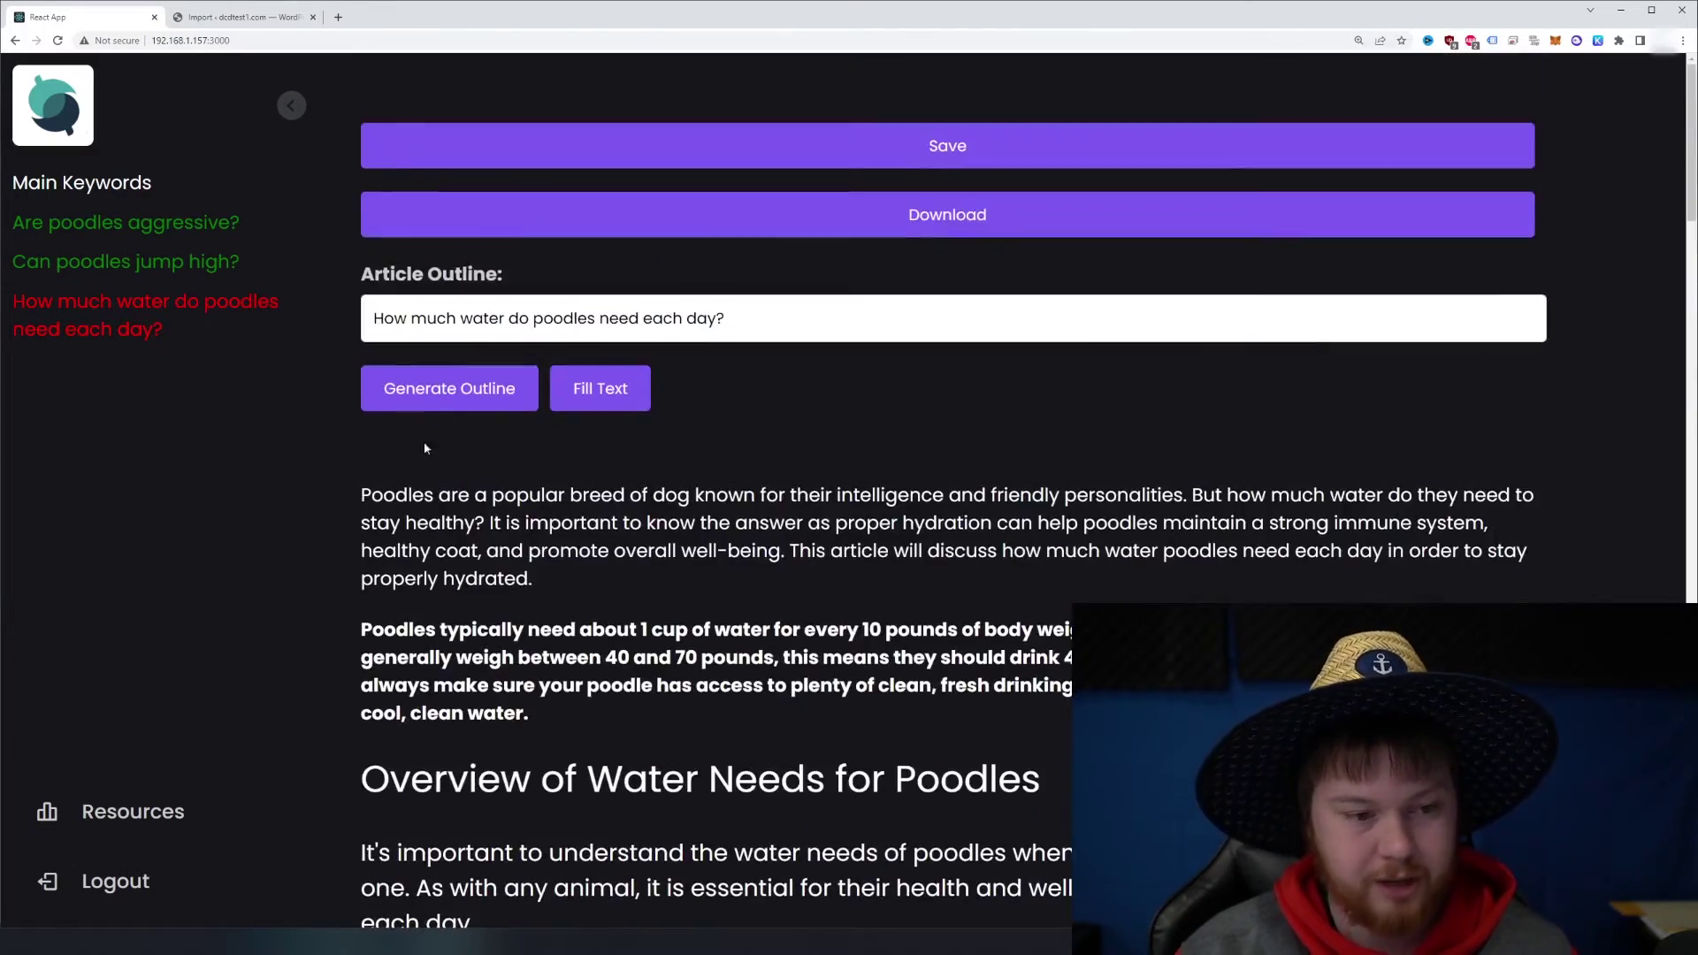
scroll(946, 495, down, 15)
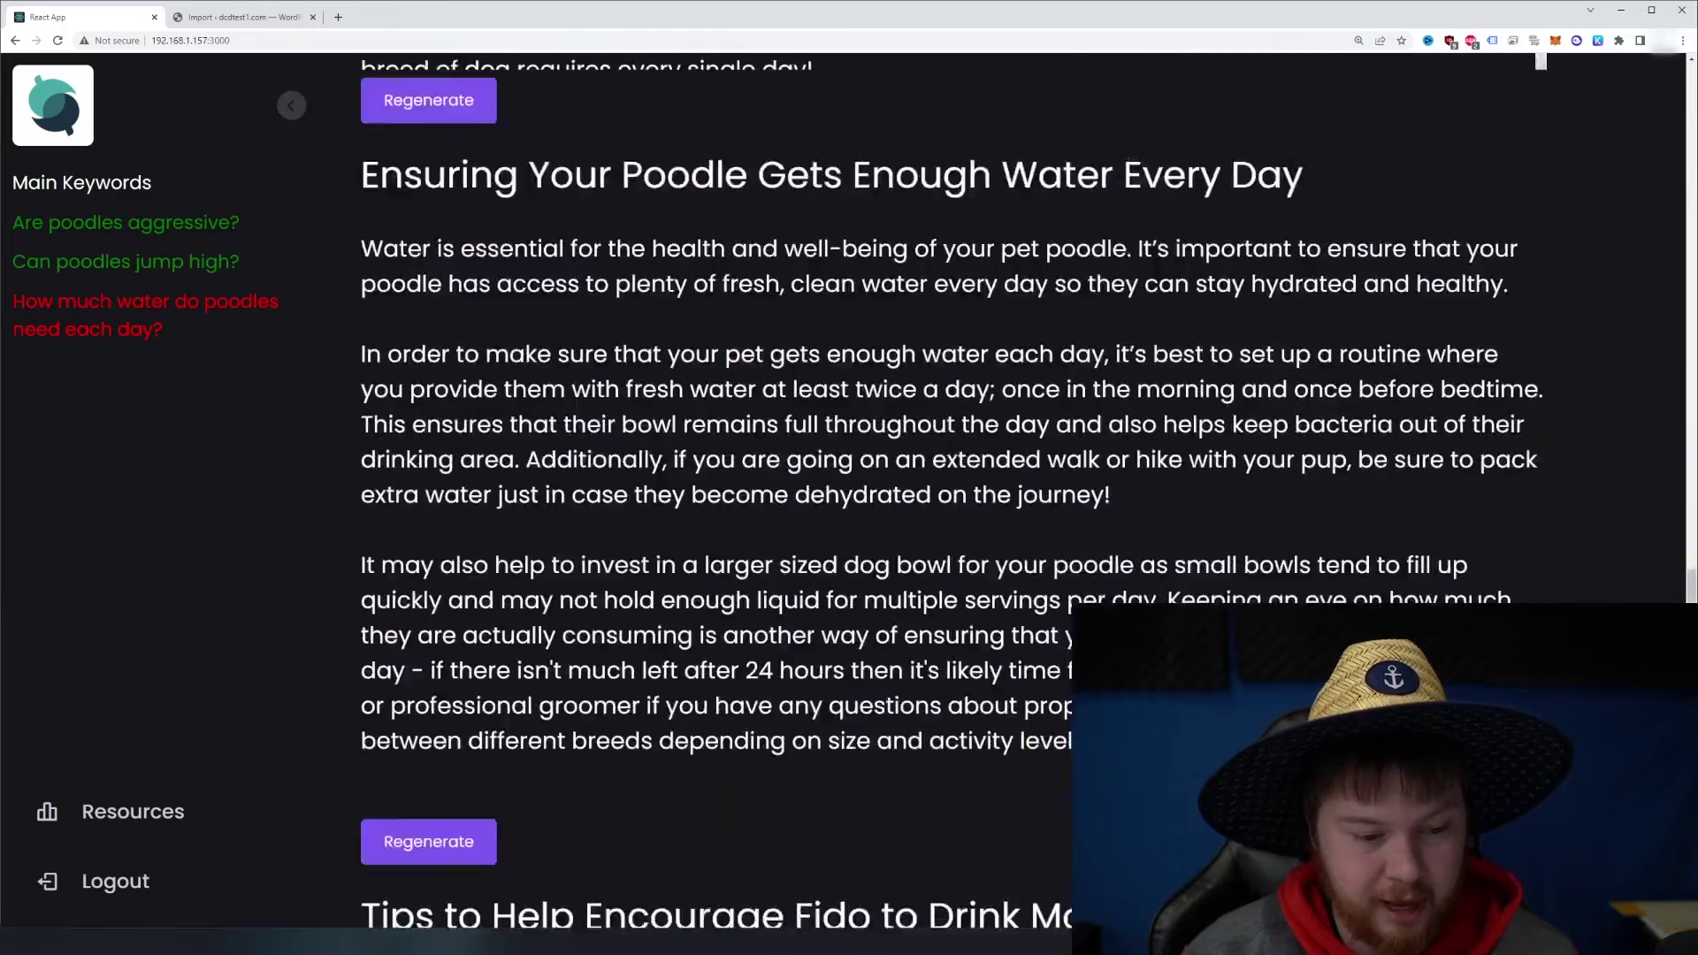
scroll(757, 686, down, 10)
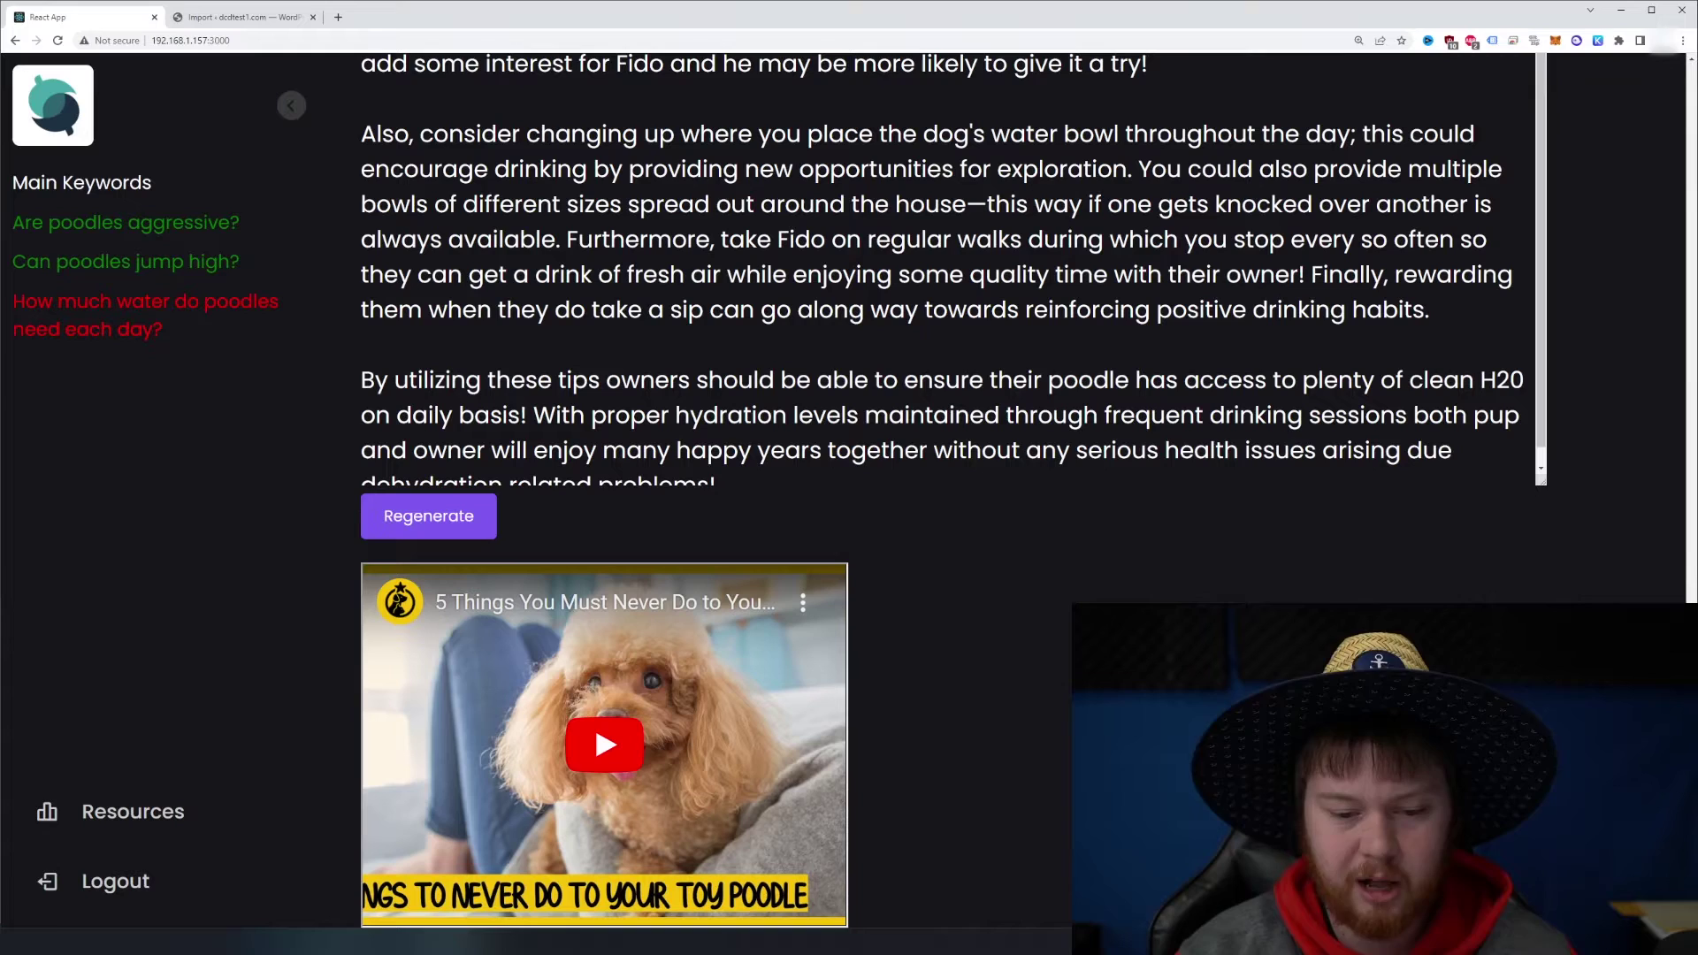
scroll(1571, 222, up, 15)
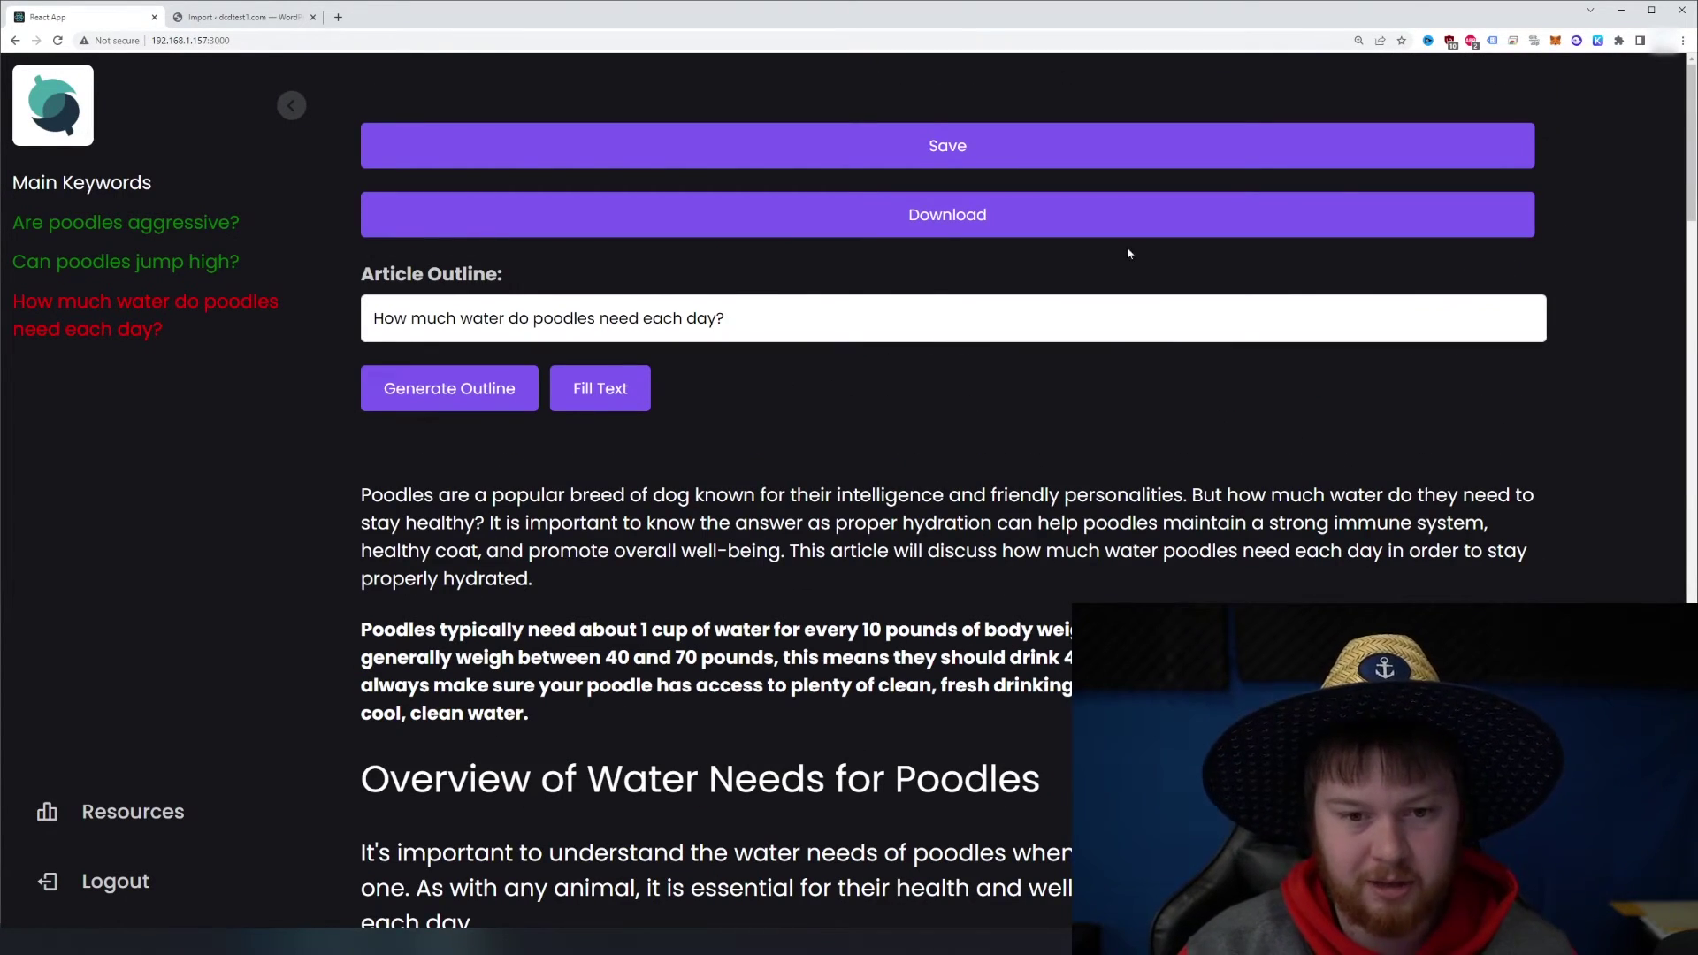
Step: Download the 'Are poodles aggressive?' article, then all keyword articles, as XML
click(51, 208)
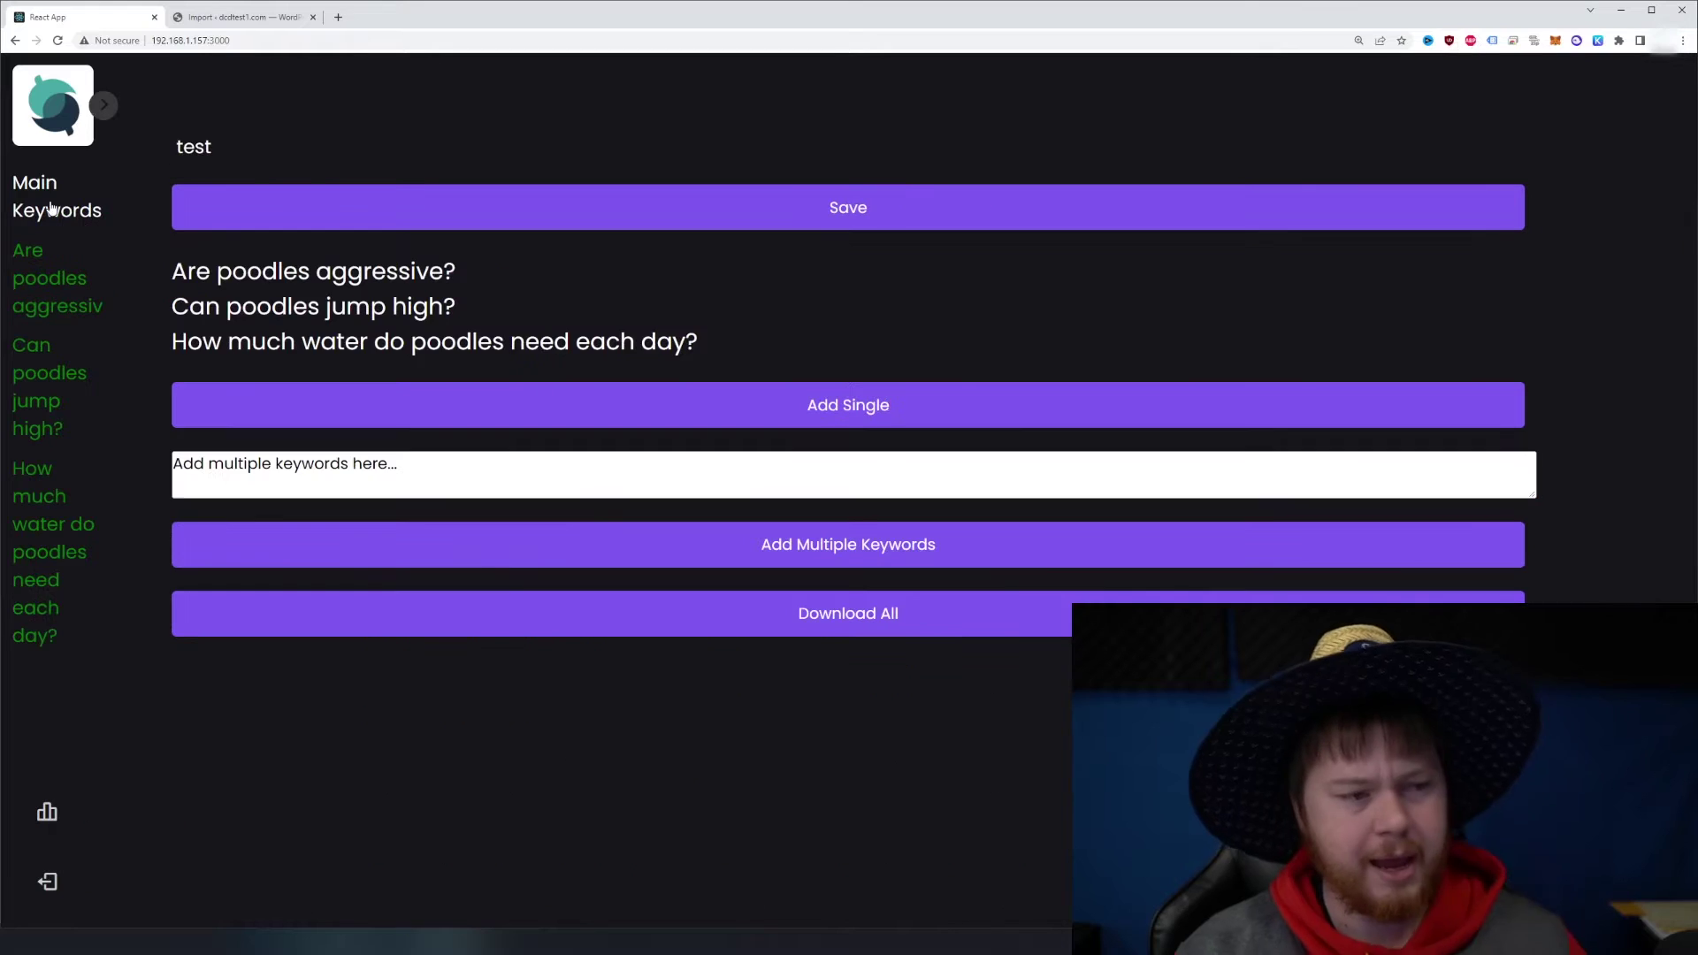
click(41, 280)
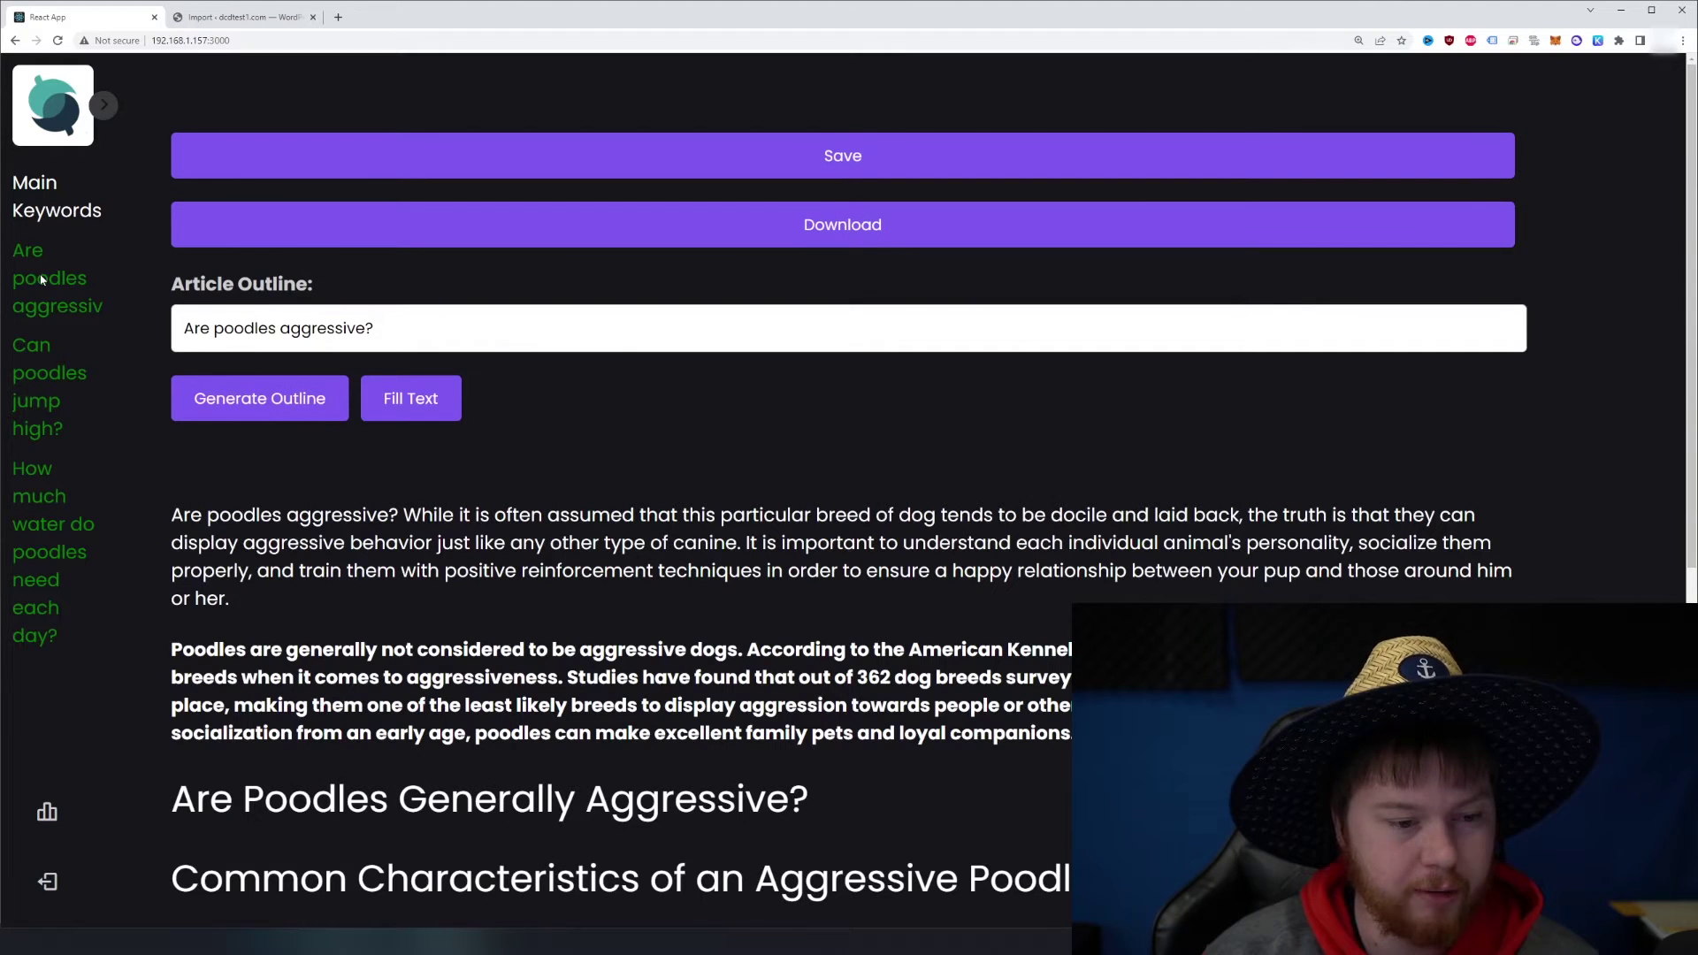
click(834, 228)
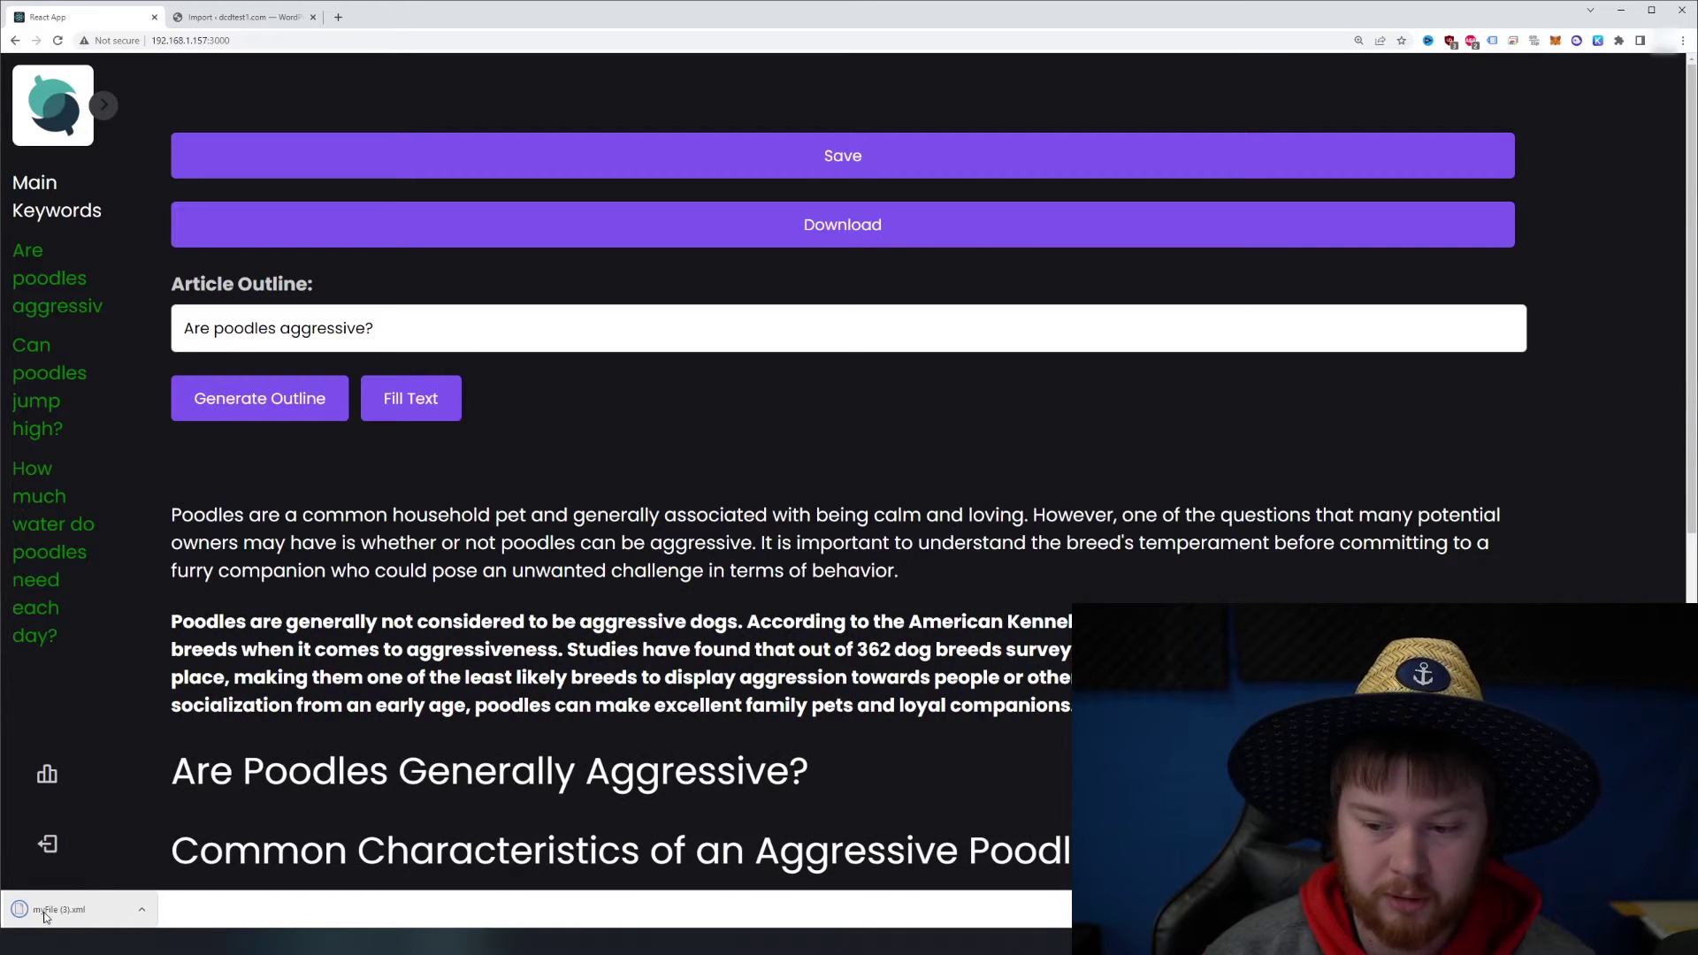
click(86, 212)
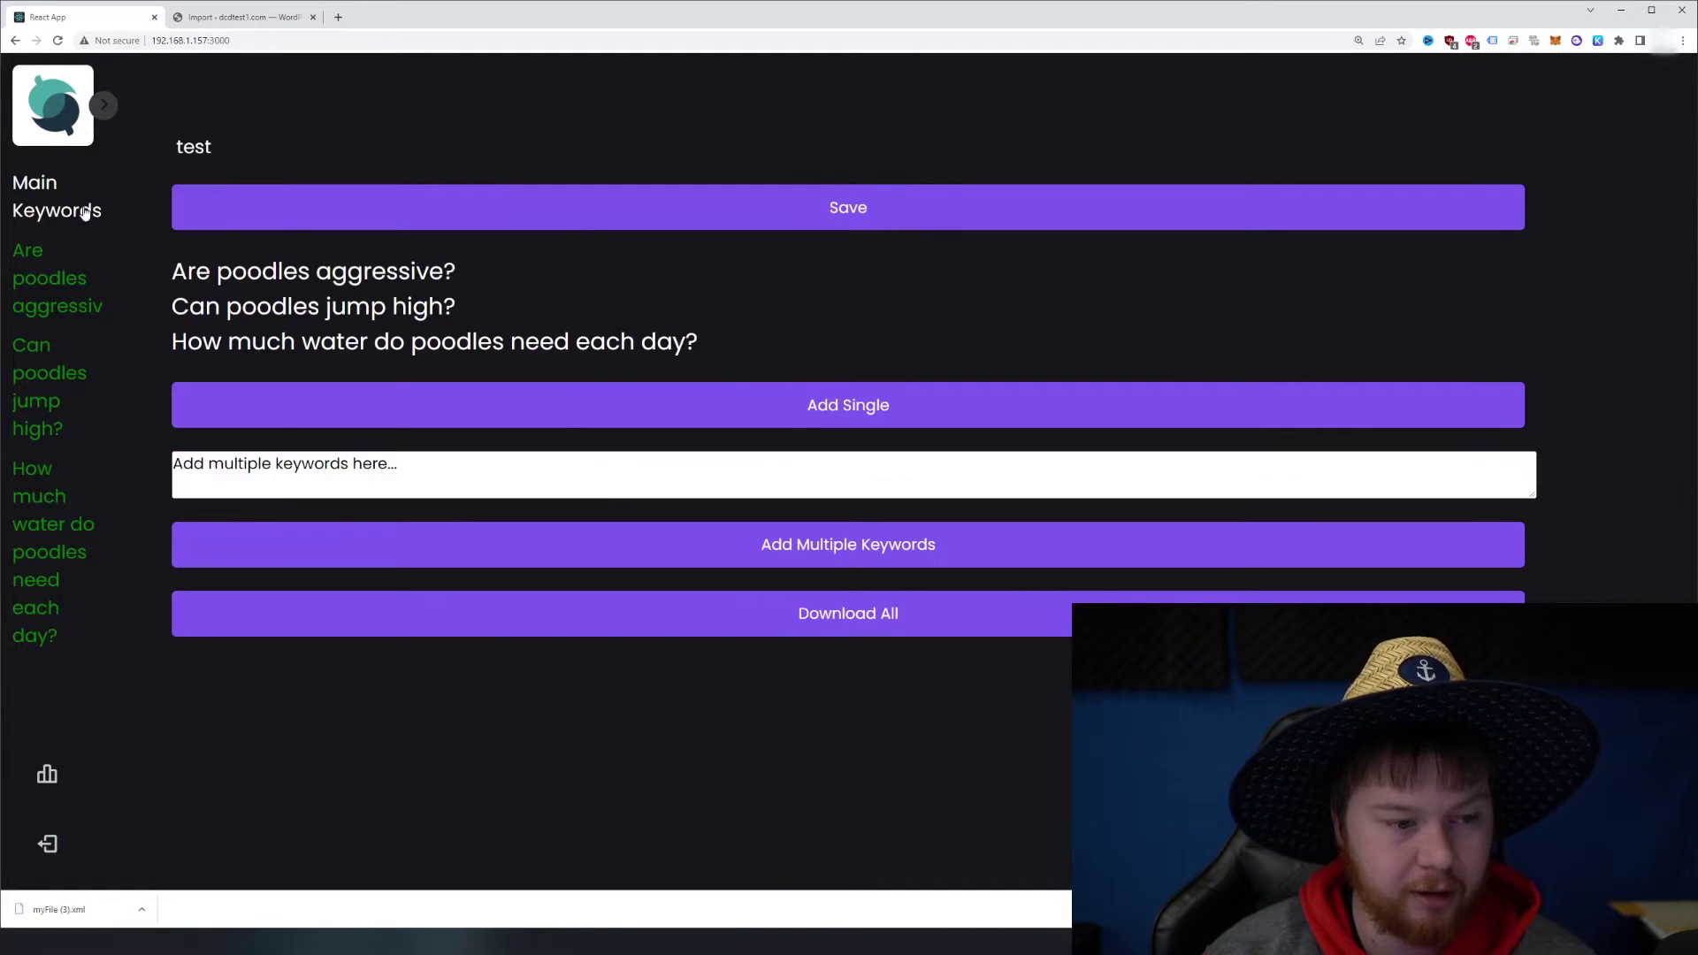
click(867, 622)
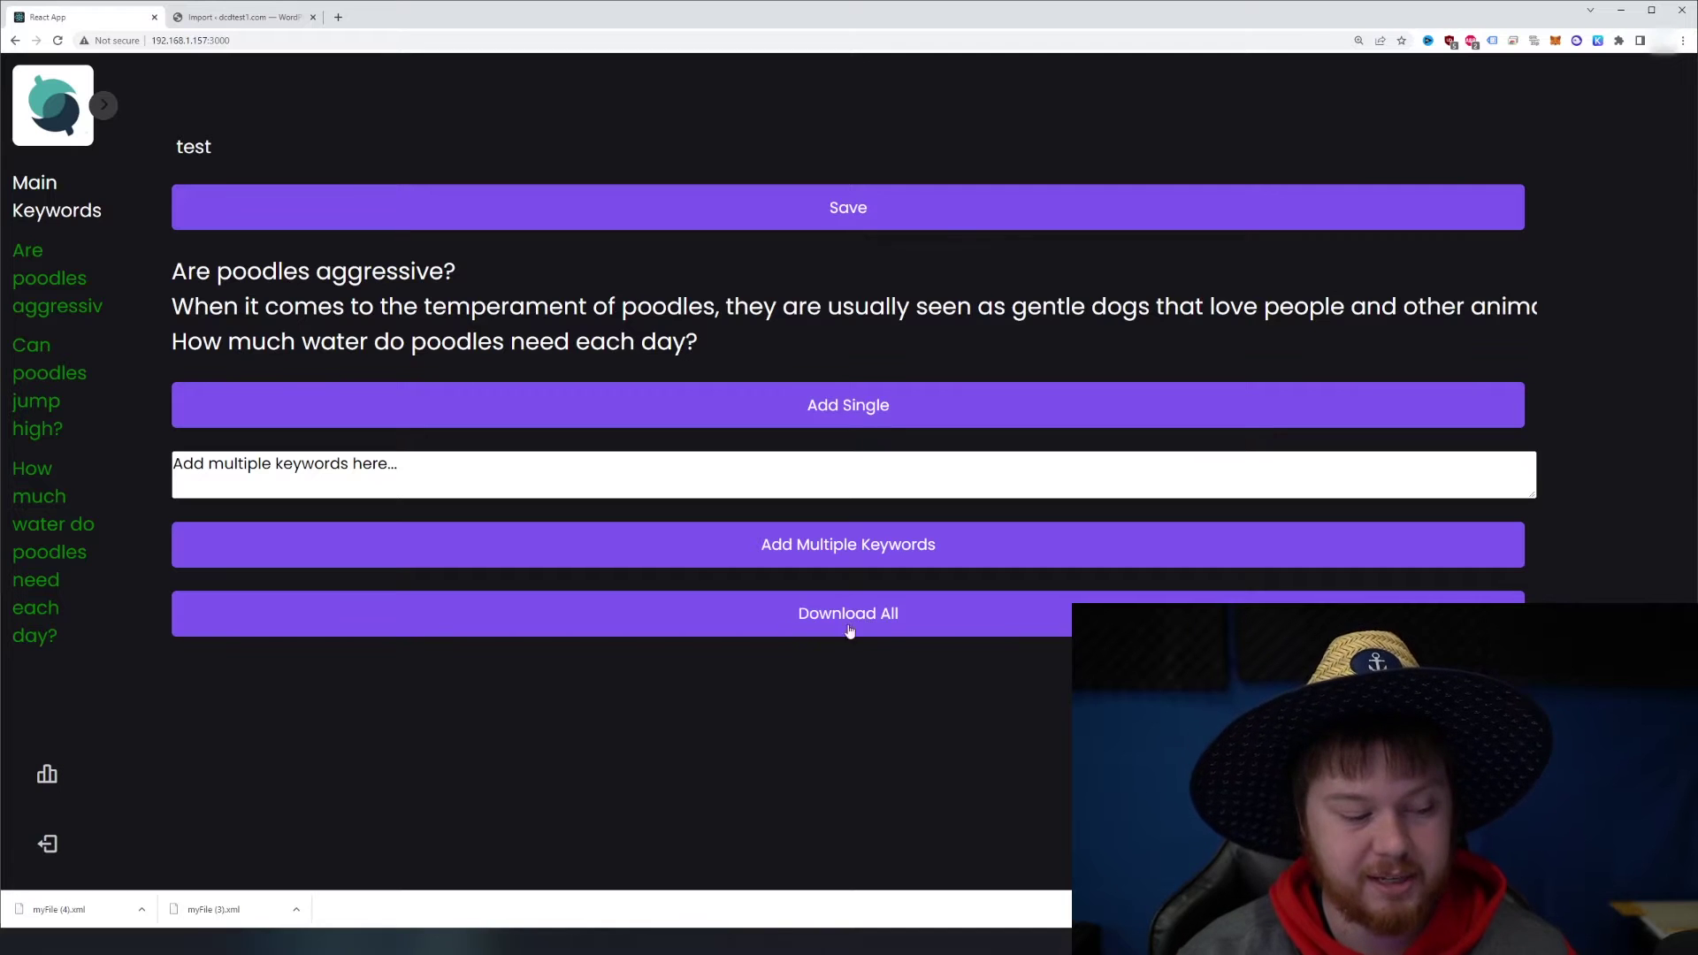
click(265, 17)
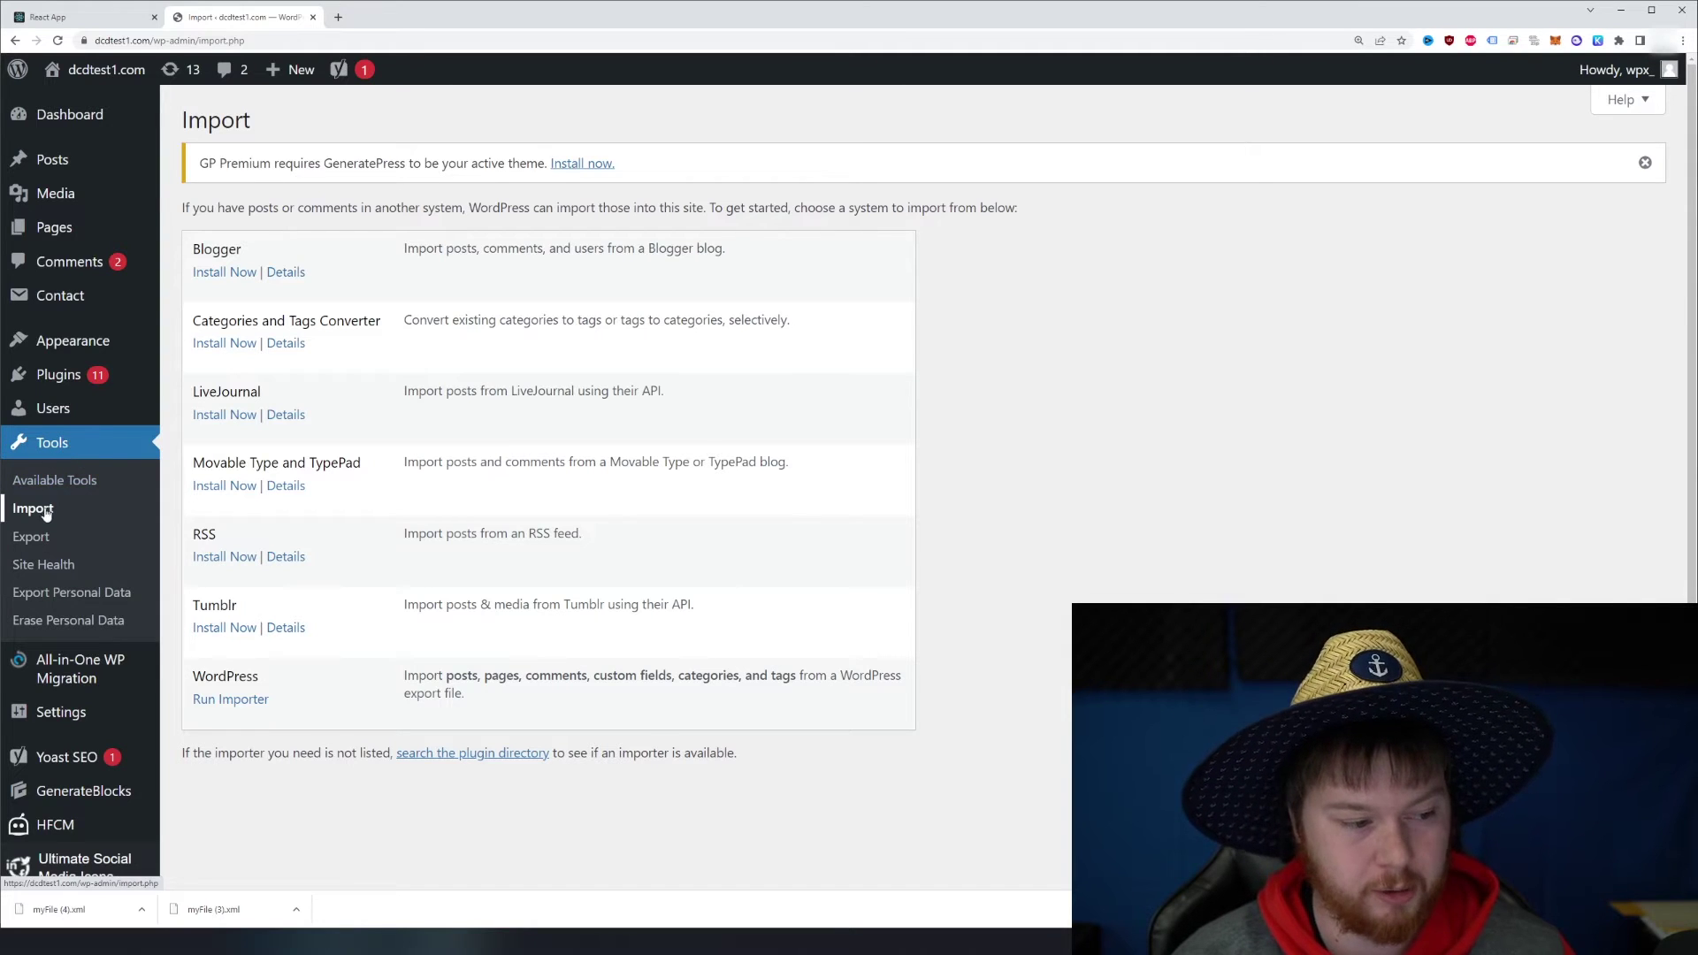
Step: Run the WordPress importer and upload myFile (4).xml
drag(193, 676, 253, 676)
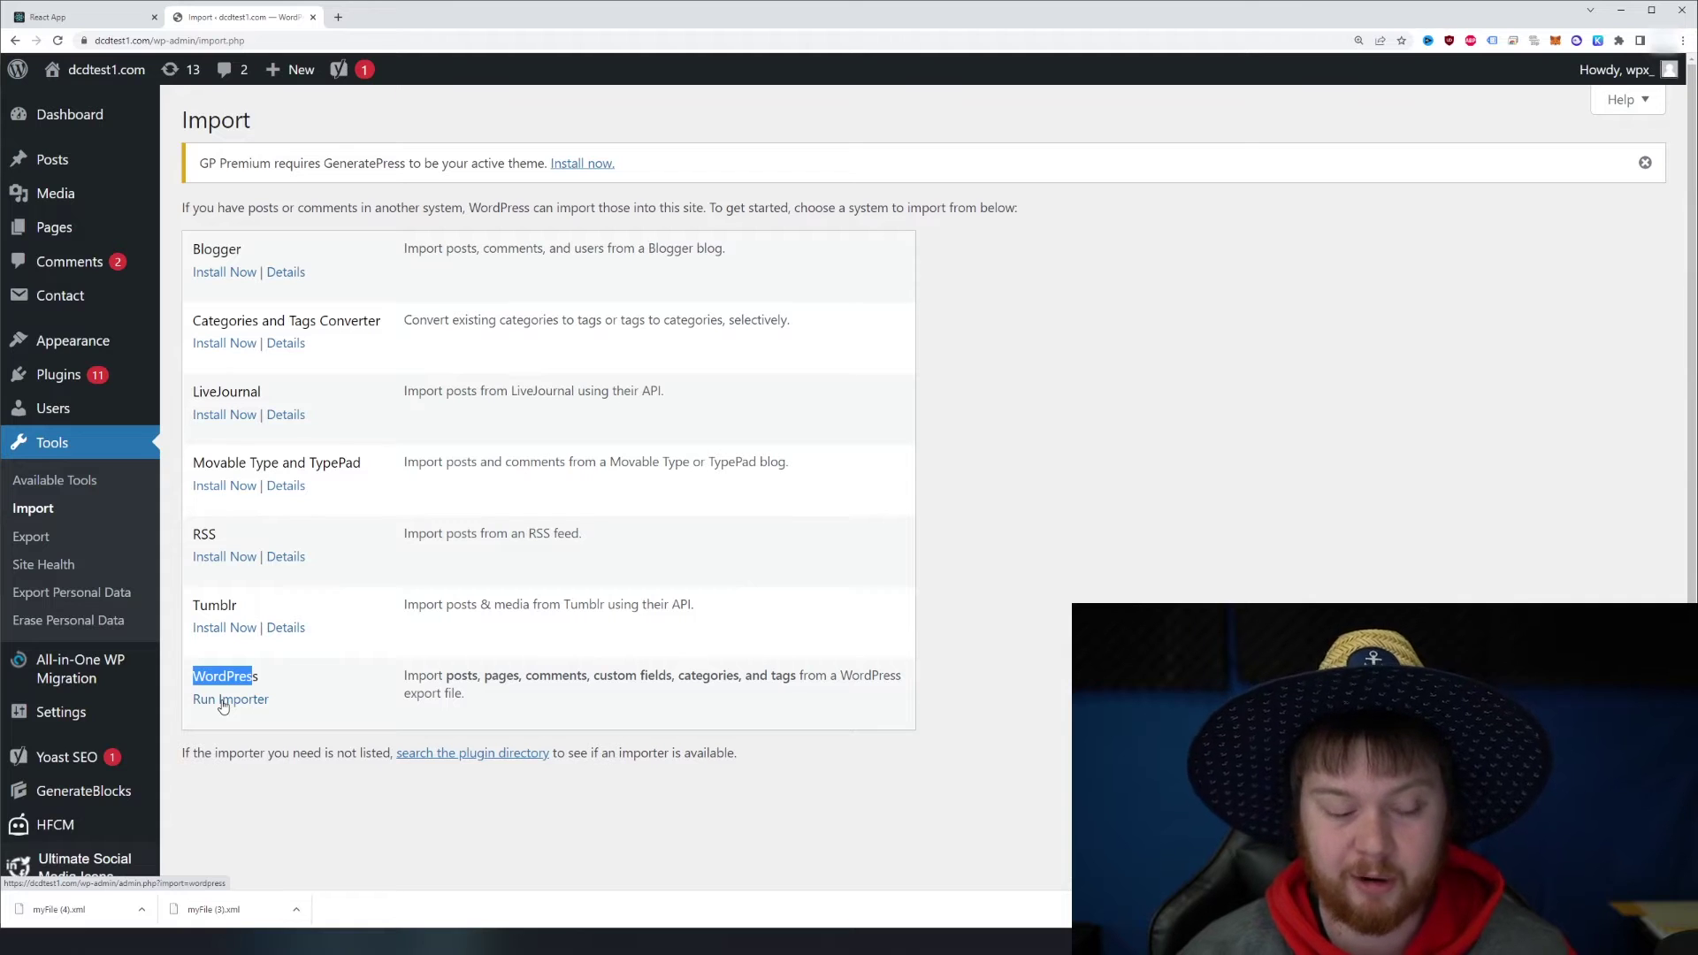
click(223, 700)
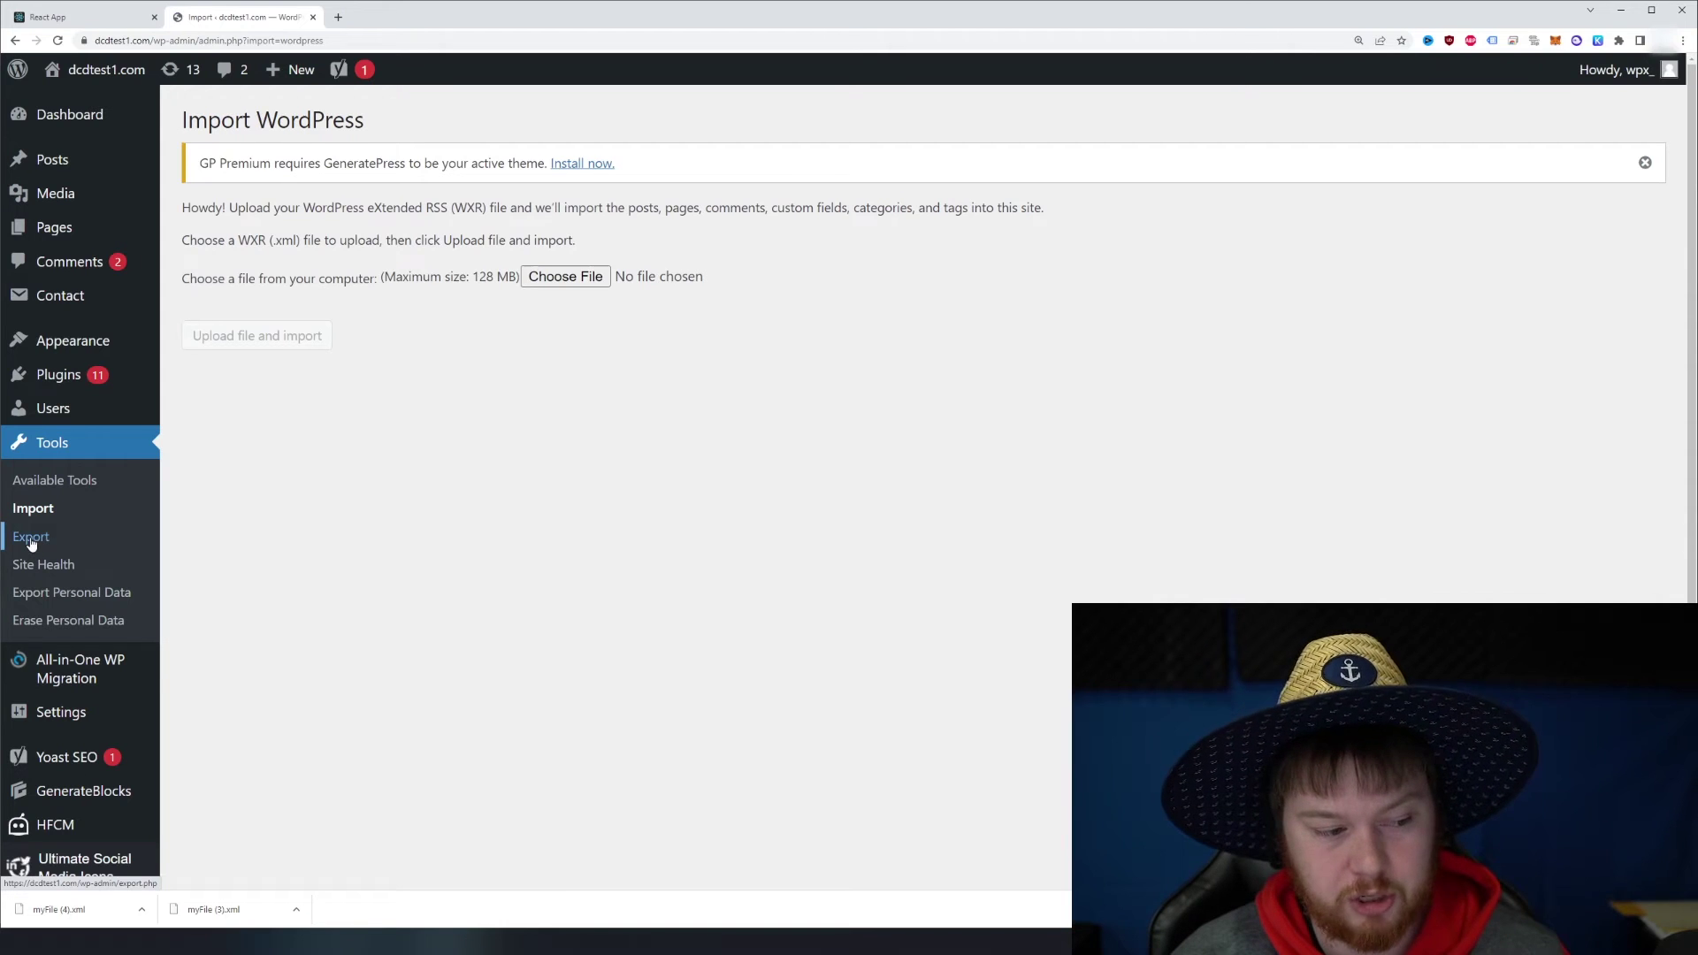
click(80, 16)
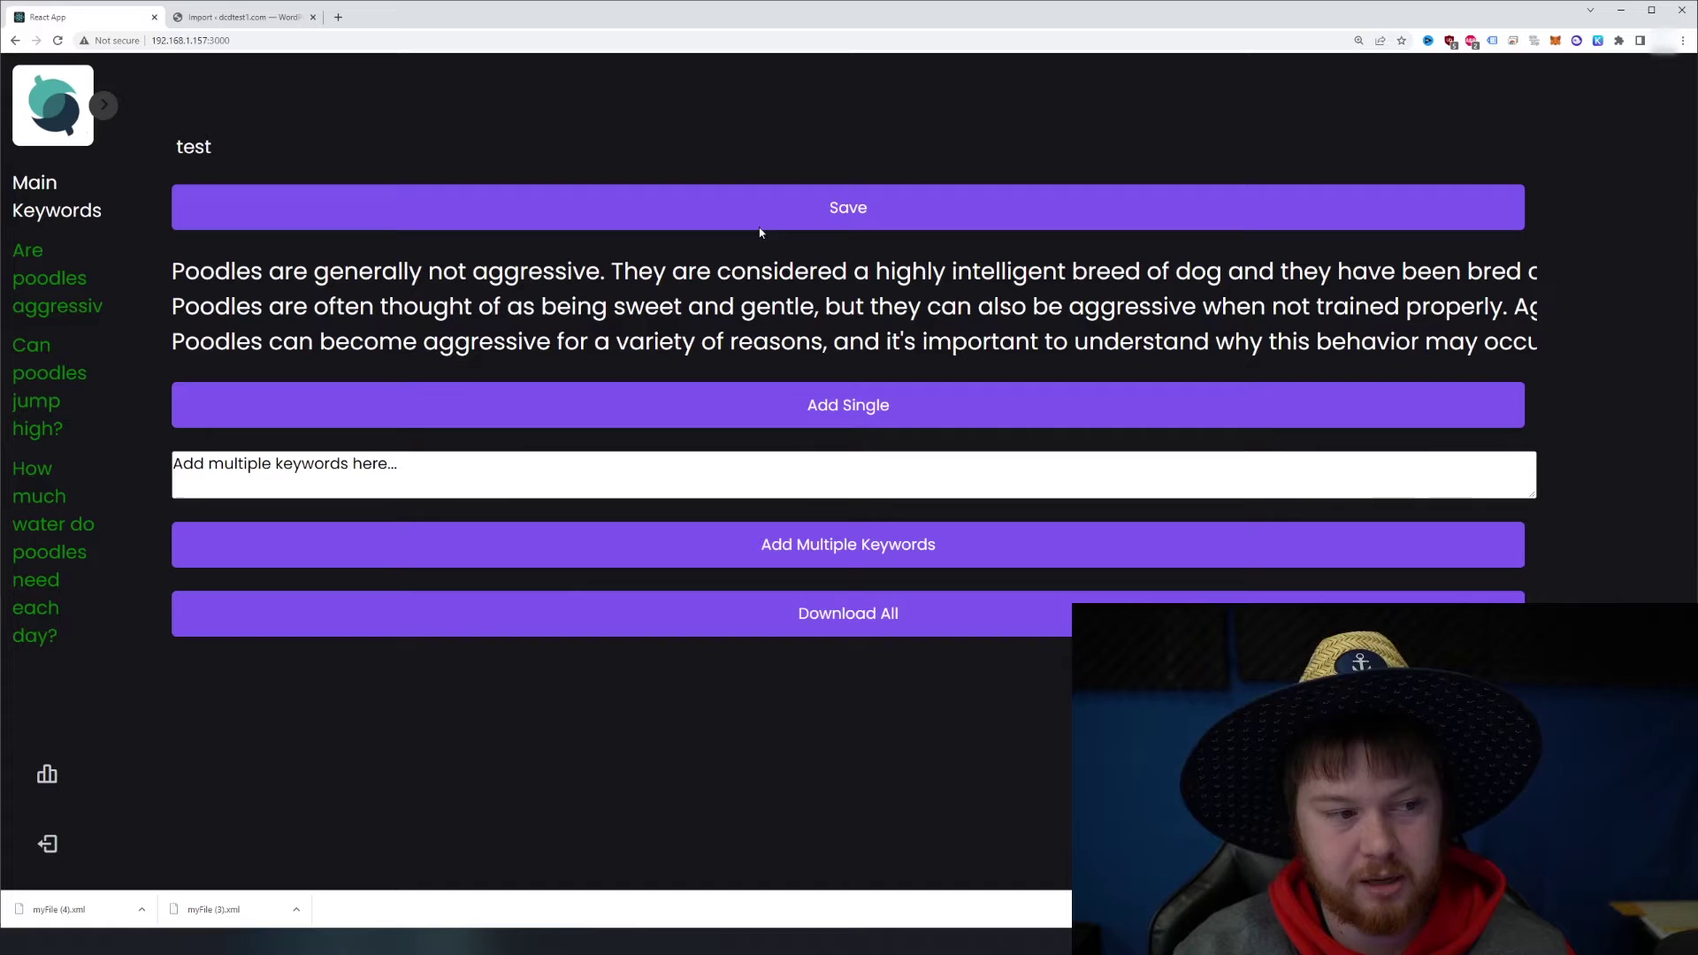
click(241, 14)
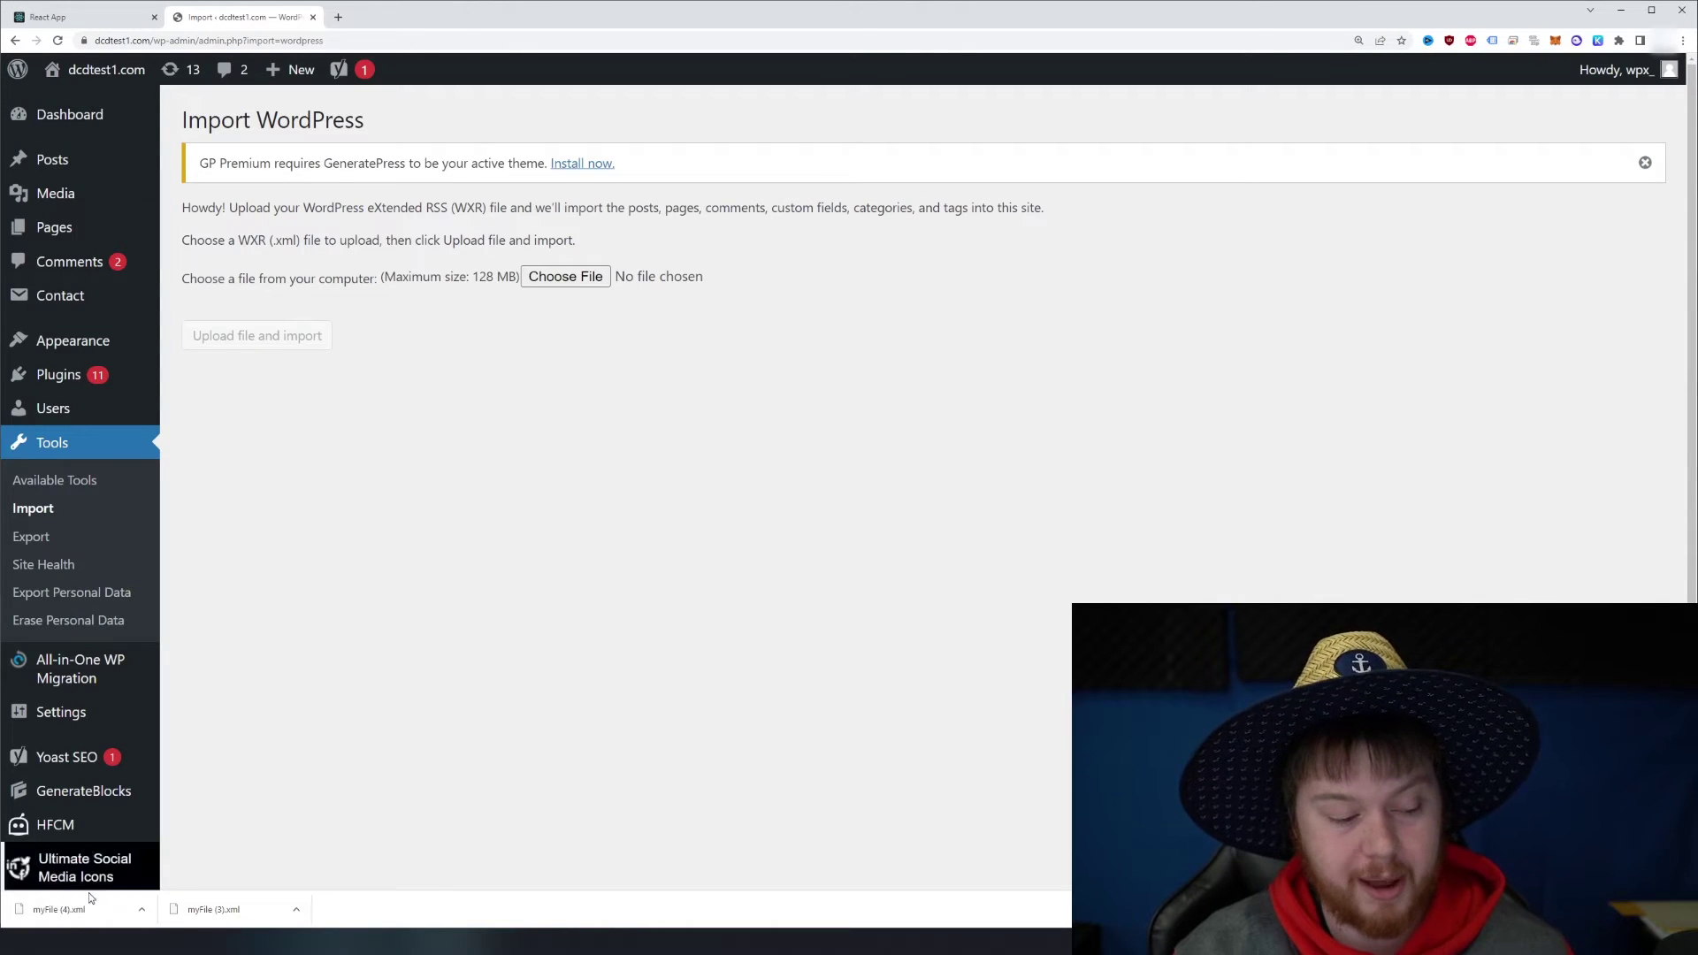
drag(81, 922, 588, 277)
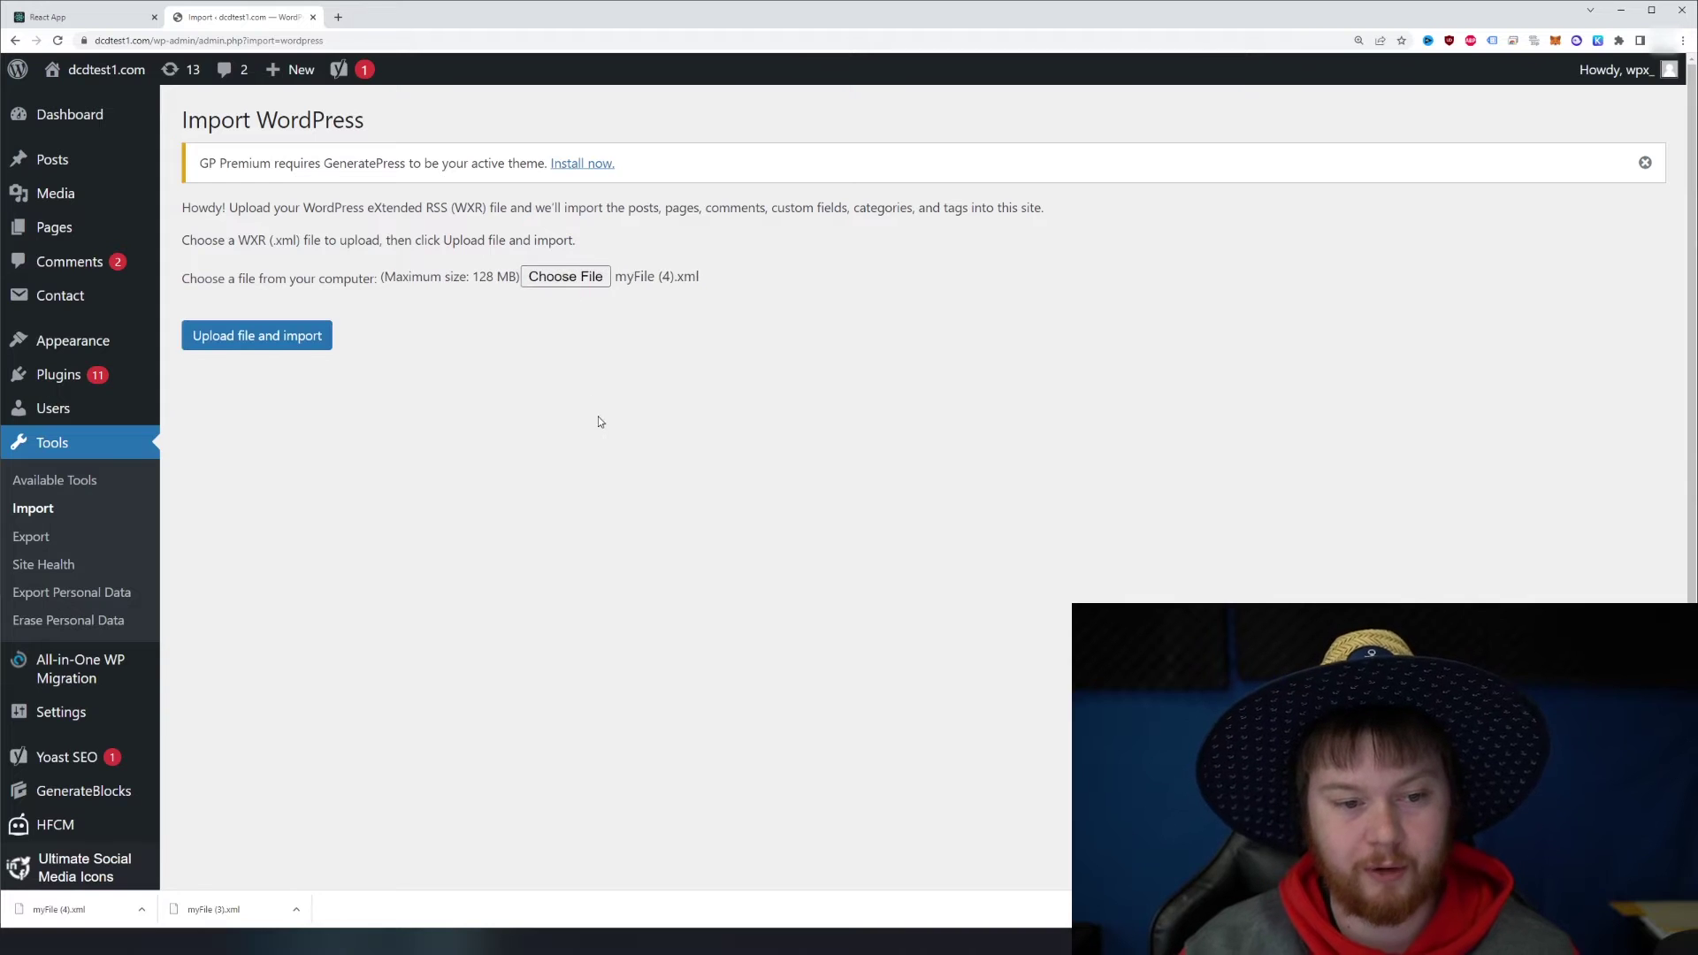
click(230, 337)
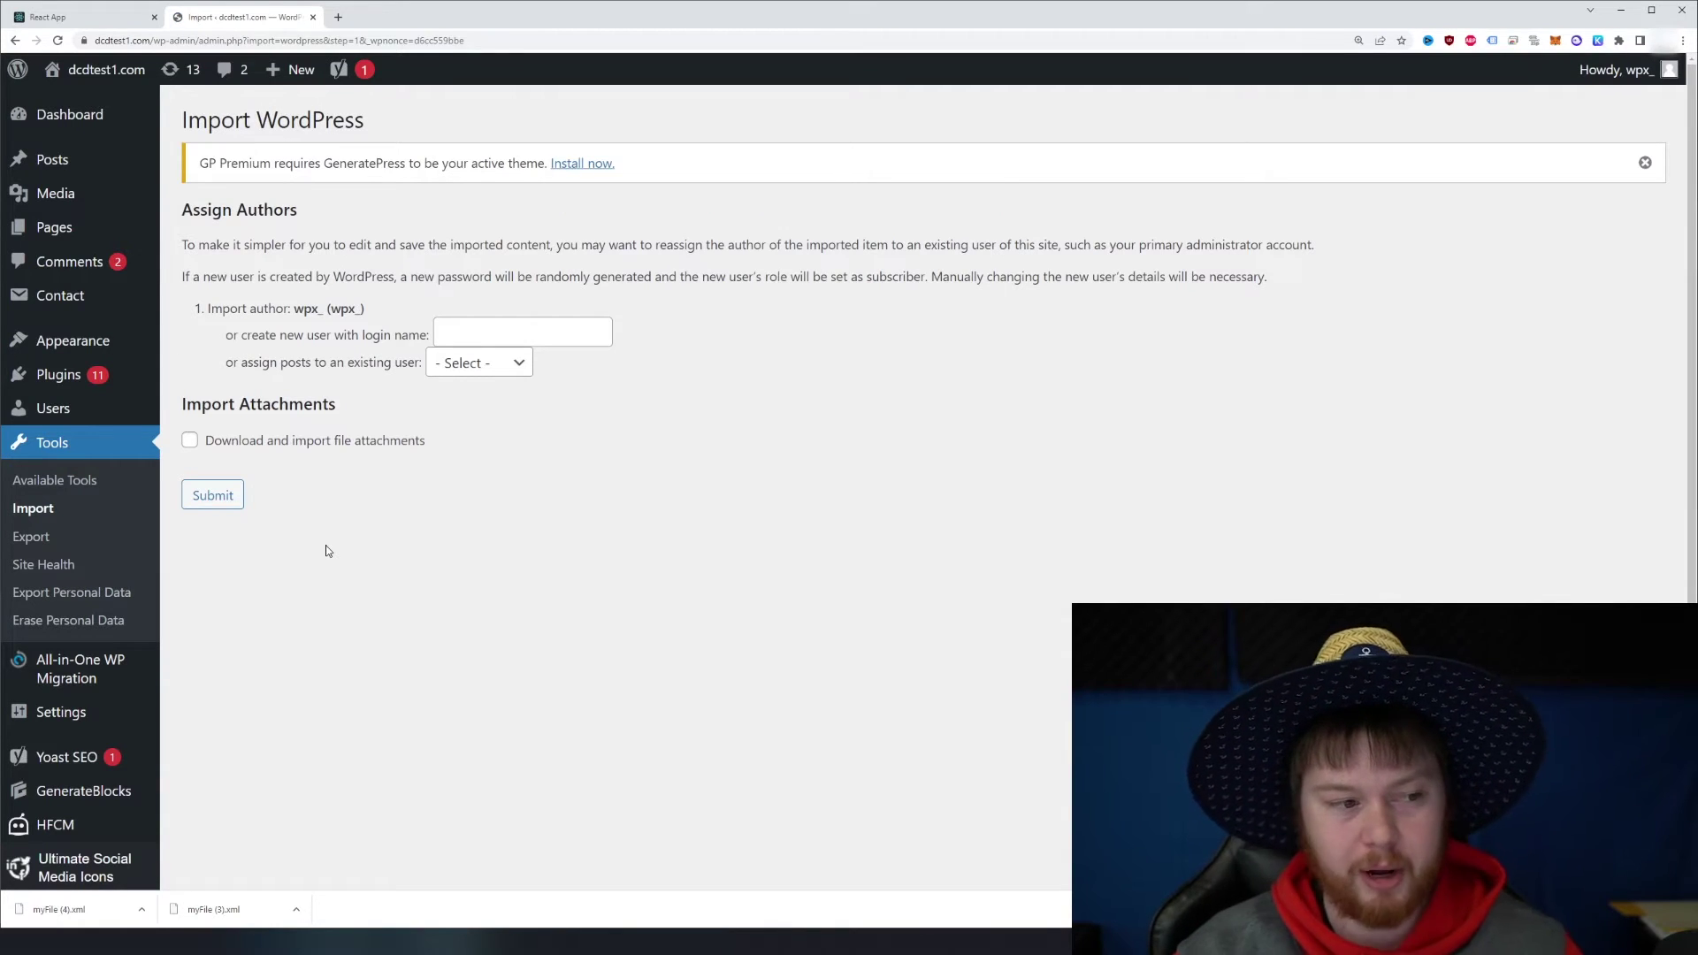
Step: Assign the imported posts to the existing site user and submit the import
click(474, 368)
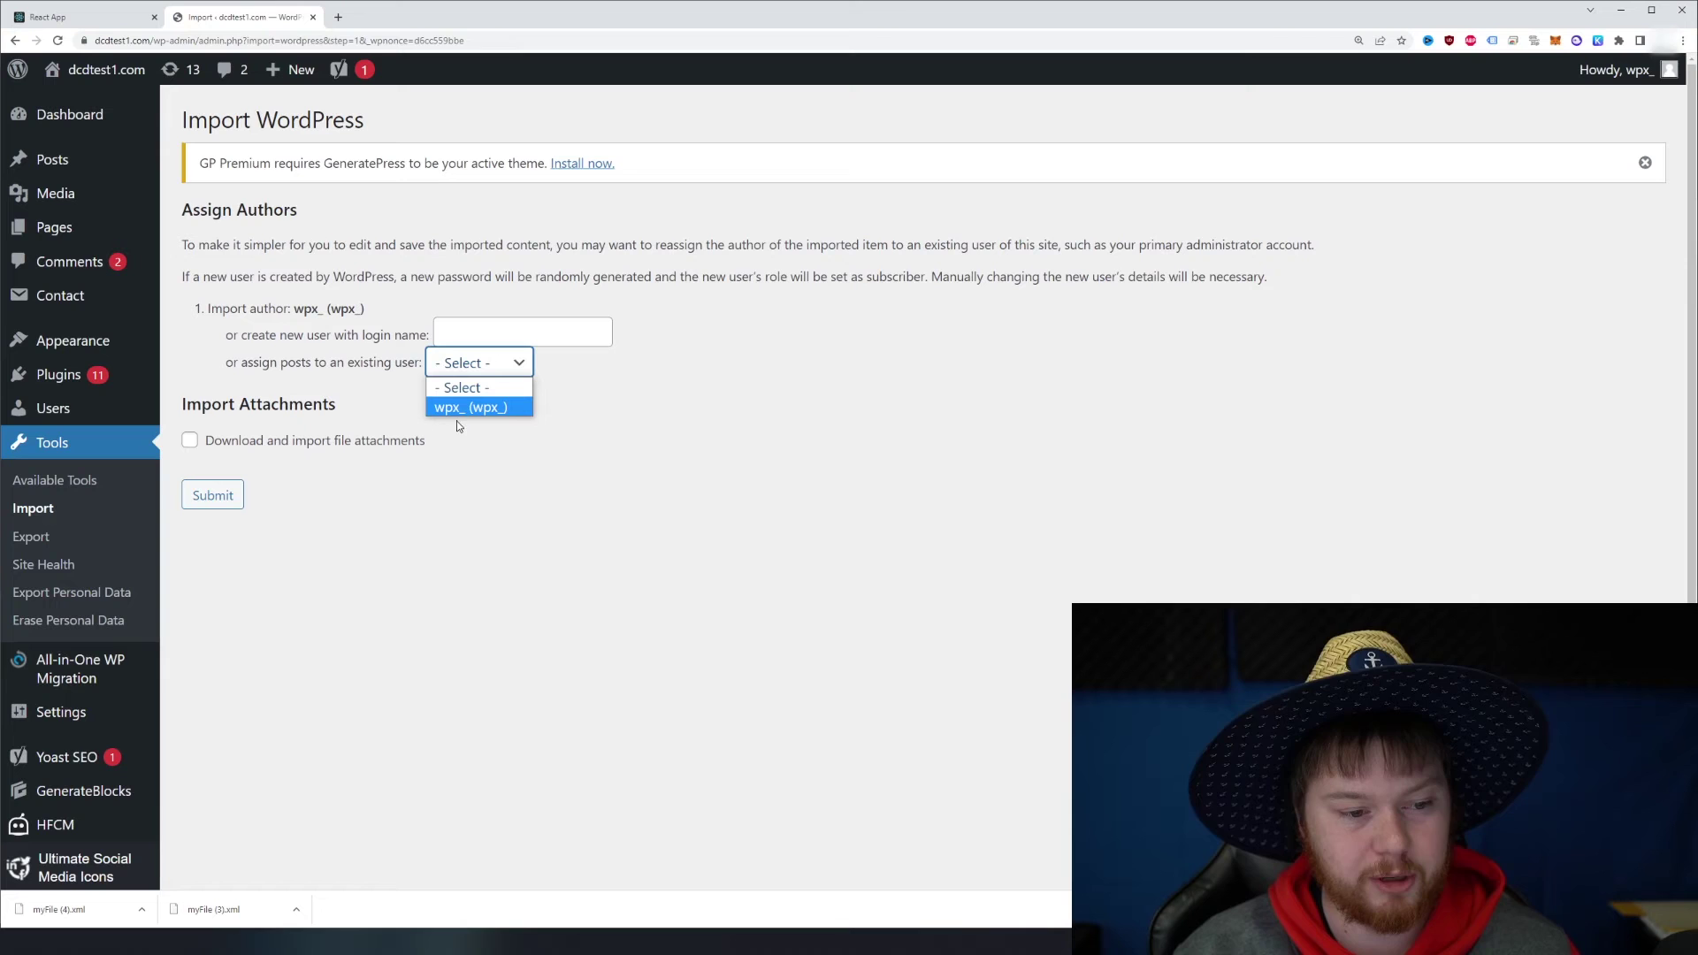
click(465, 408)
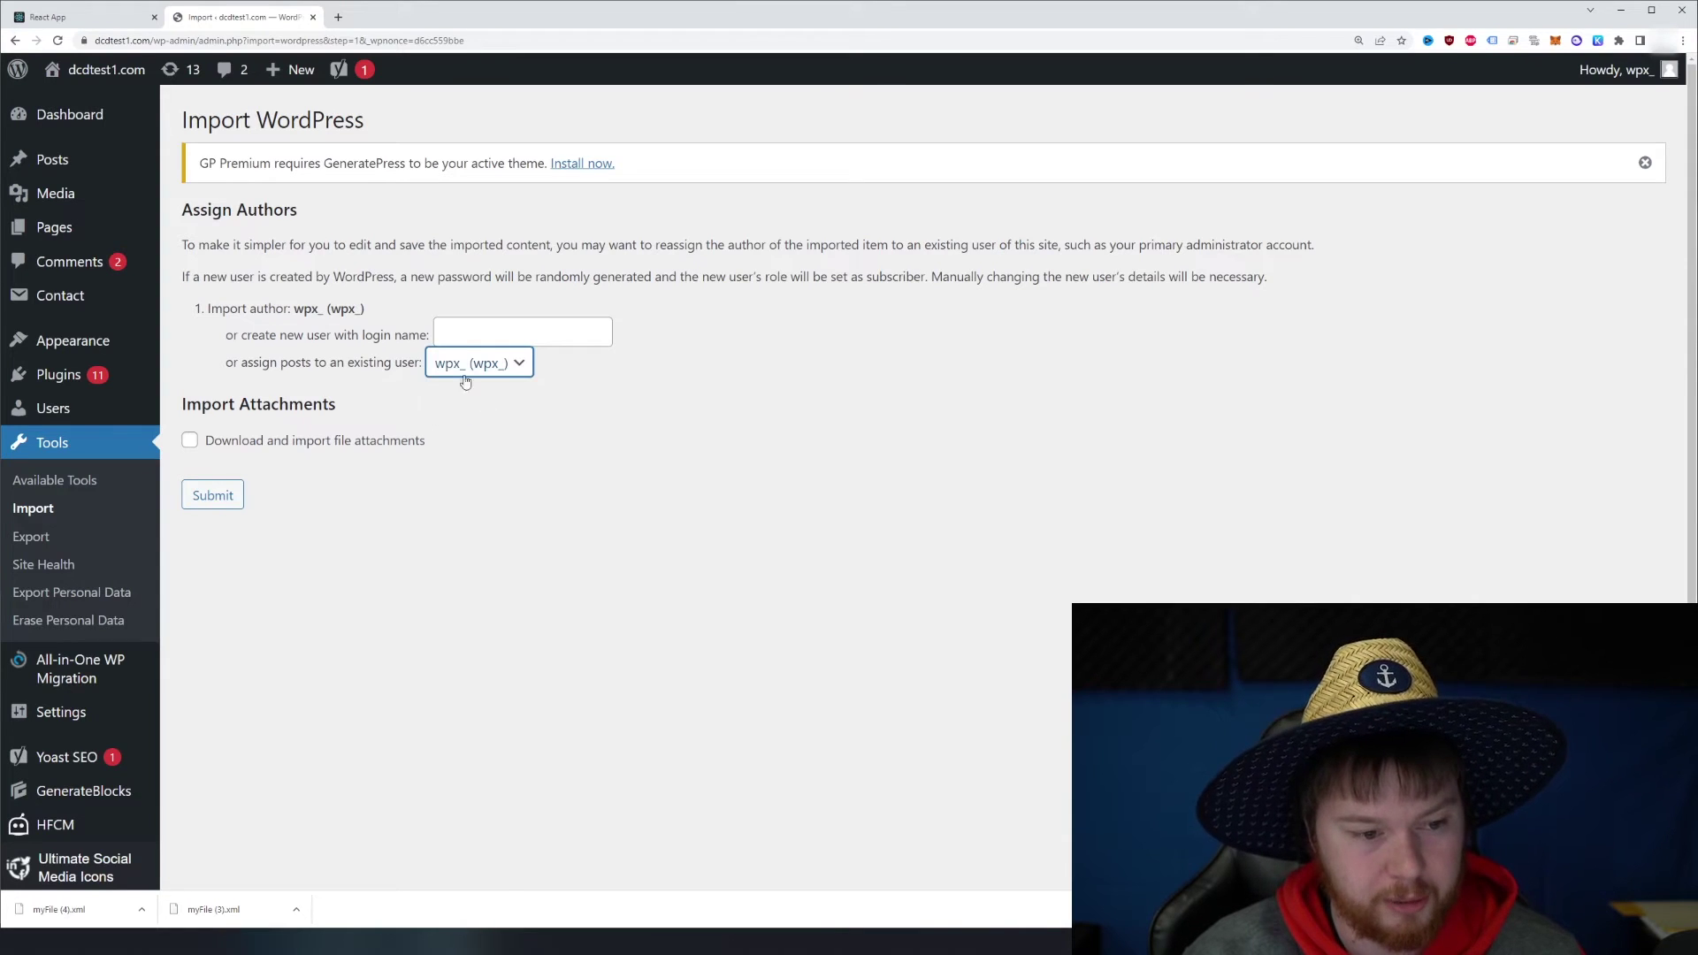
click(216, 496)
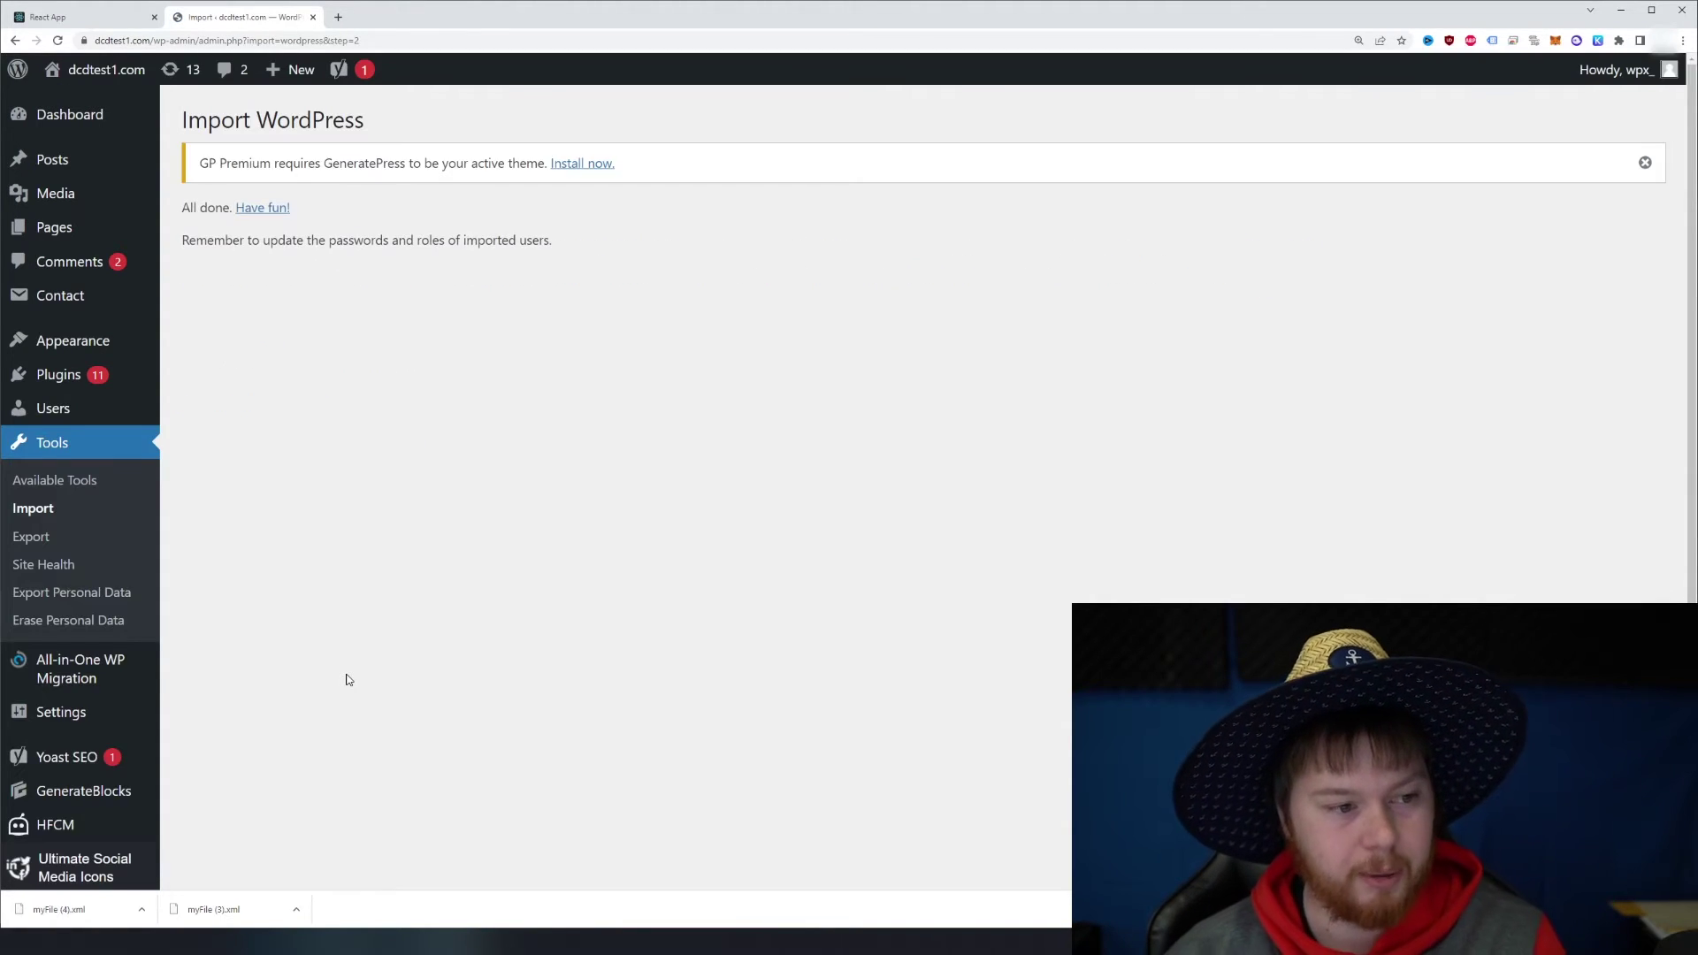
Step: Open the 'Are poodles aggressive?' post from All Posts in a new tab
mouse_move(50, 159)
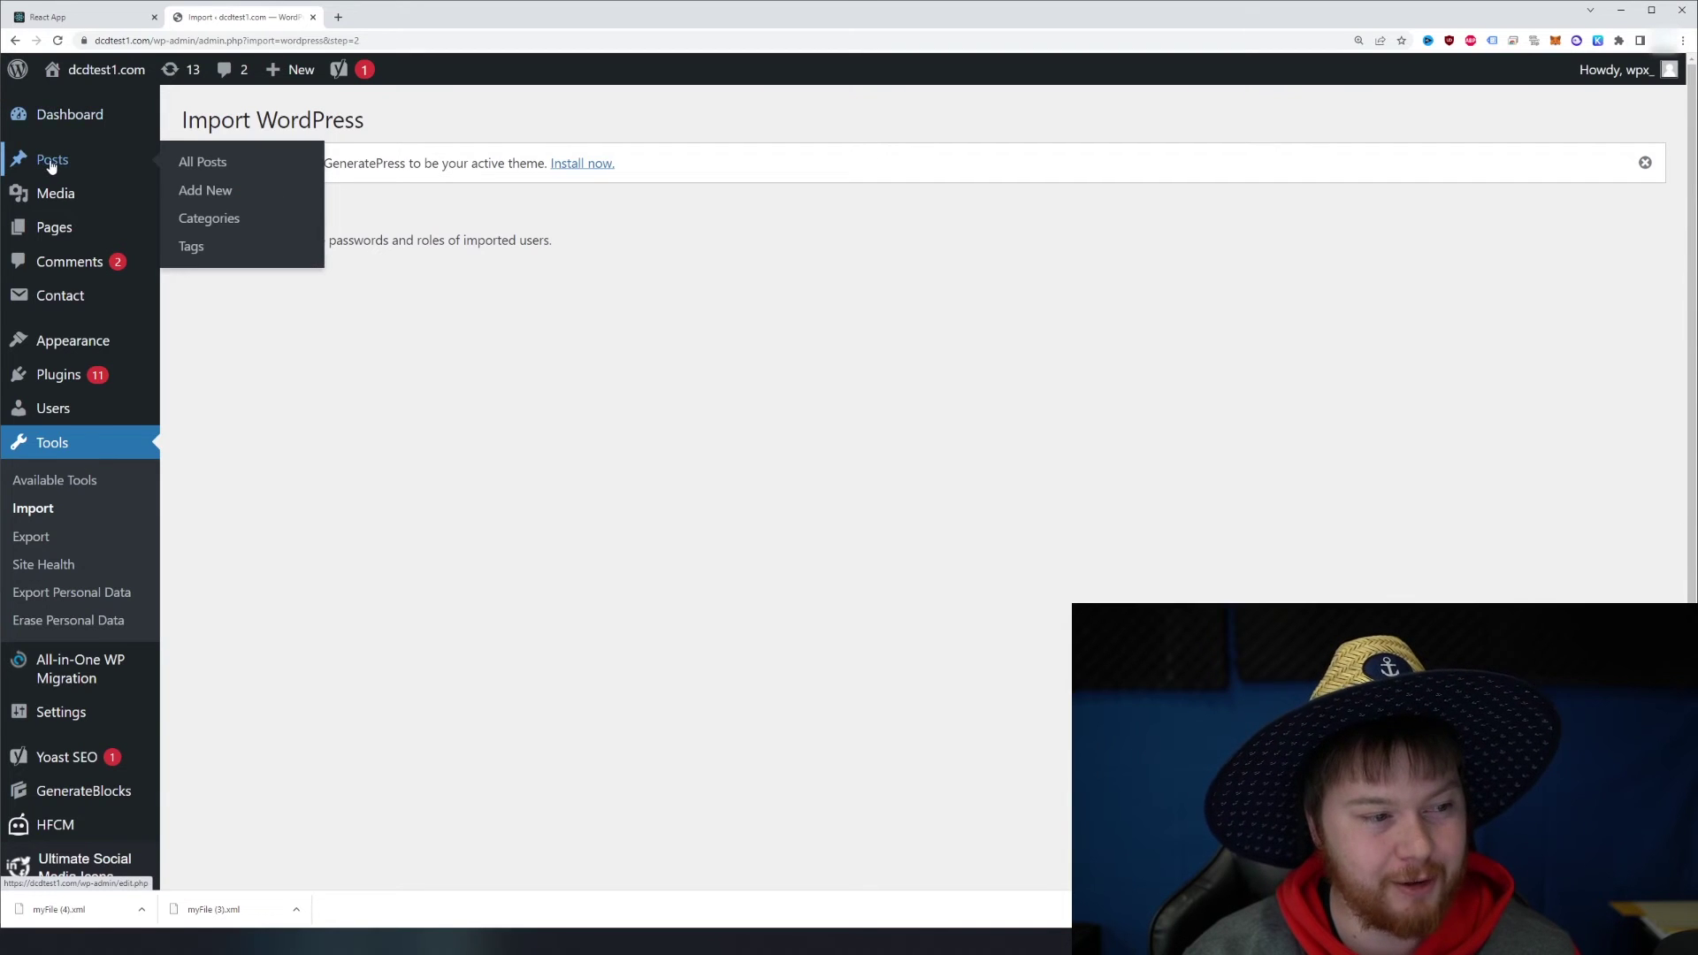
click(196, 165)
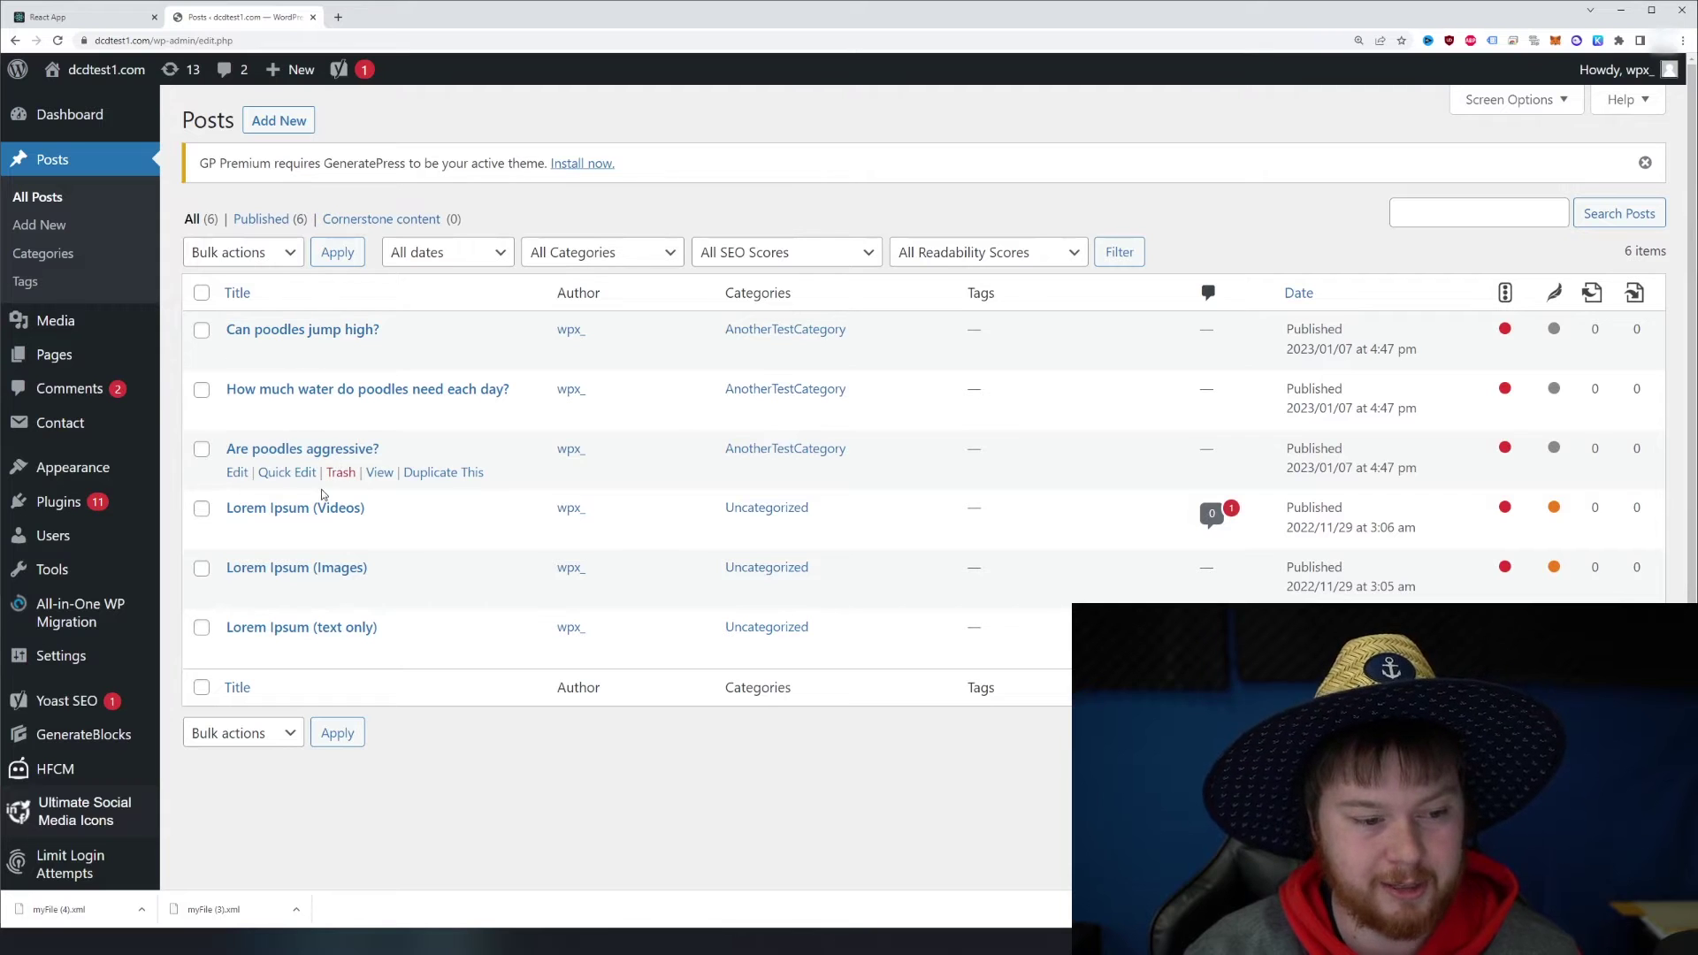
middle_click(379, 472)
click(420, 20)
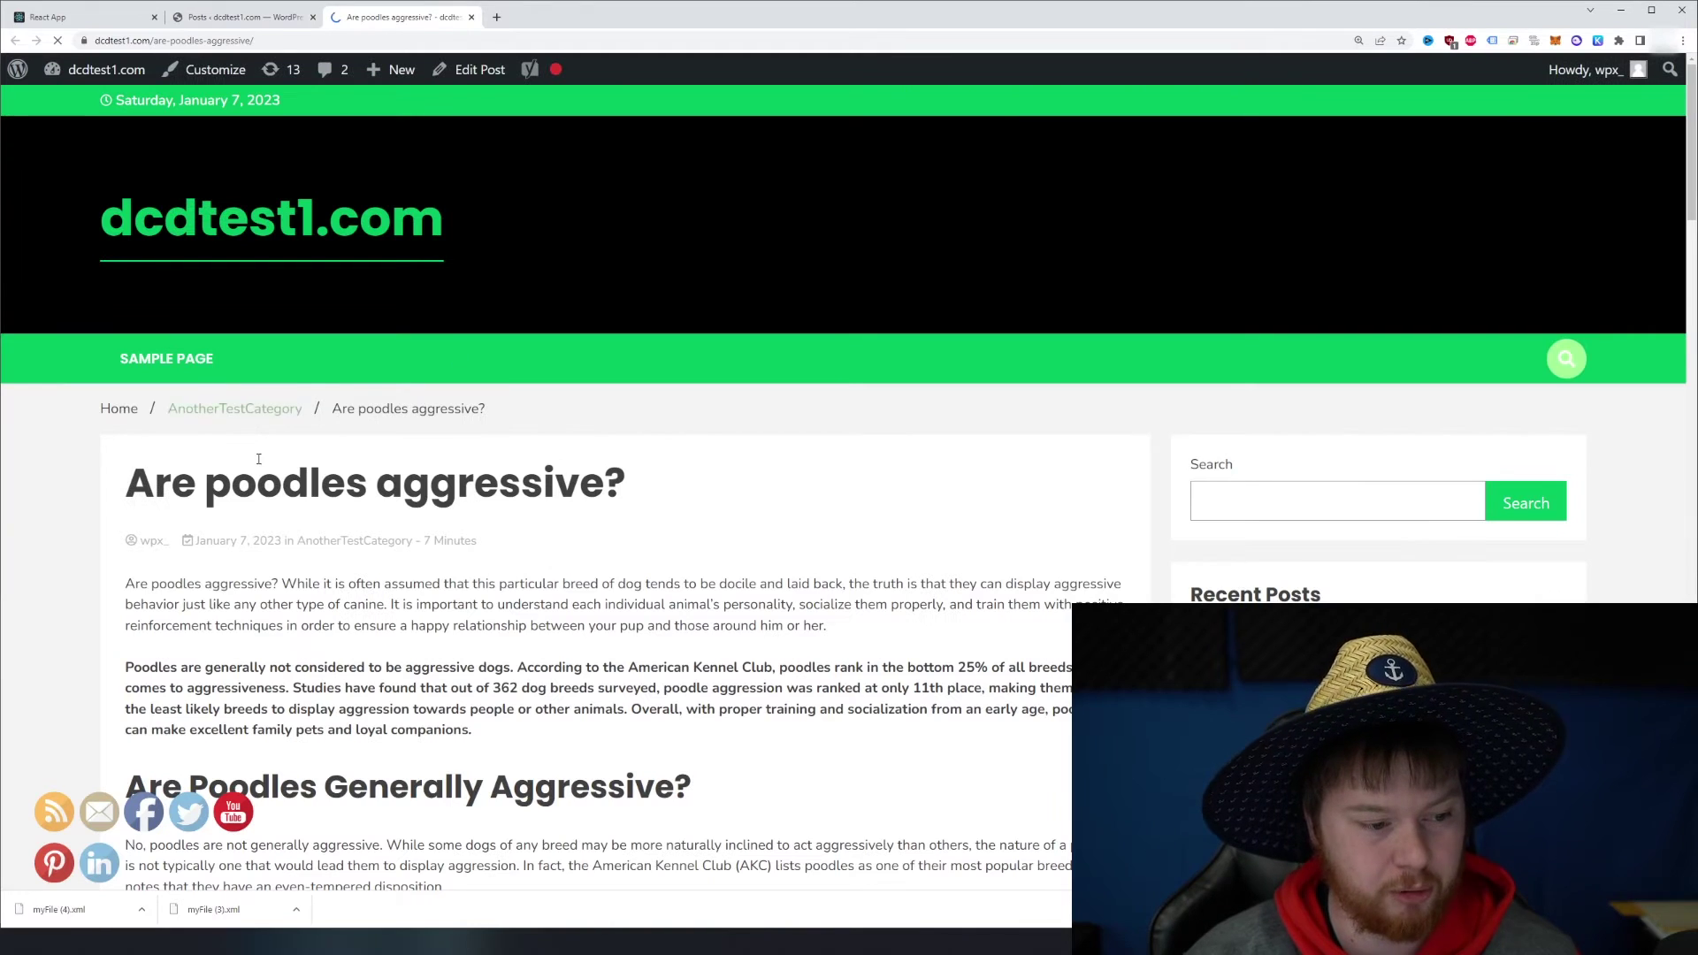
Step: Scroll through the post's headings, YouTube video and Related Posts, then back to the title
scroll(265, 344, down, 4)
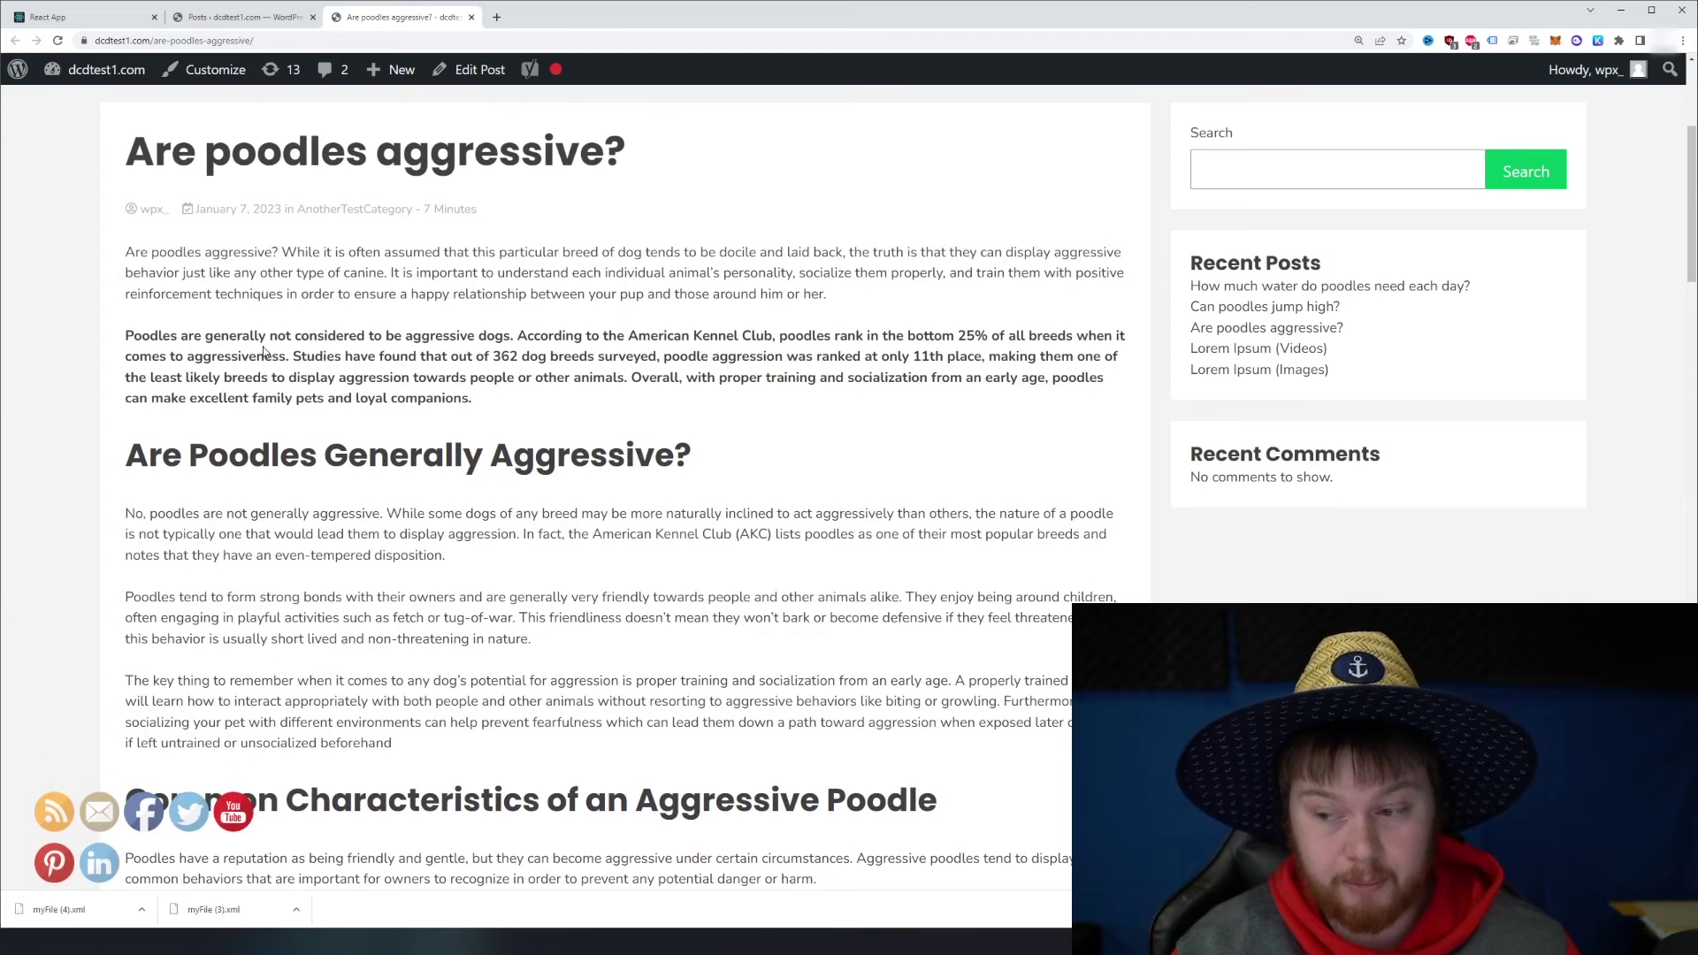
scroll(263, 351, down, 2)
scroll(165, 254, up, 1)
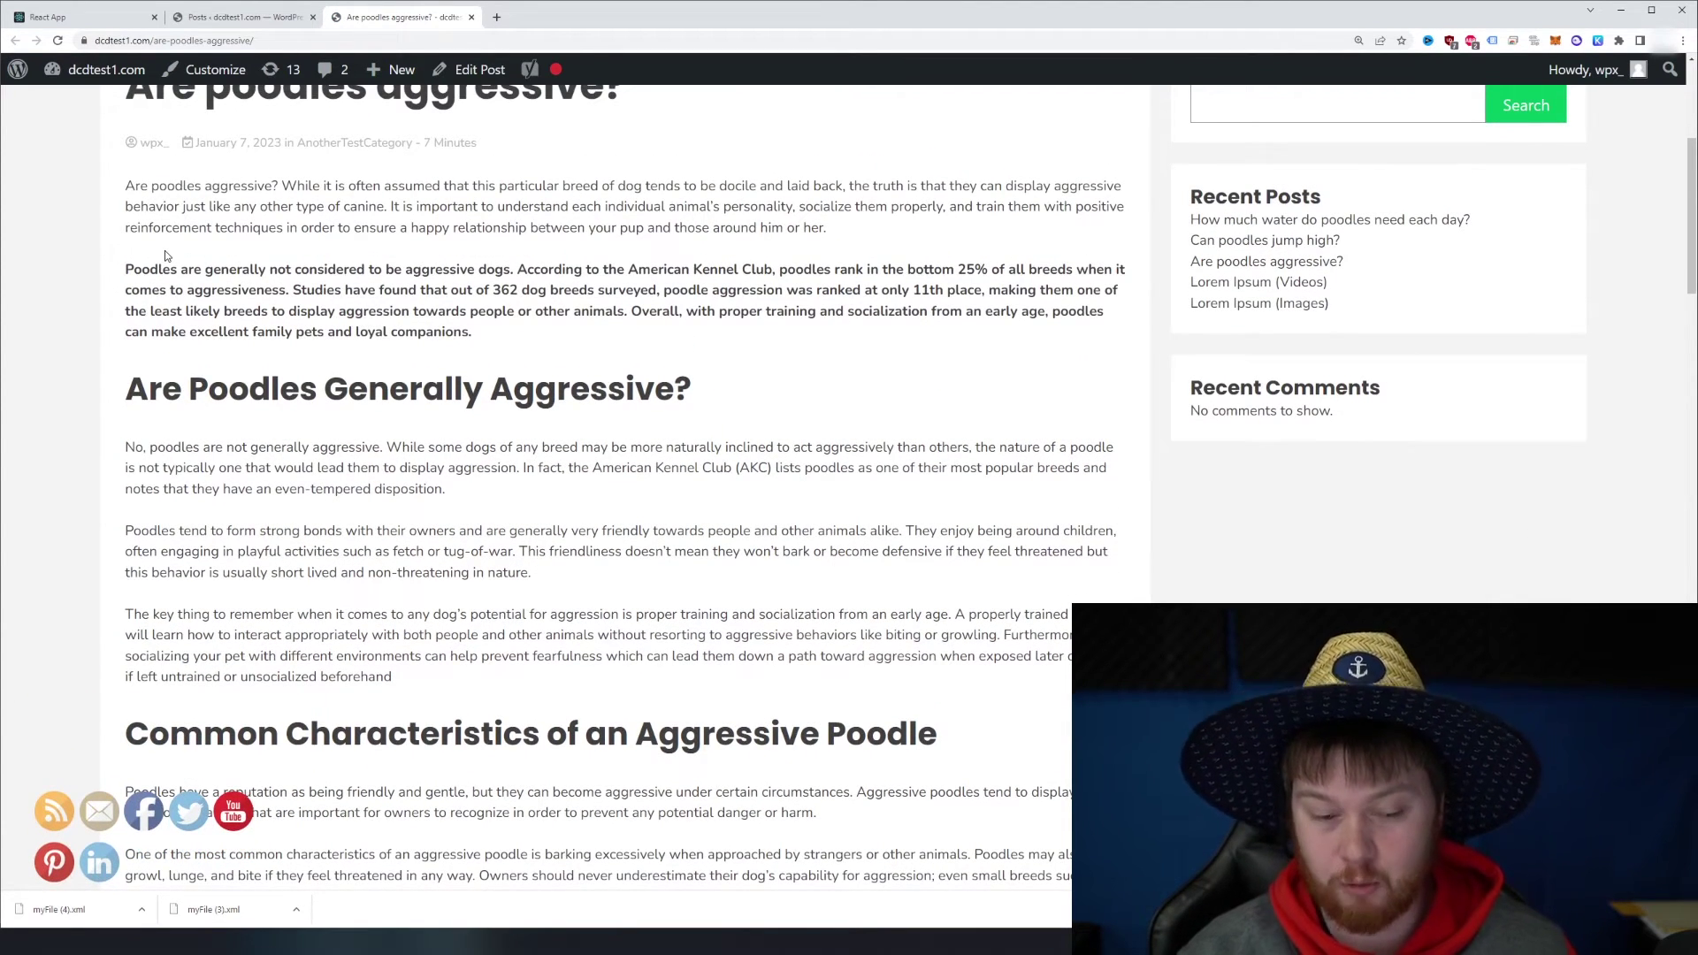
scroll(241, 310, down, 11)
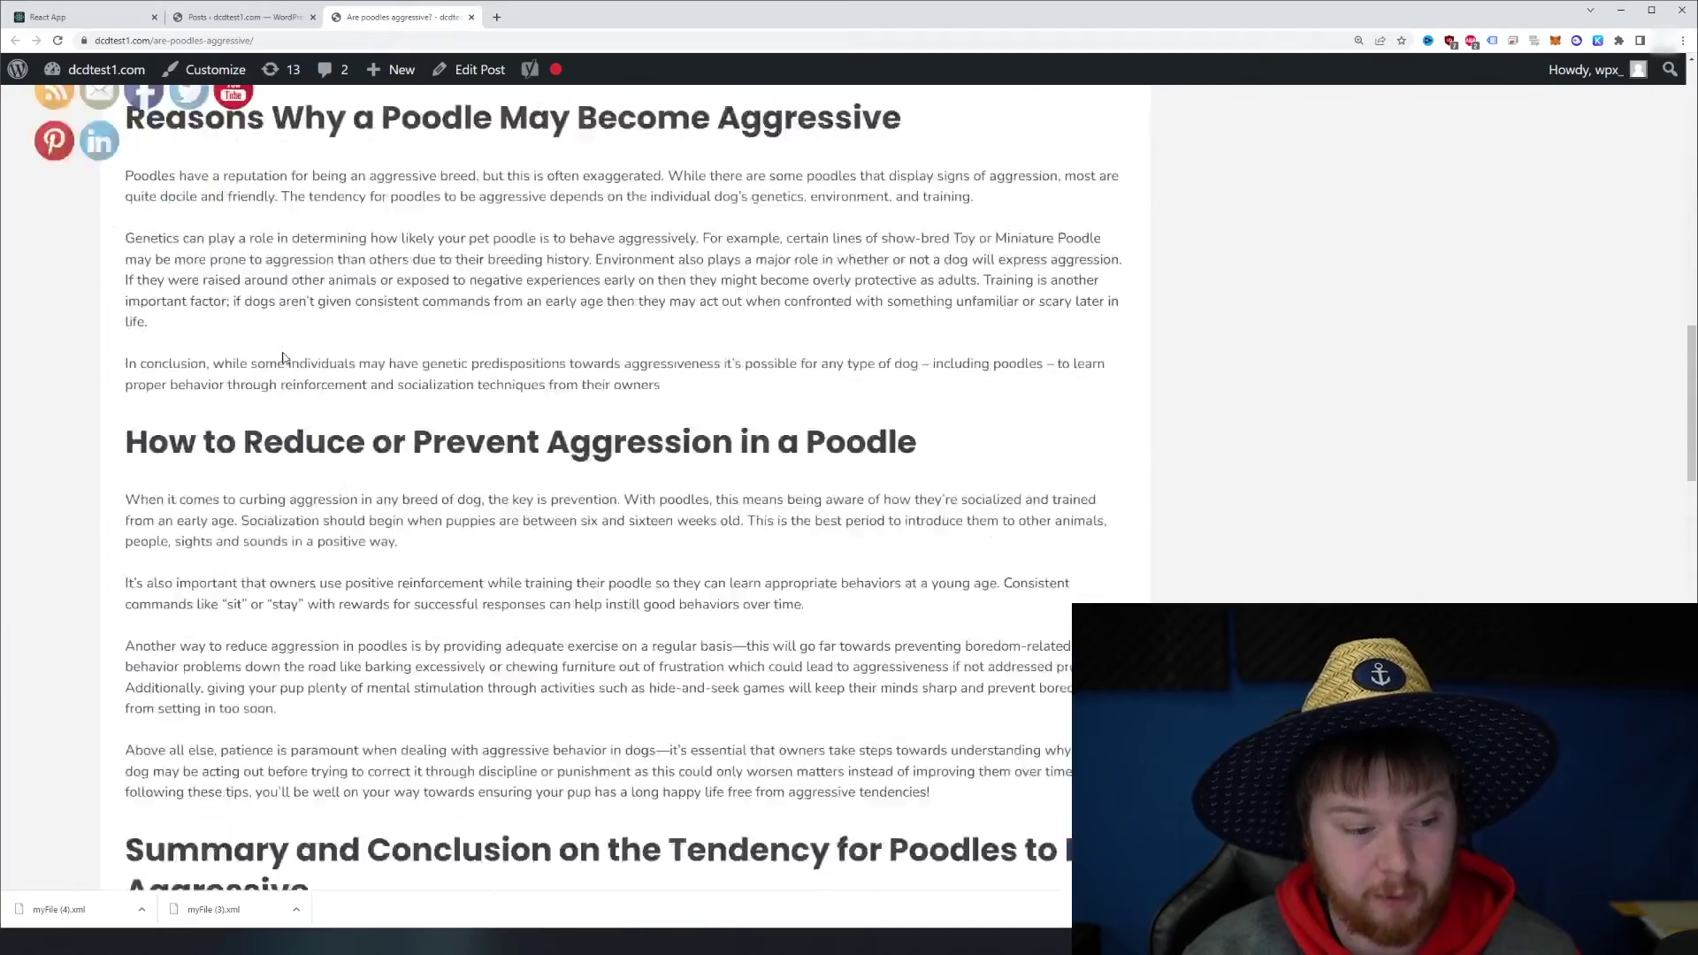
scroll(283, 358, down, 10)
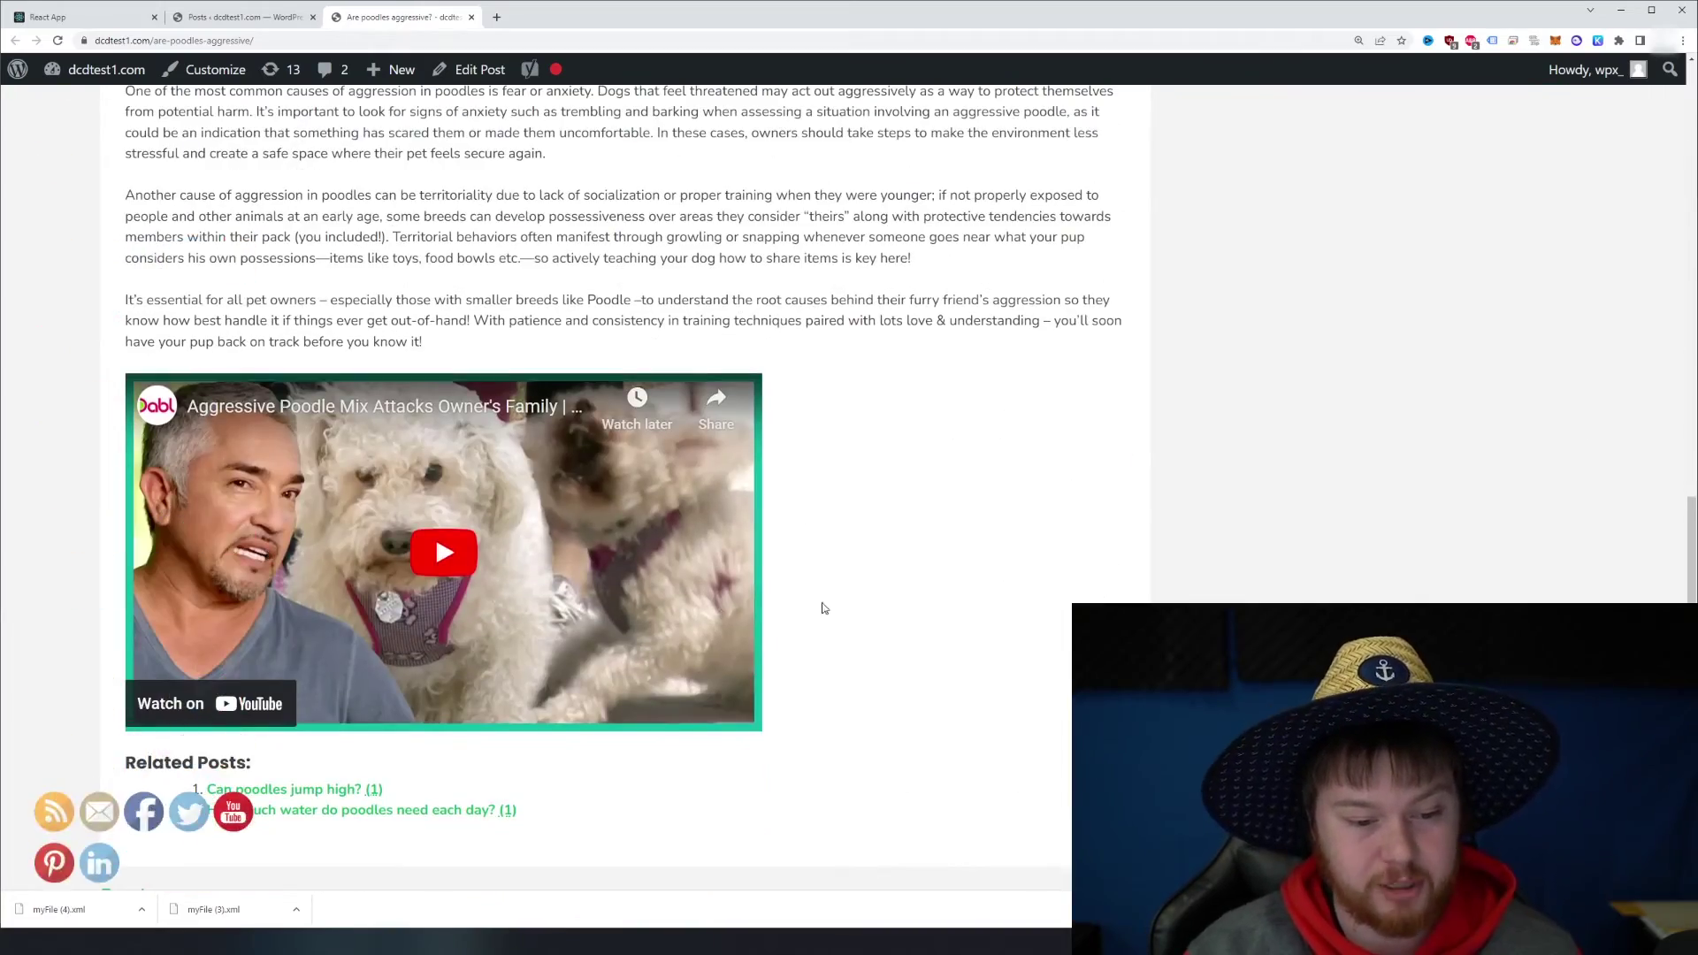
scroll(822, 608, up, 20)
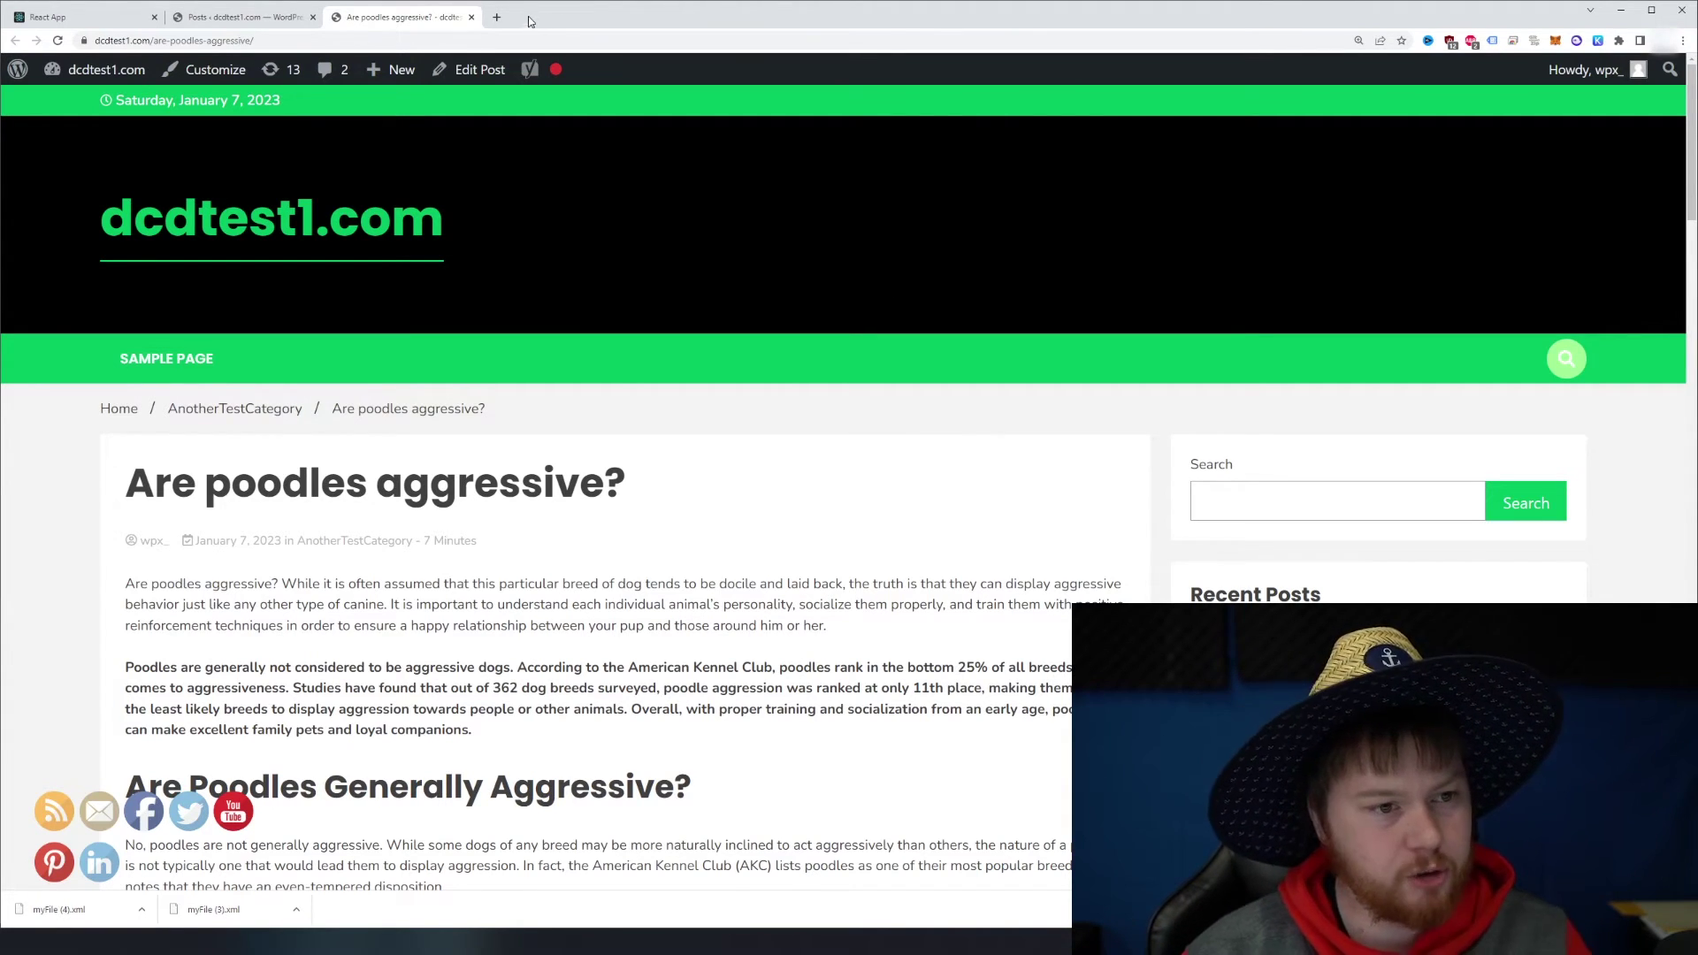
Step: Select the whole post text and check its length with Word Counter Plus
click(496, 17)
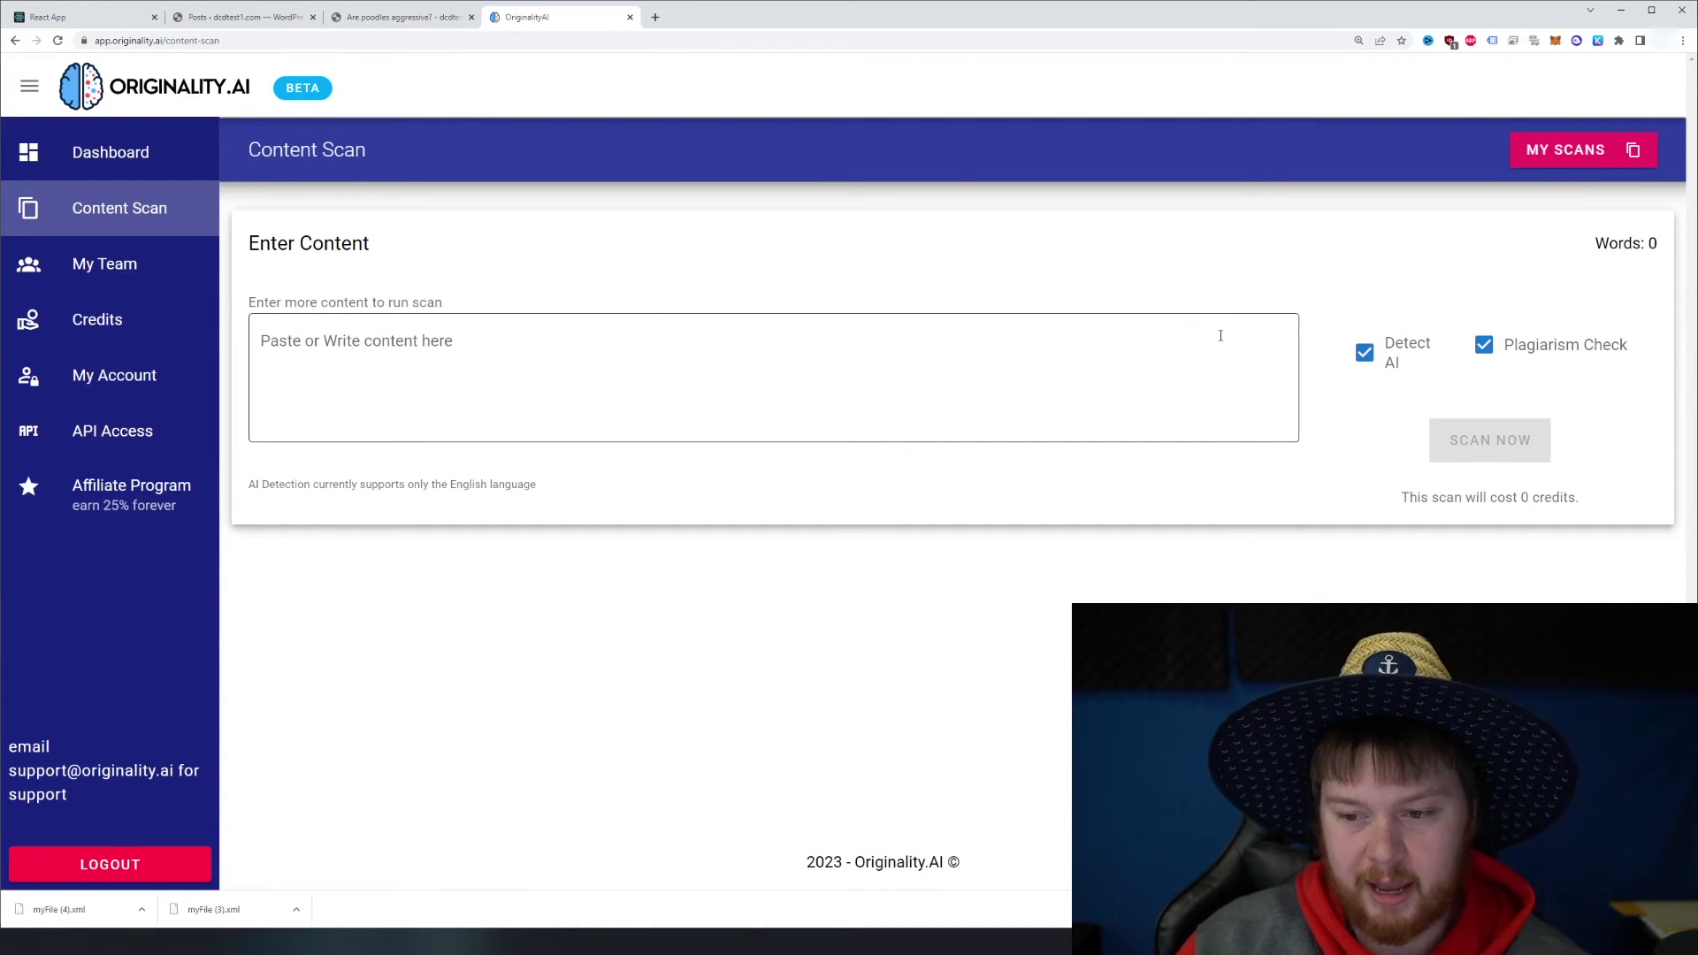
click(360, 17)
scroll(398, 495, down, 3)
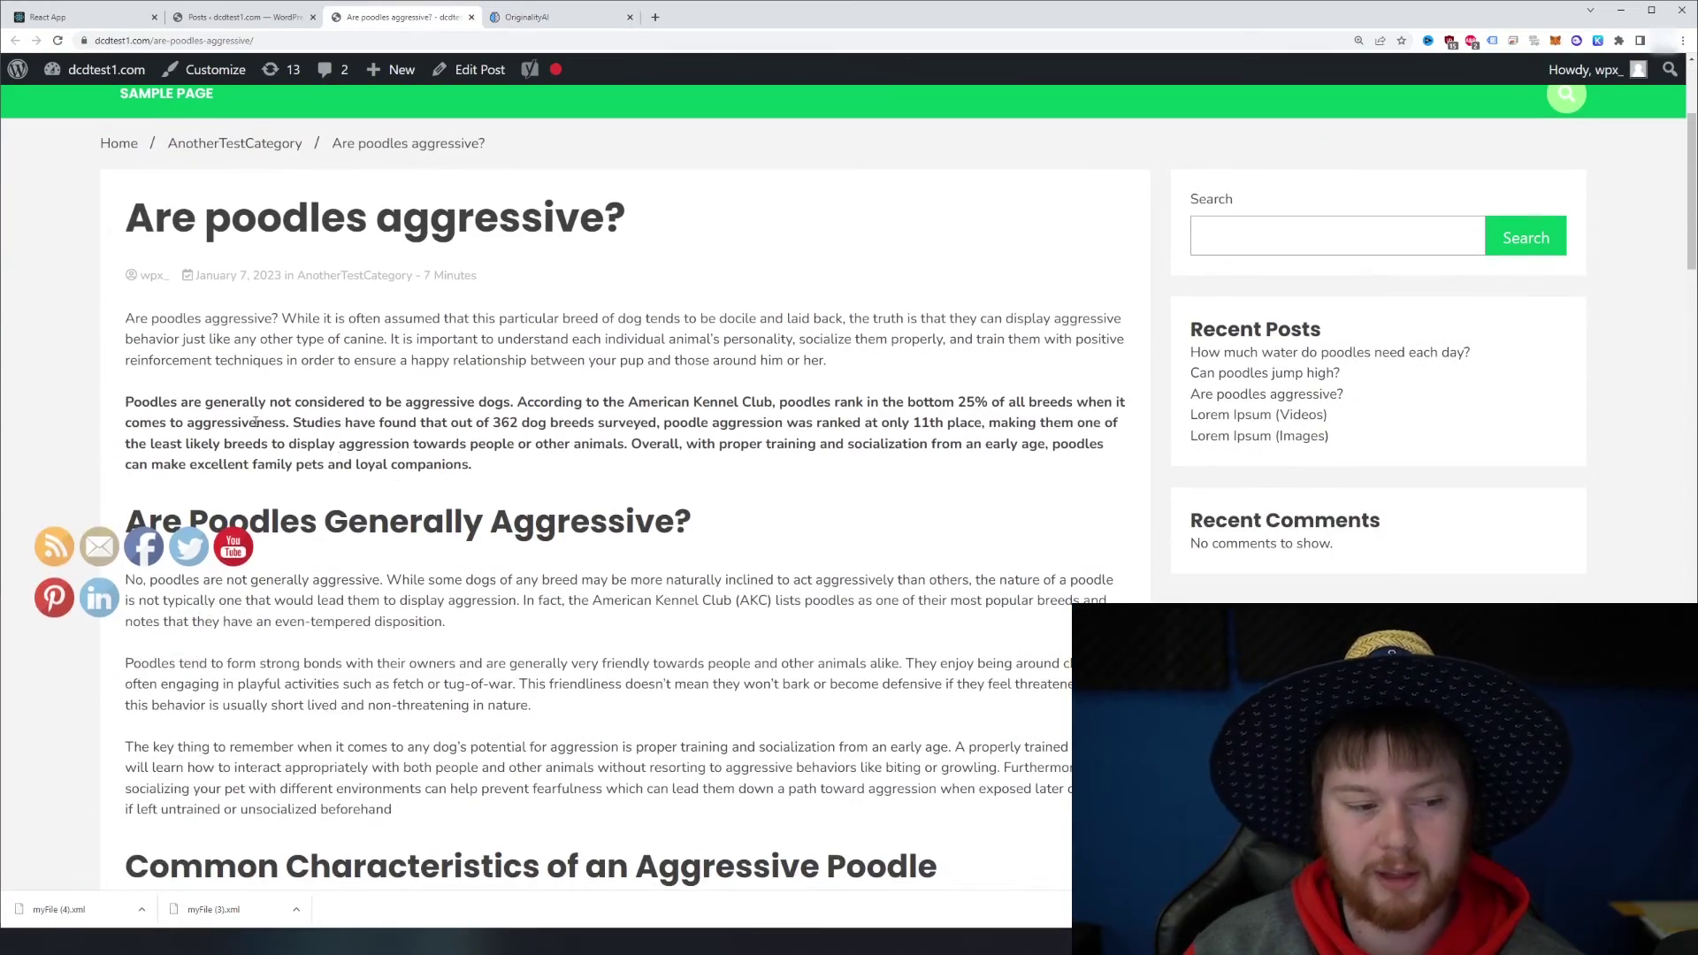
drag(125, 311, 821, 425)
scroll(177, 447, down, 20)
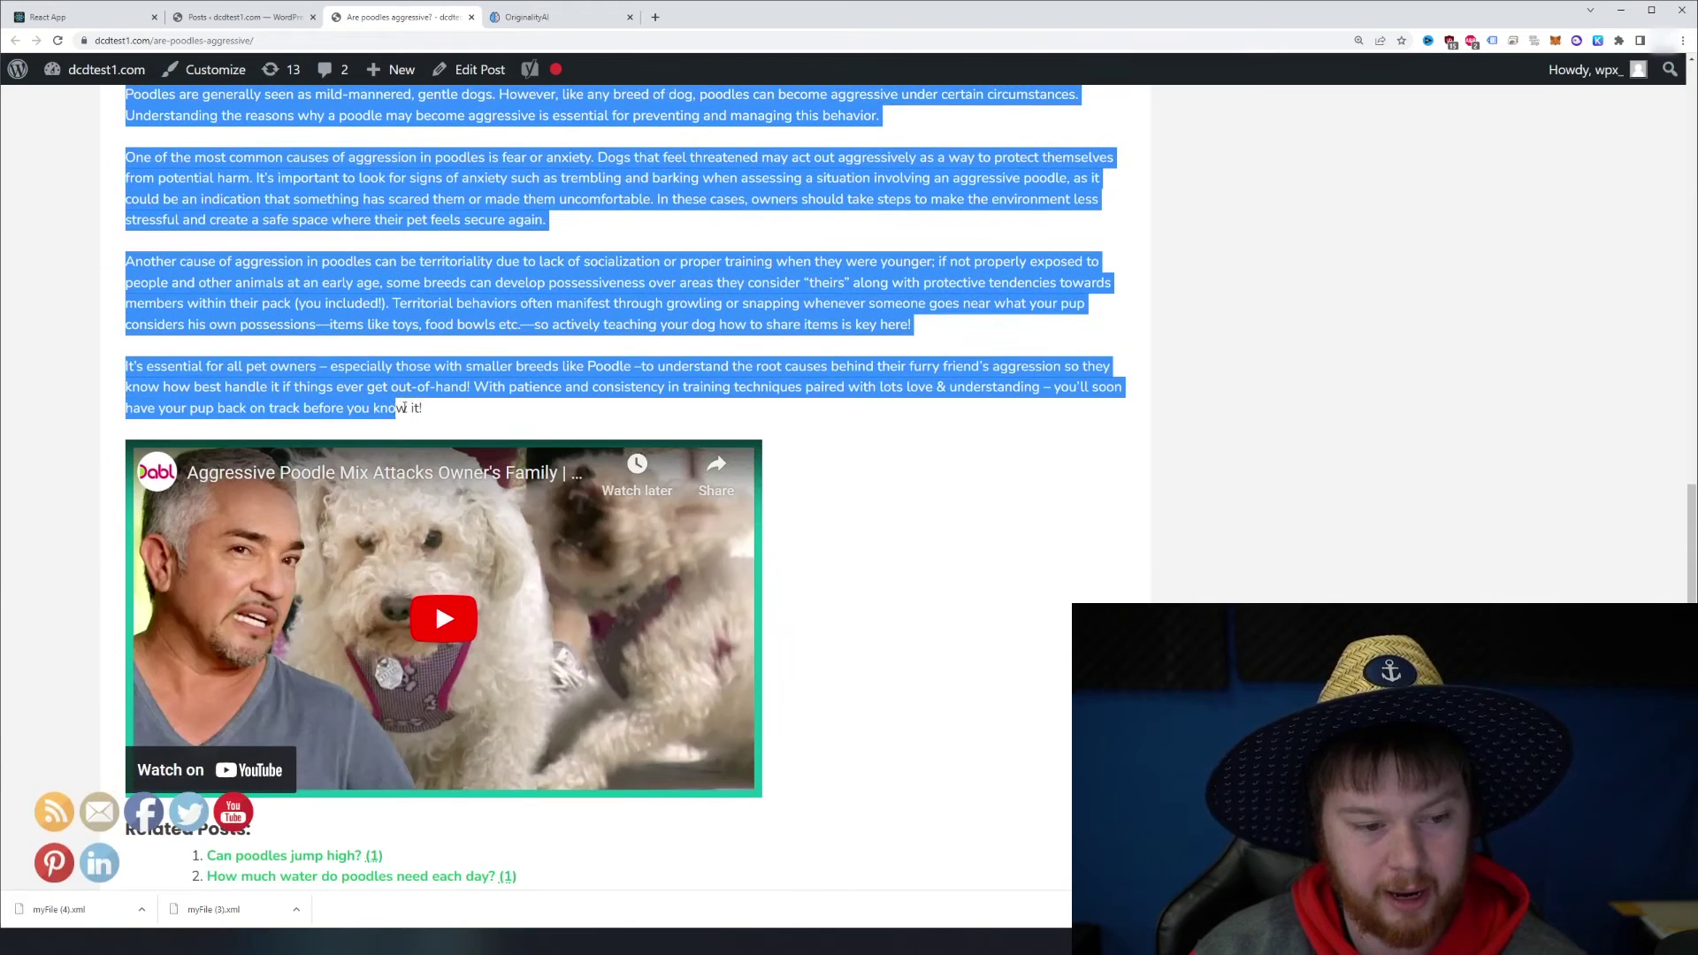
right_click(457, 361)
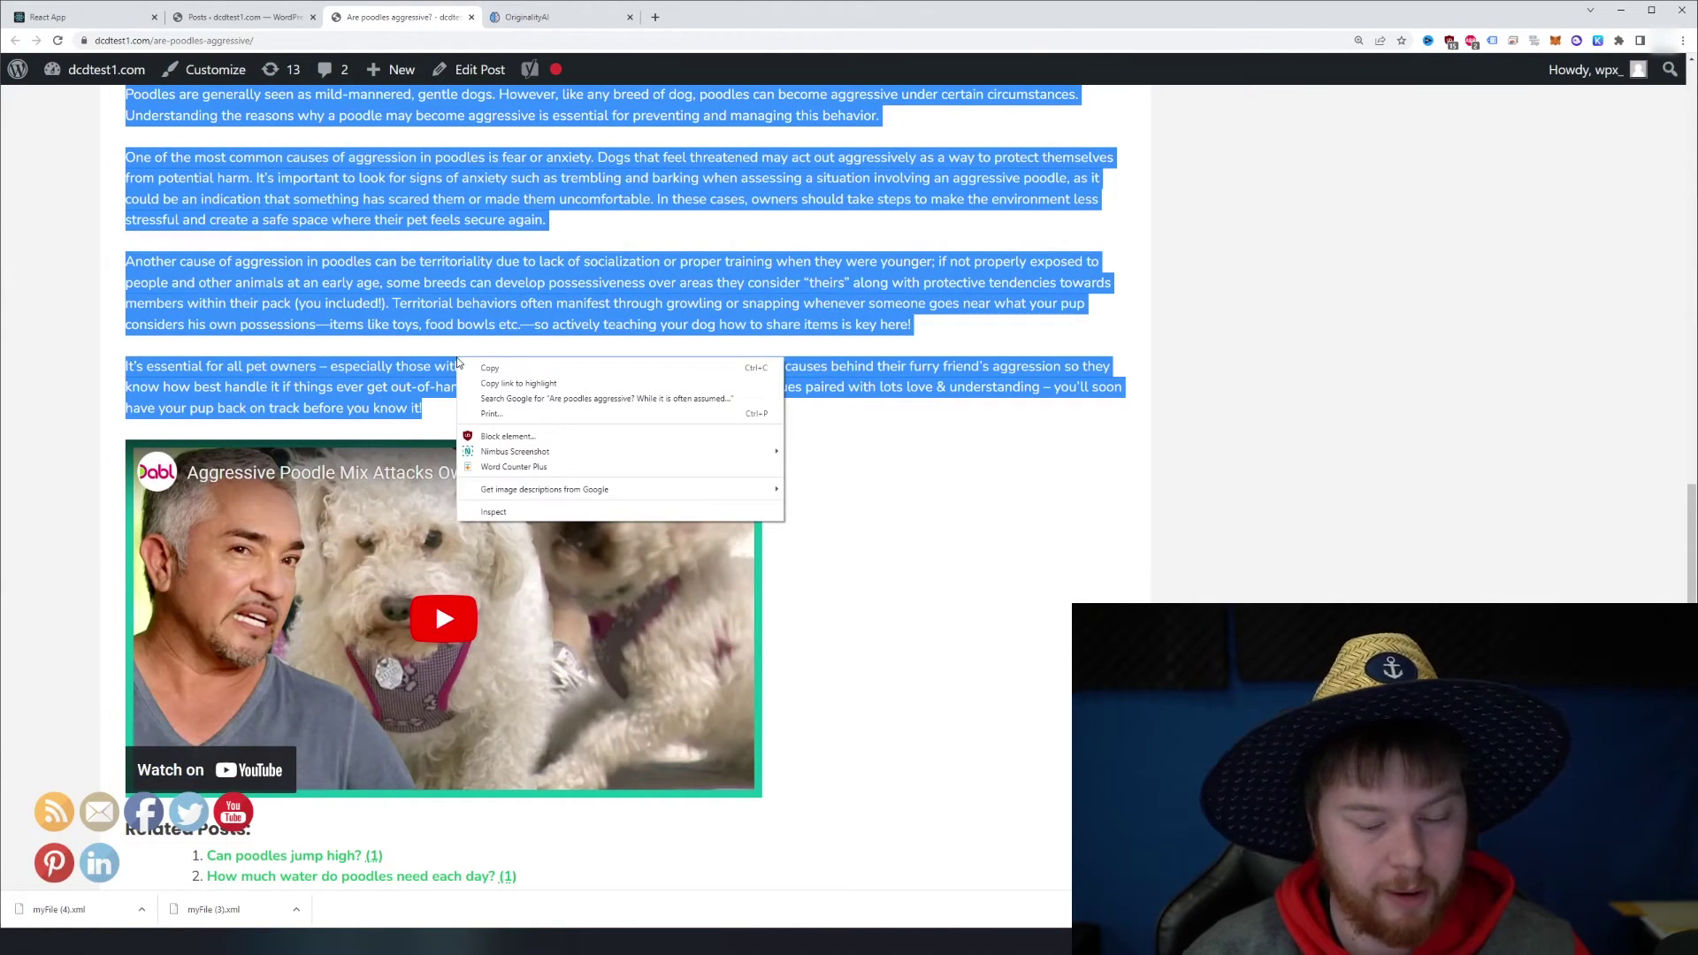
click(501, 475)
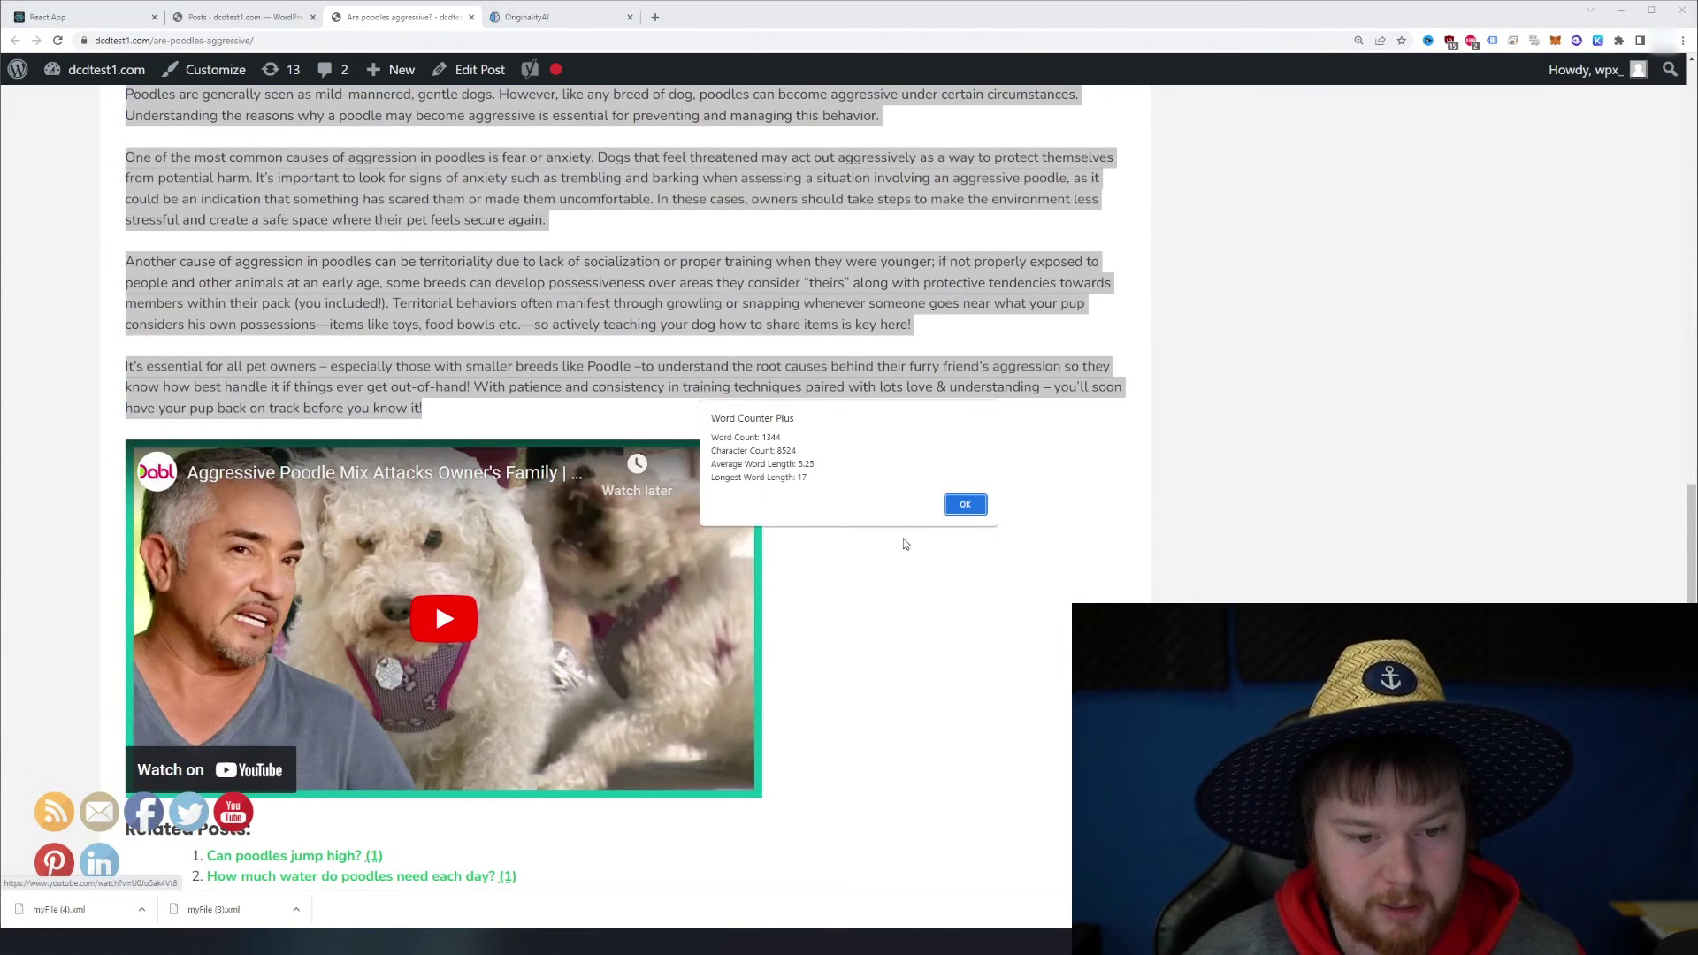
click(964, 505)
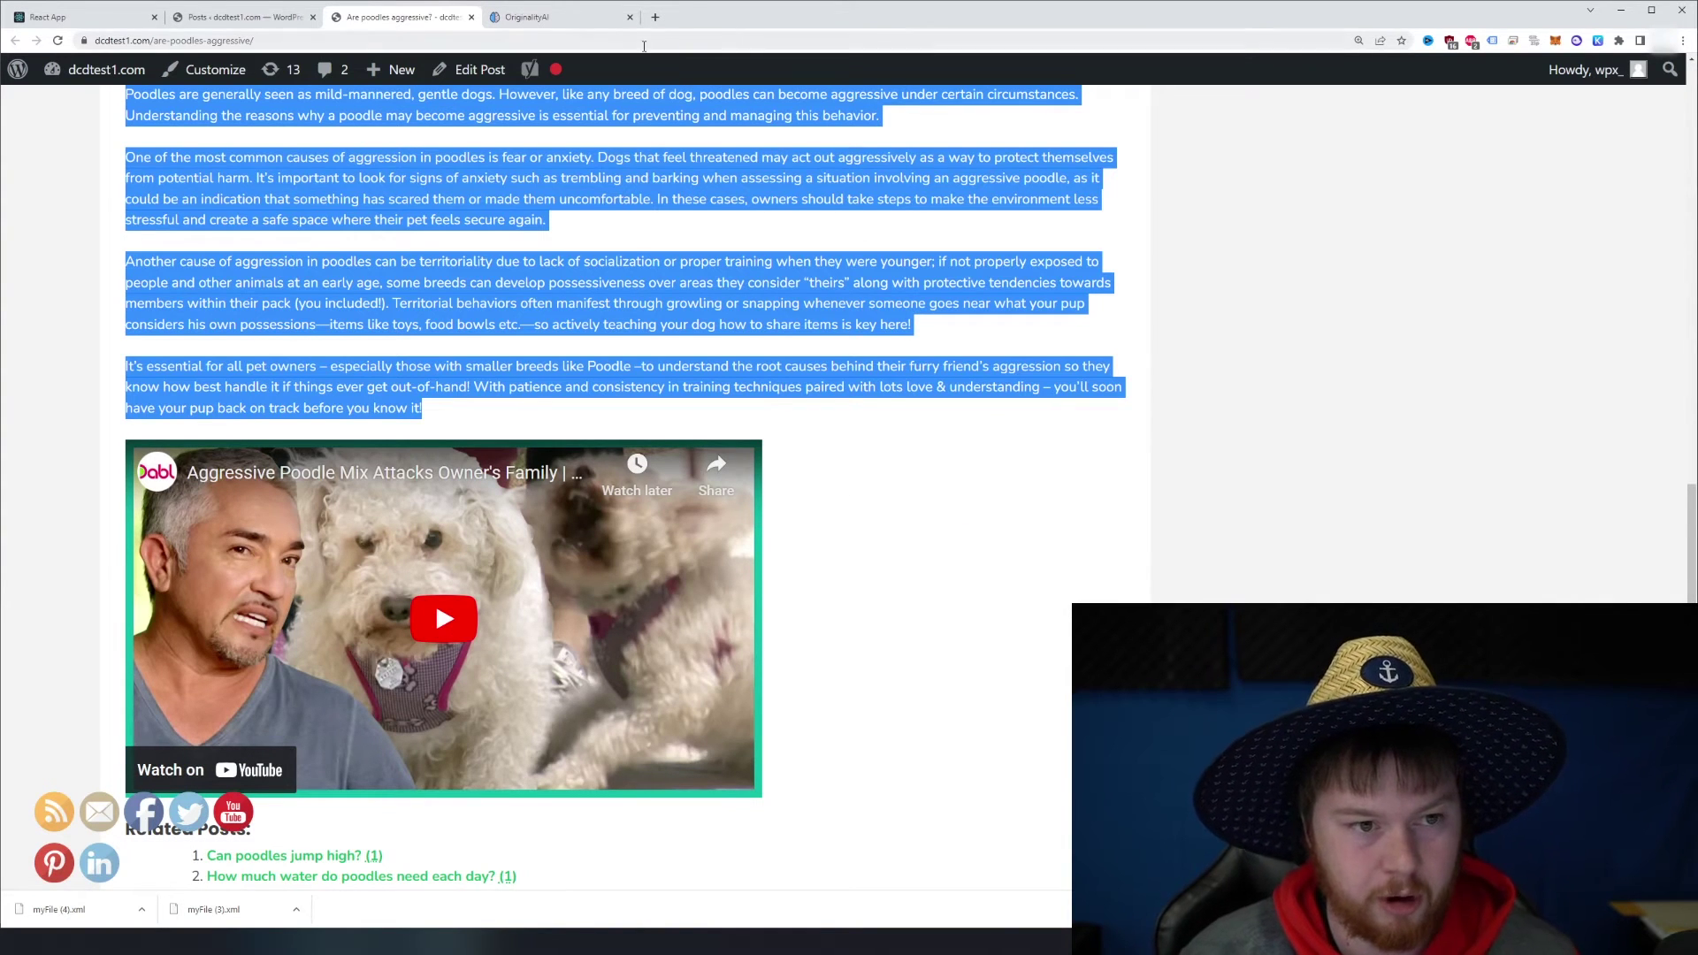
Step: Paste the article into Originality.ai's Content Scan and run the scan
click(575, 18)
click(621, 334)
key(ctrl+v)
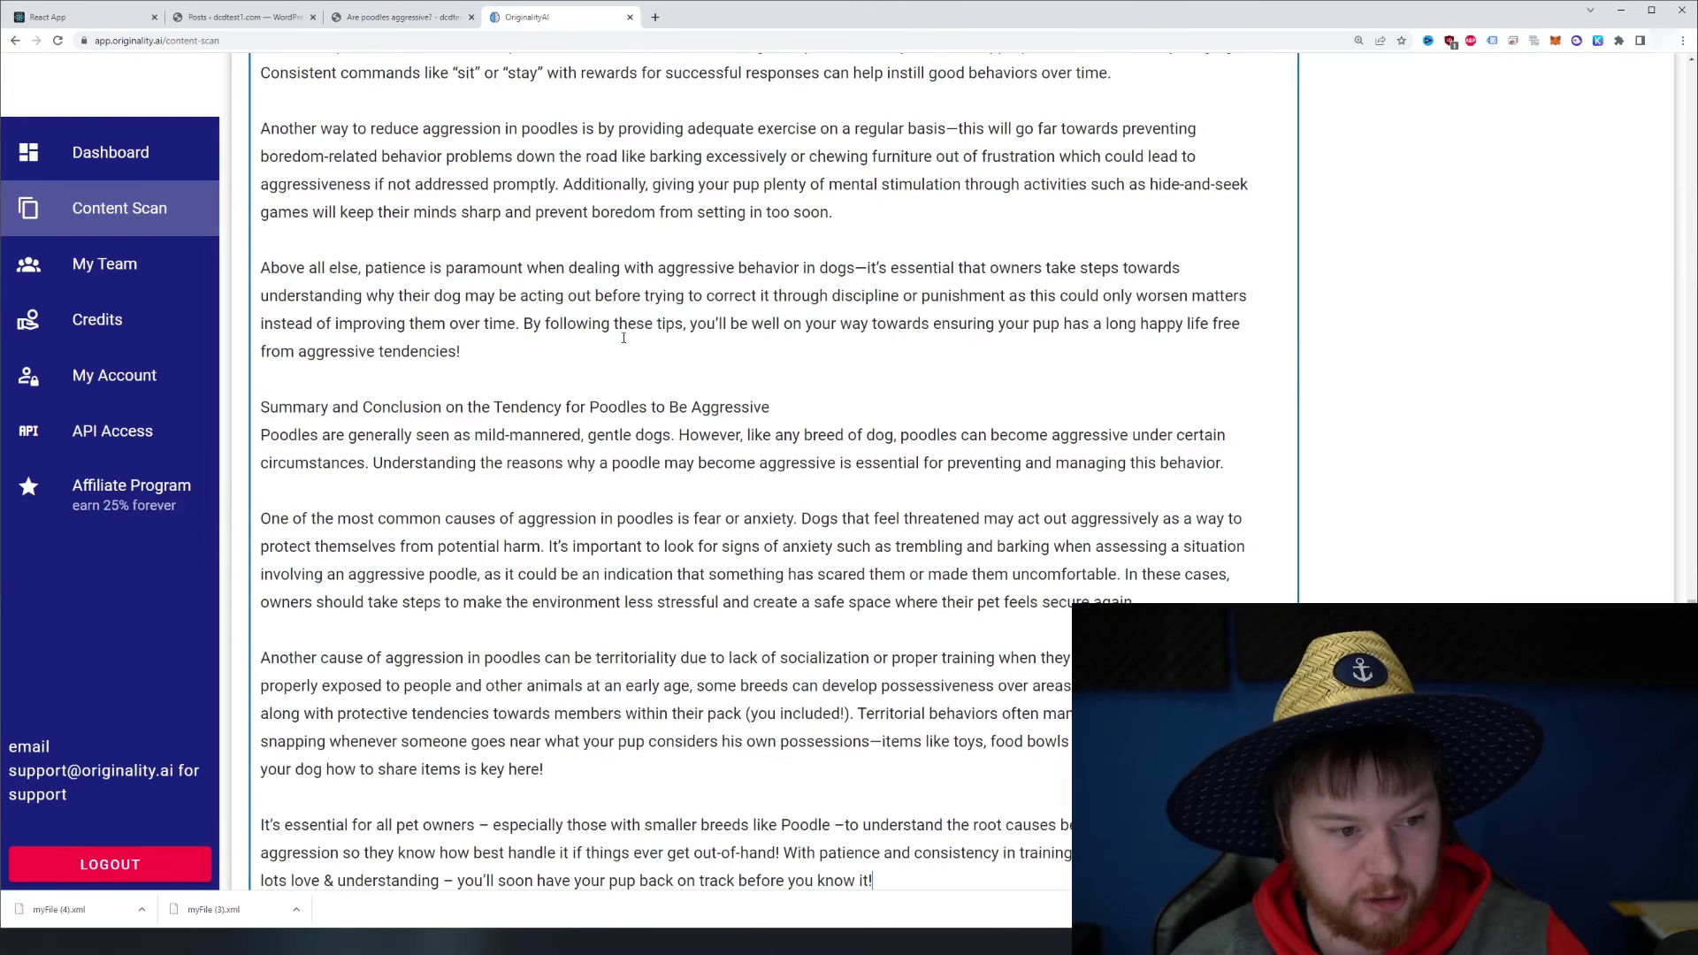
scroll(645, 364, down, 2)
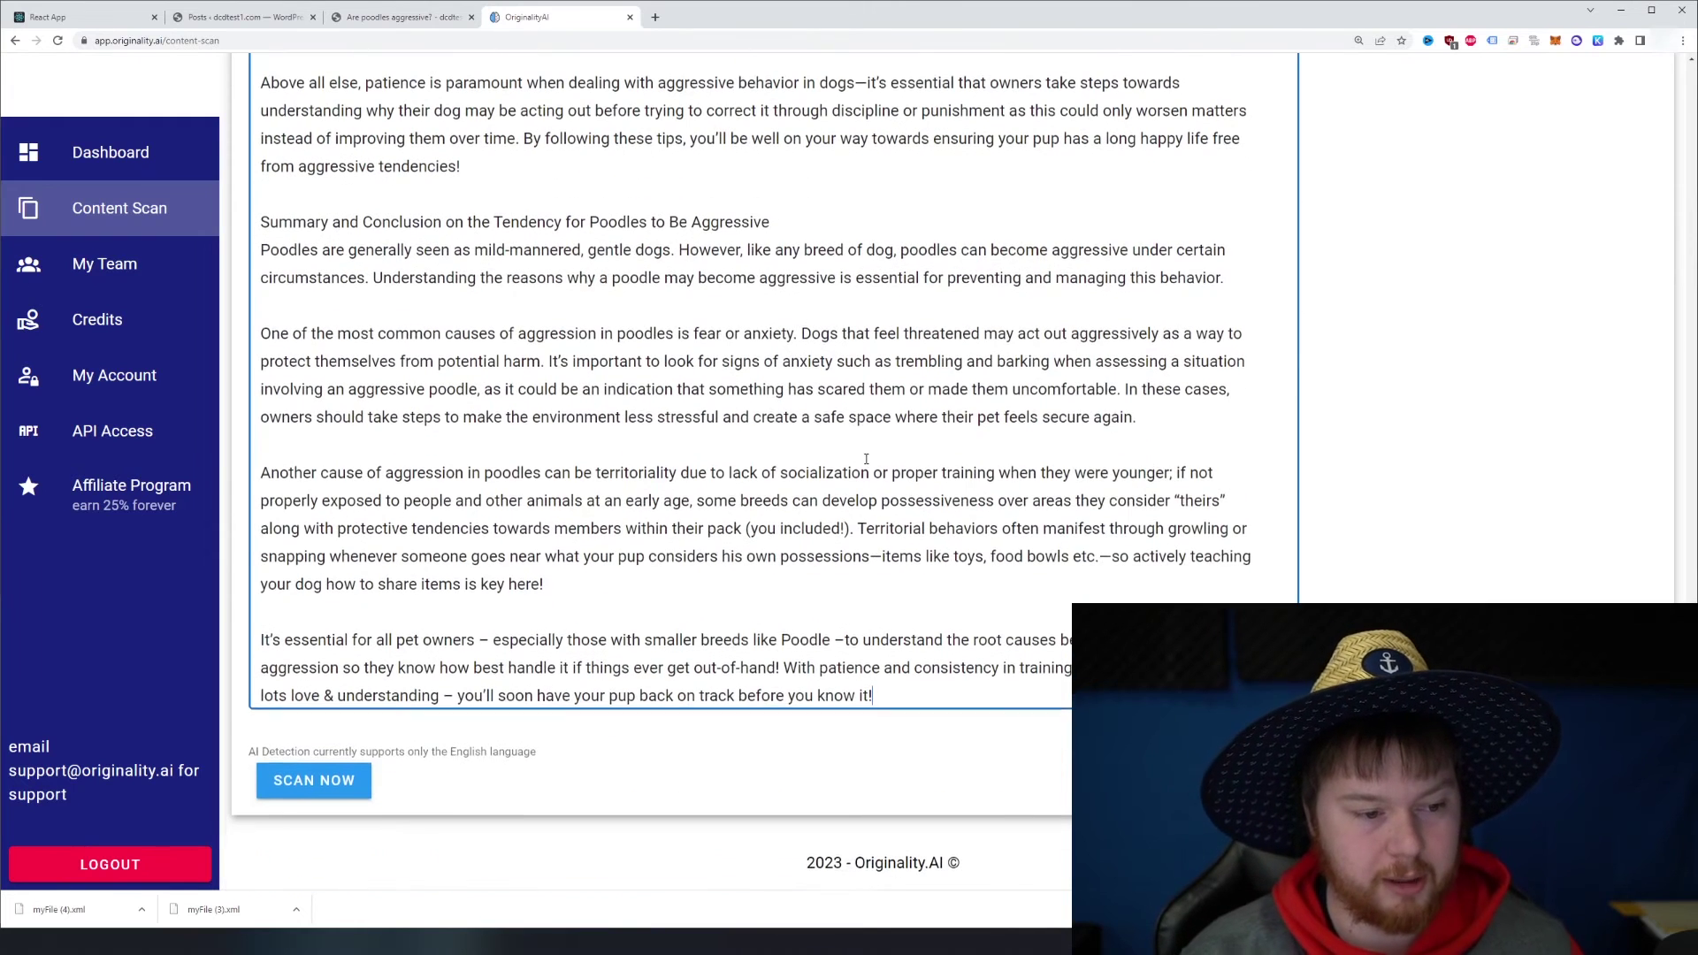
click(314, 780)
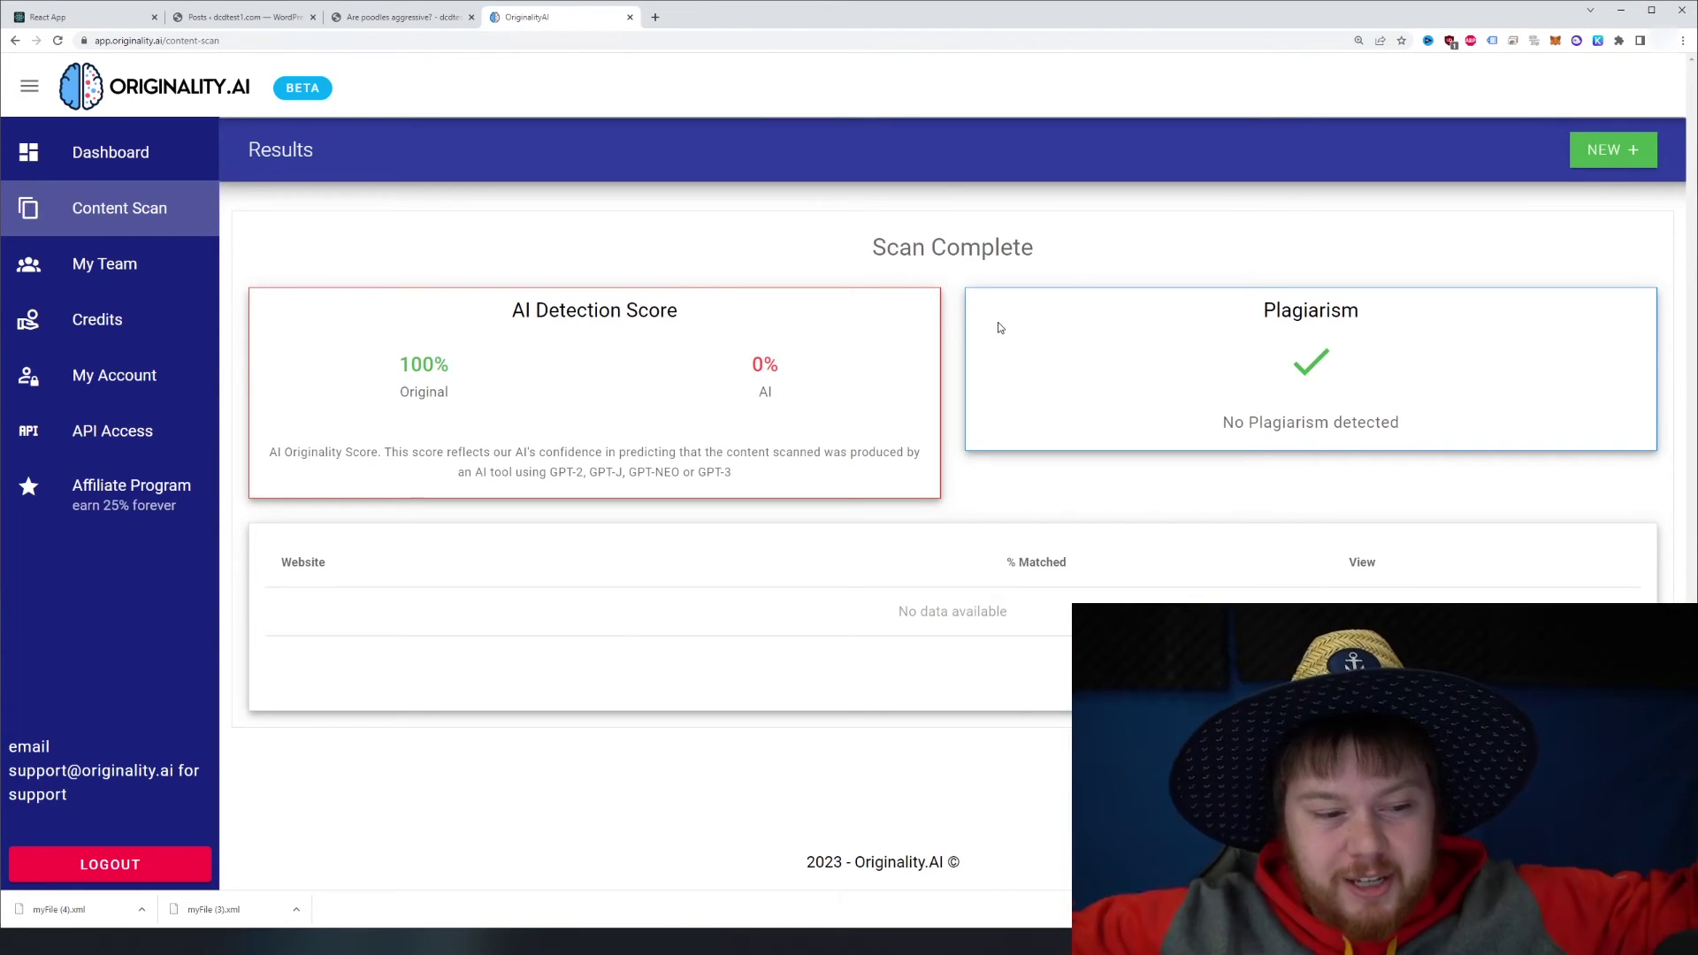
Step: Confirm the 100% original, 0% AI result, then start a new empty content scan
drag(375, 379, 470, 400)
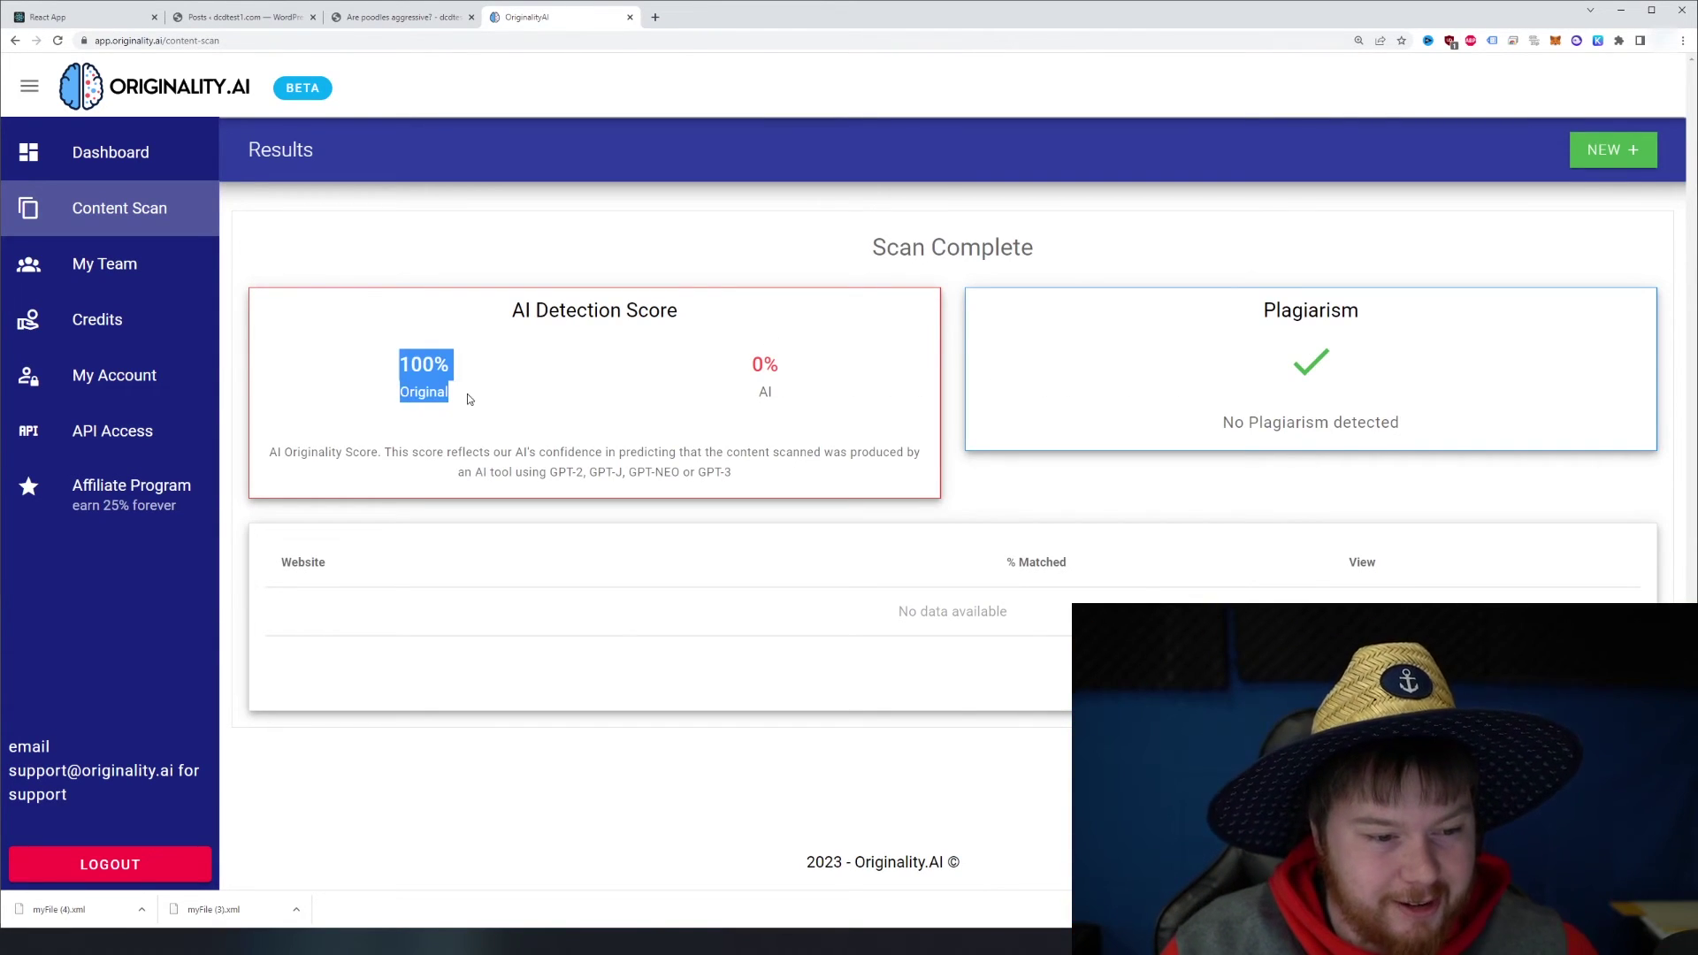
click(395, 18)
click(900, 591)
scroll(900, 591, up, 10)
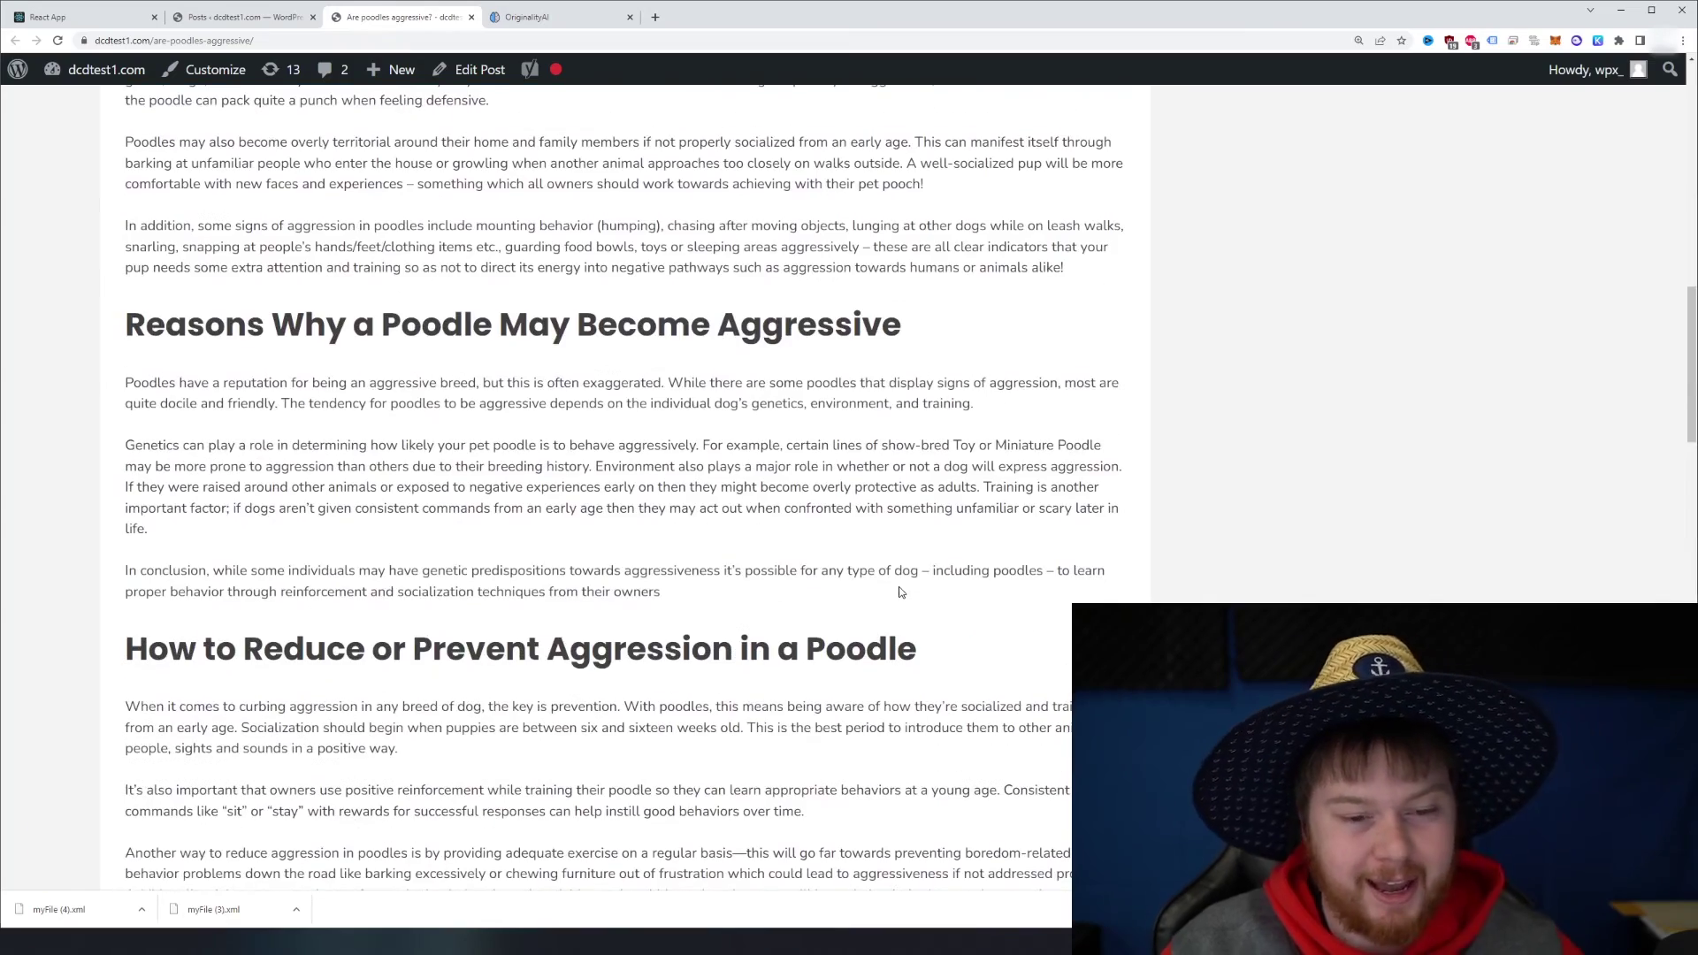
scroll(884, 584, up, 6)
click(555, 17)
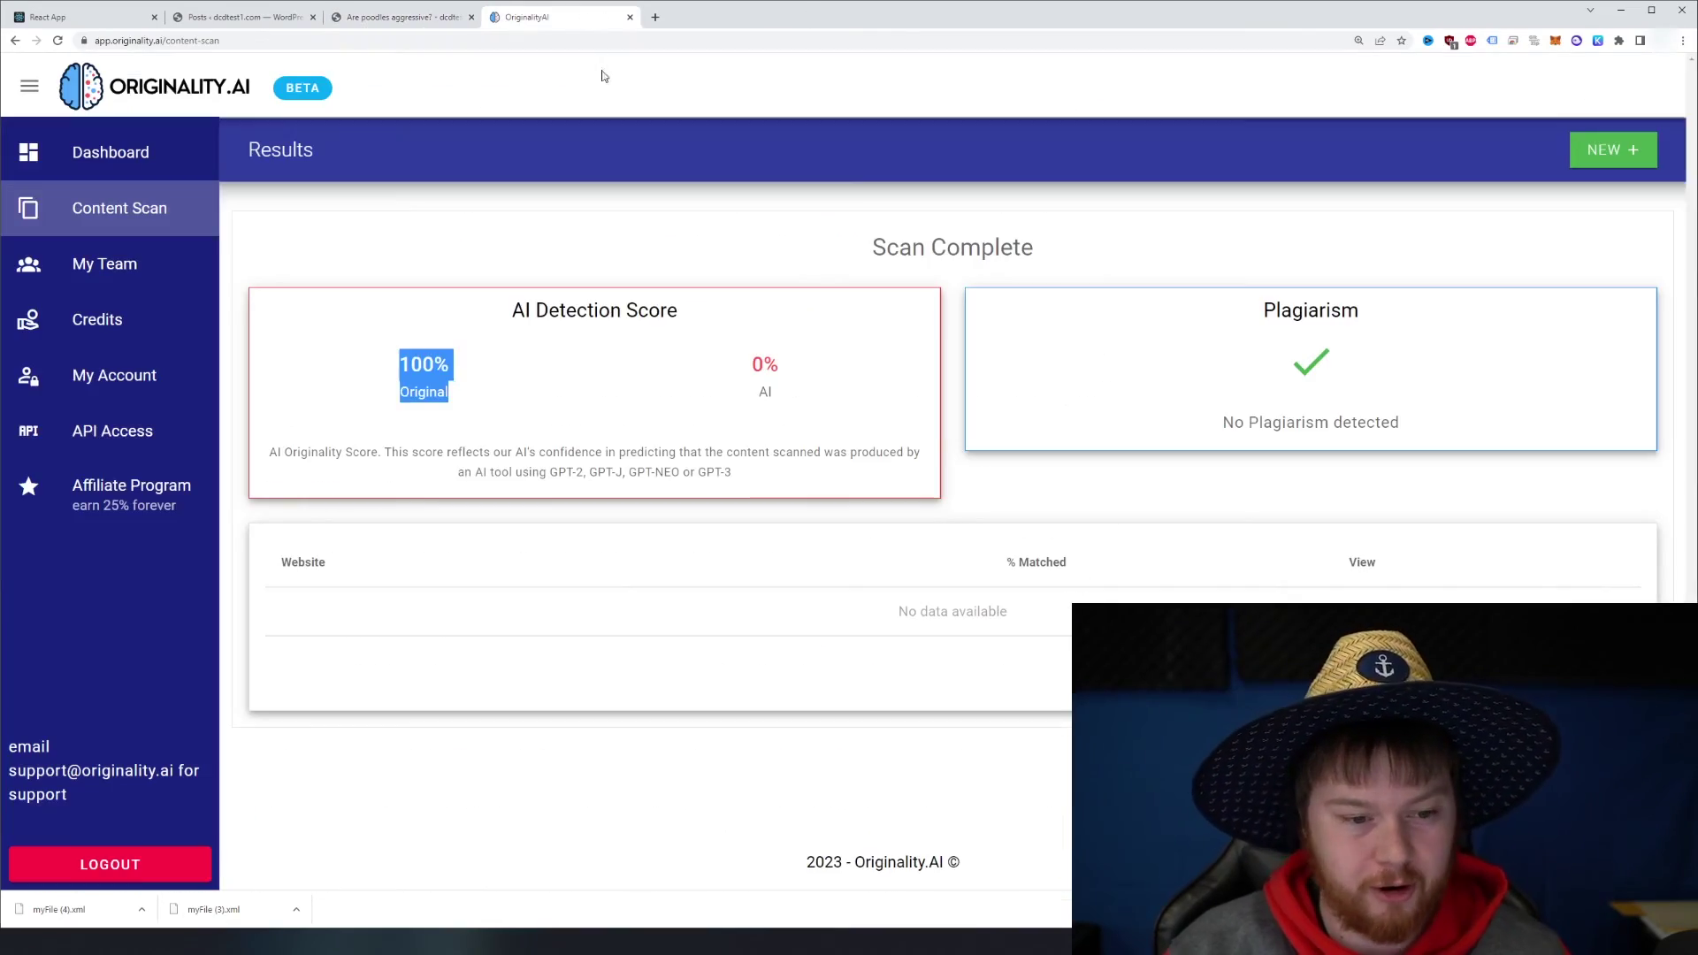
click(637, 386)
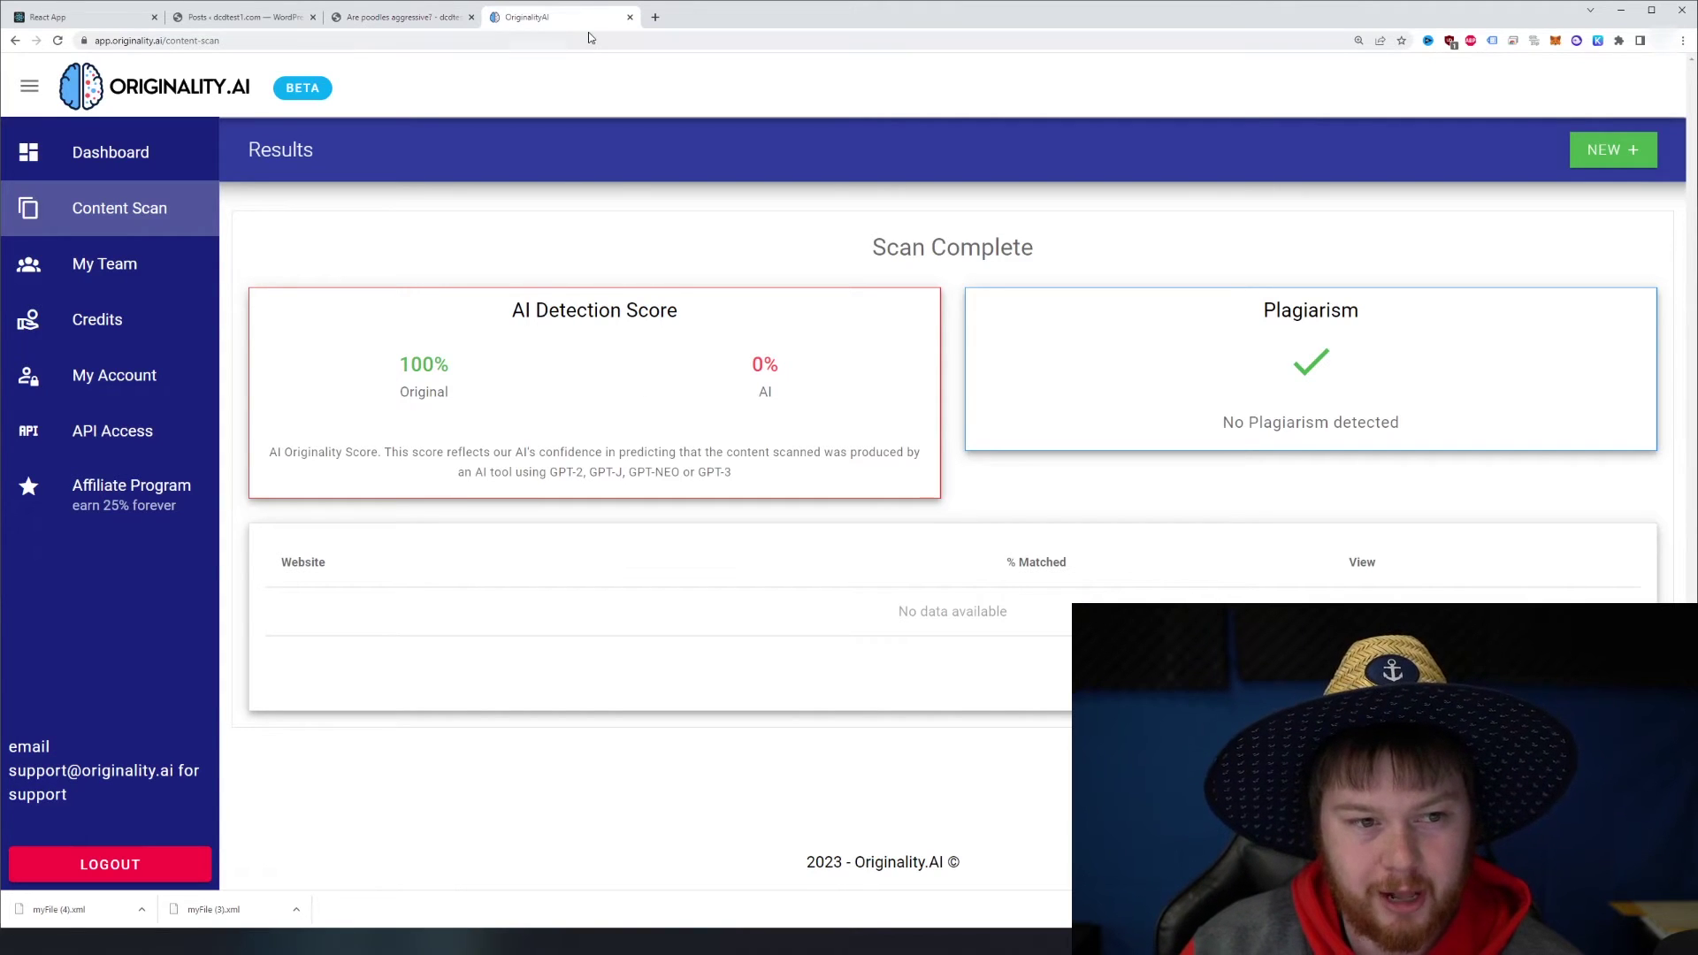
click(1607, 153)
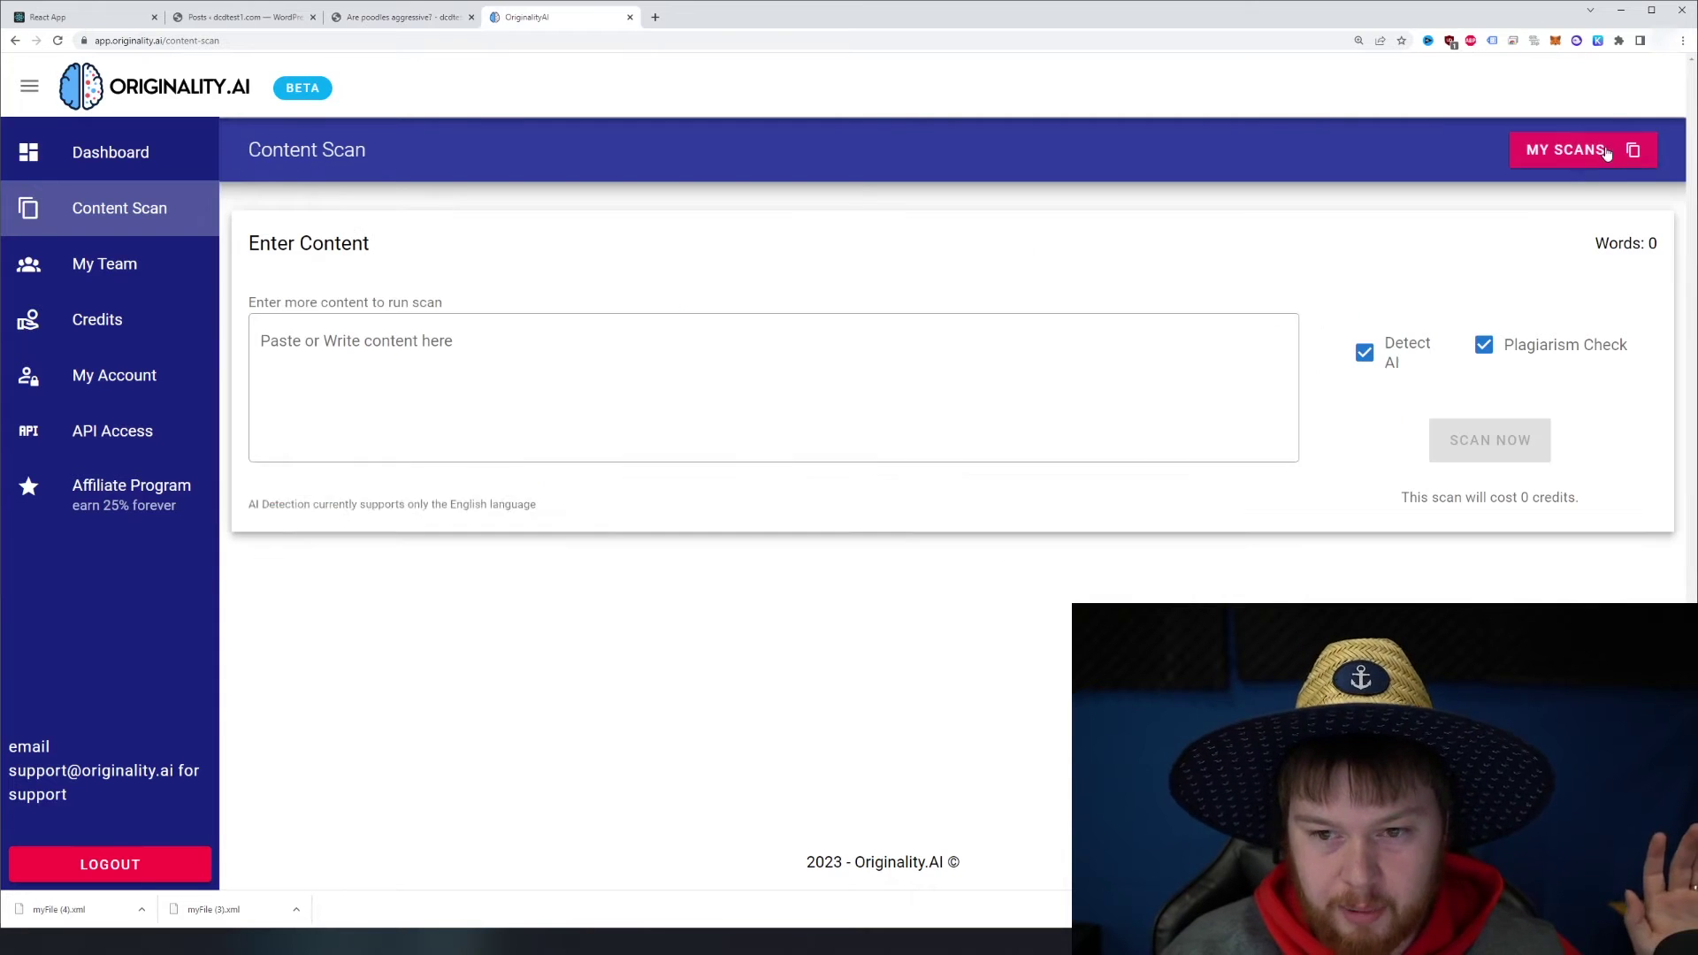
Step: Copy the Common Characteristics section from the poodle post and scan it in Originality.ai's Content Scan
click(403, 19)
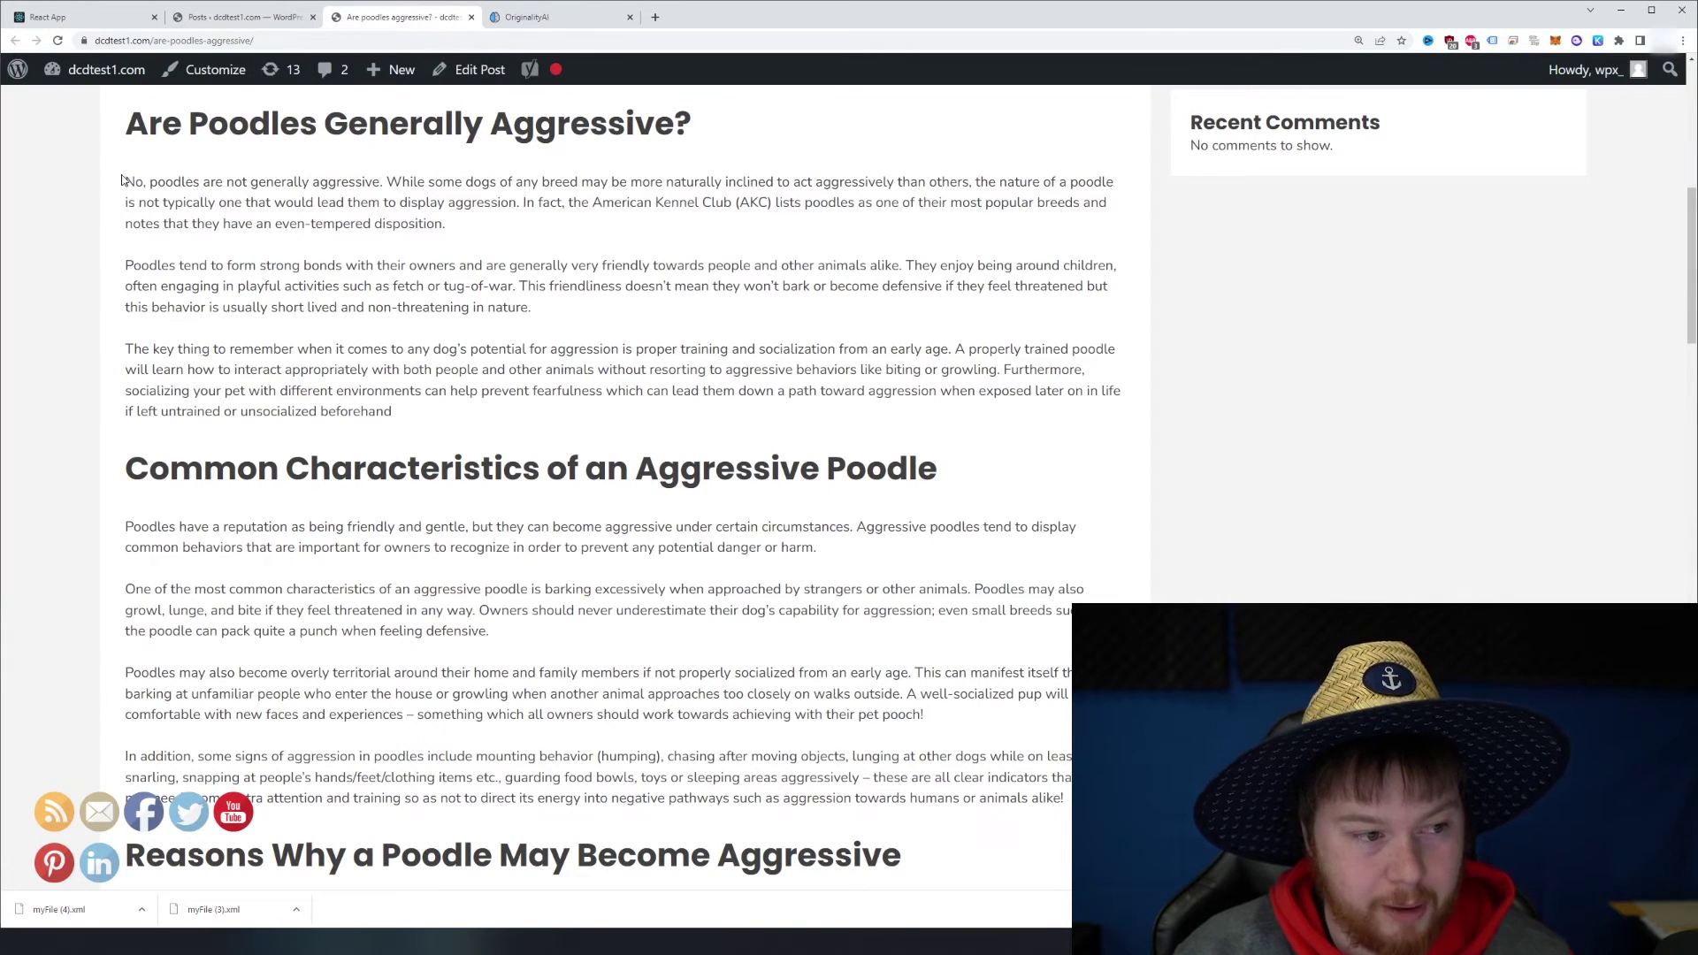
drag(124, 121, 408, 411)
scroll(408, 411, down, 3)
drag(125, 203, 1085, 536)
key(ctrl+c)
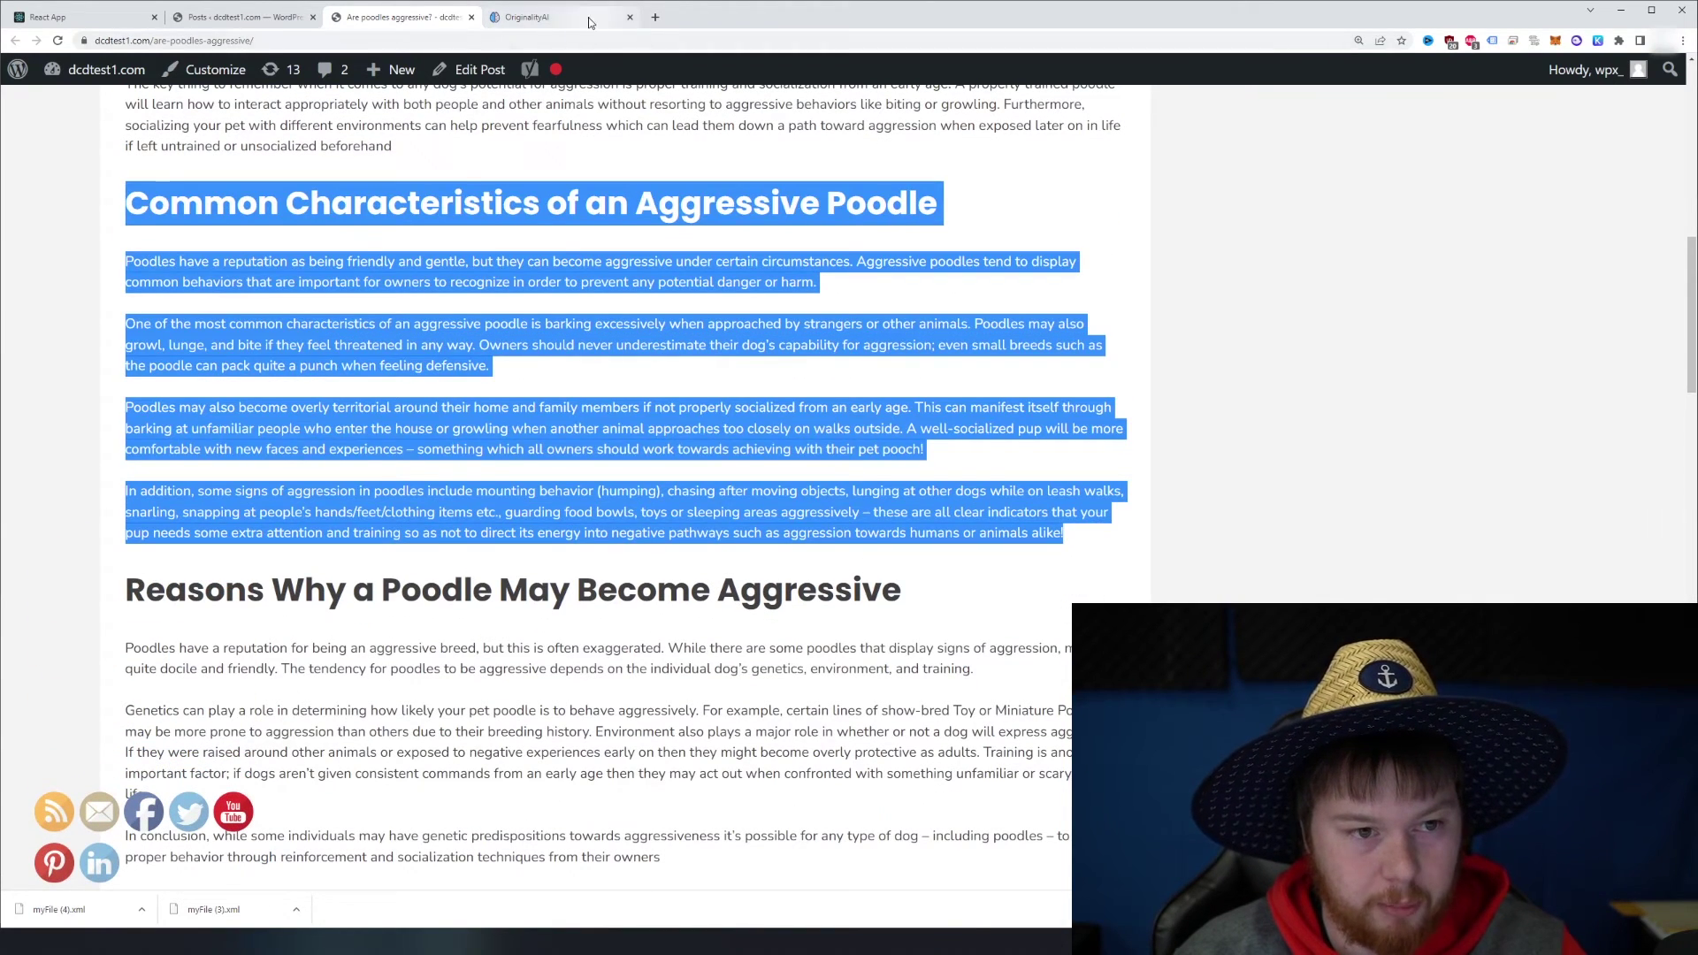
click(548, 17)
click(591, 345)
key(ctrl+v)
click(1494, 429)
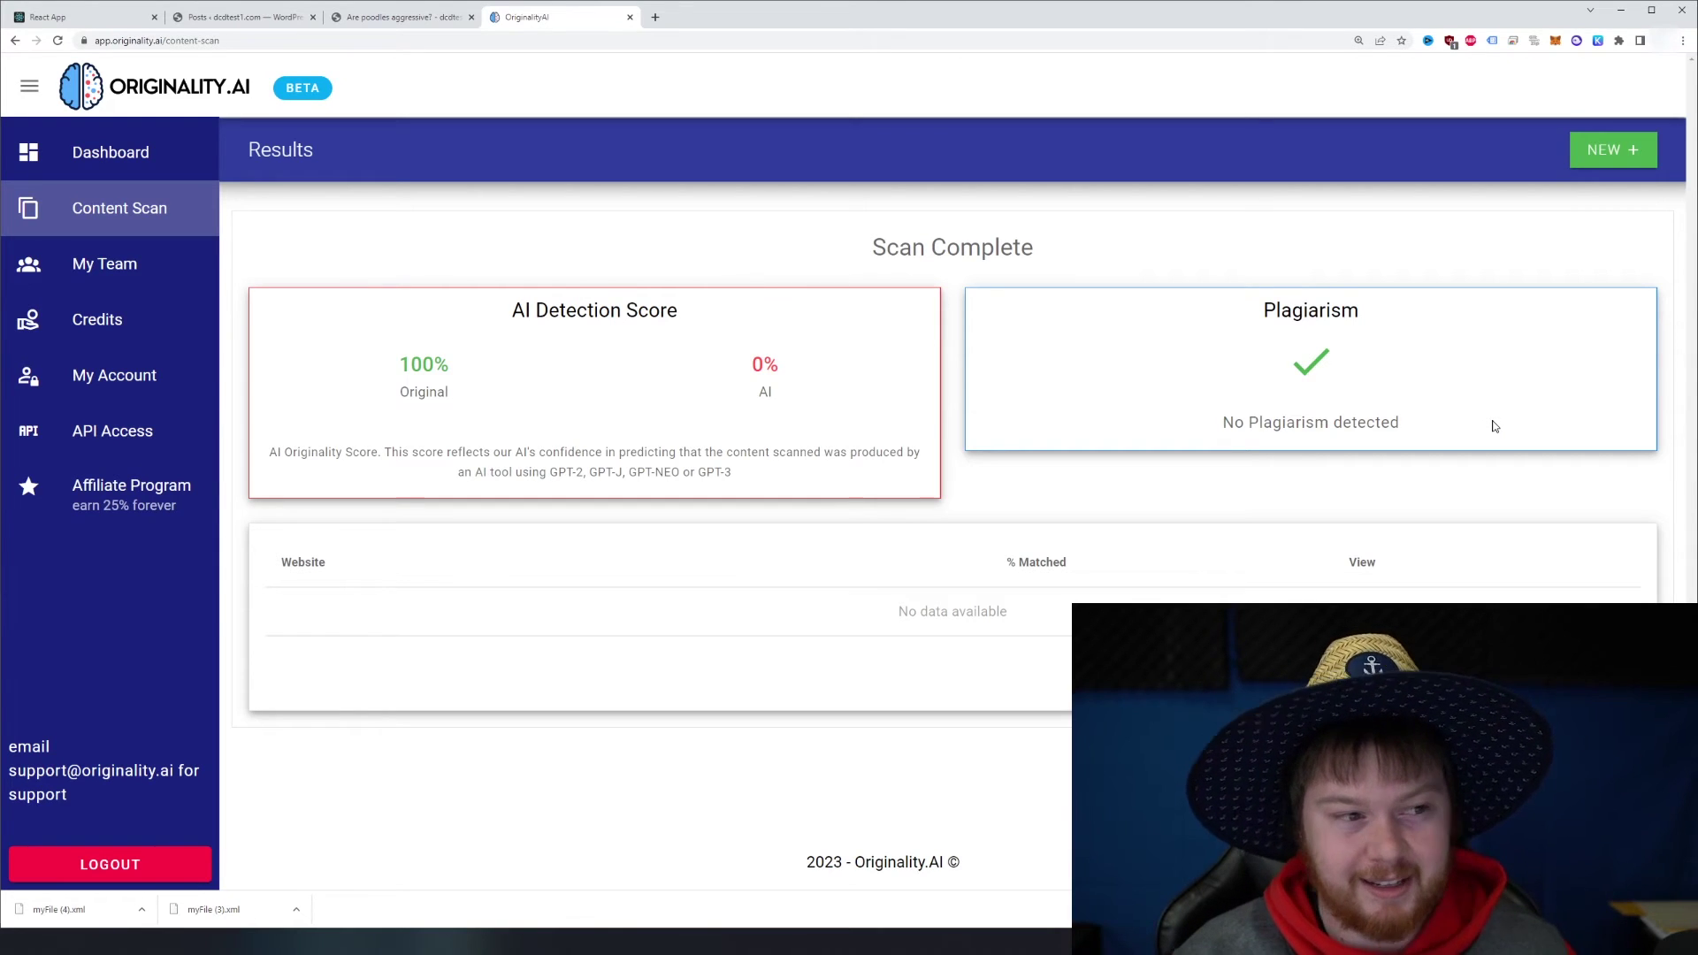
Step: Run a new scan on the 58-word excessive-barking paragraph, then return to the poodle post
click(403, 18)
click(624, 467)
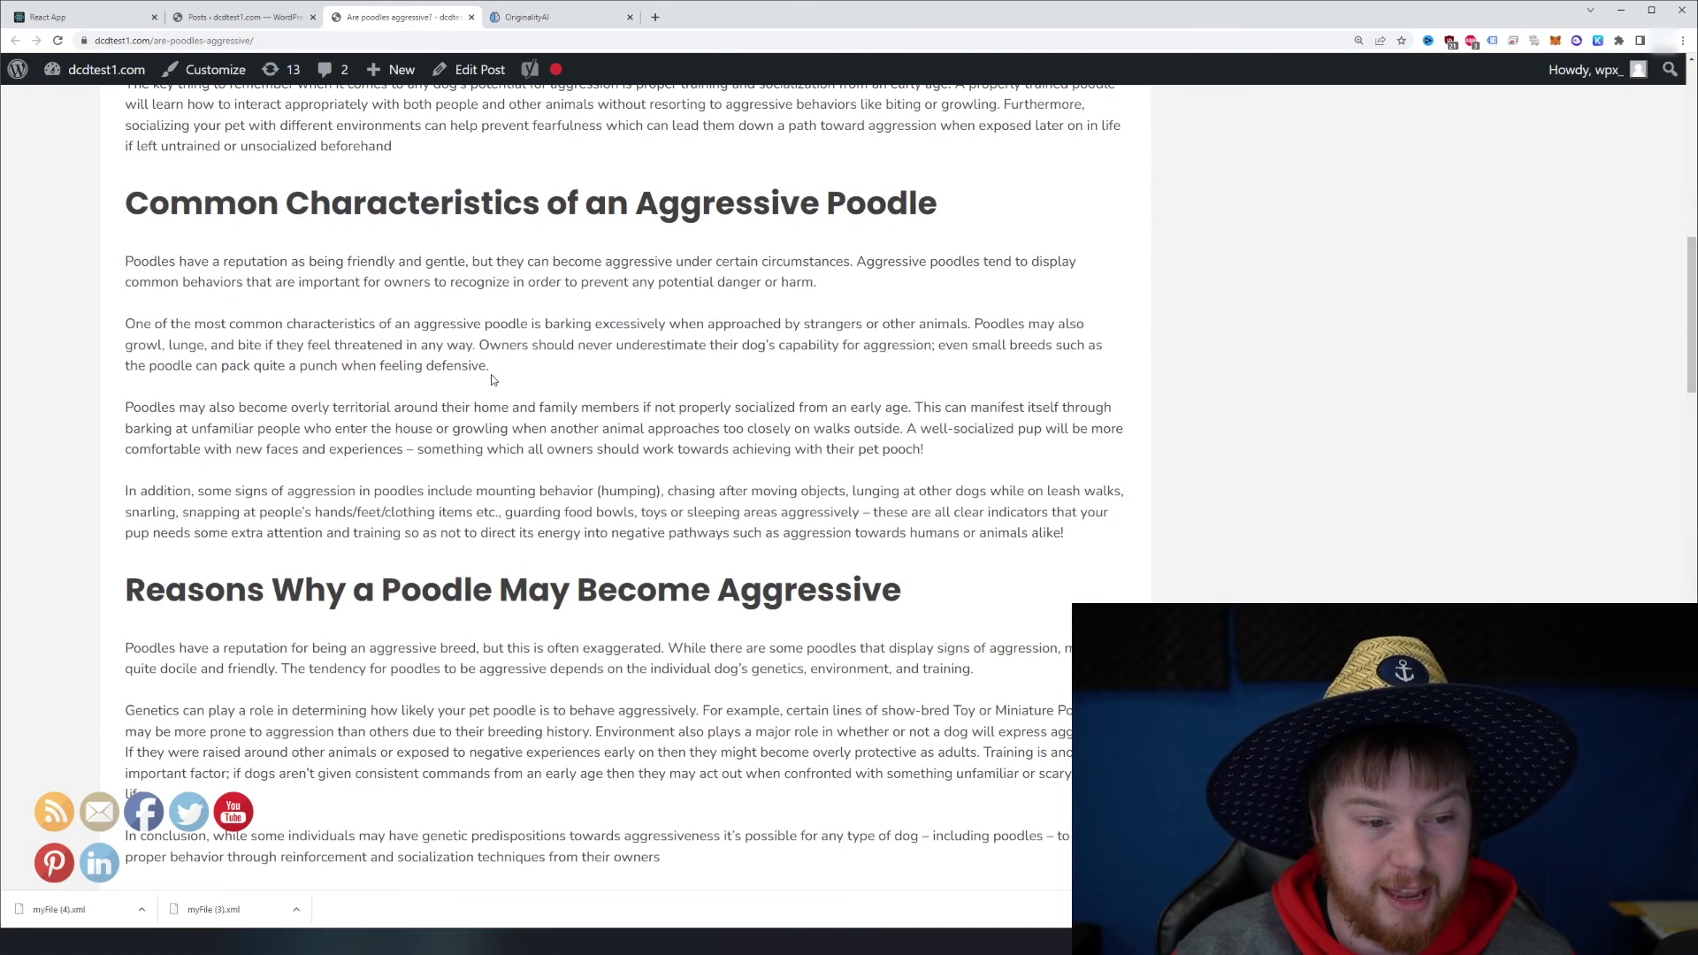
drag(124, 324, 511, 360)
key(ctrl+c)
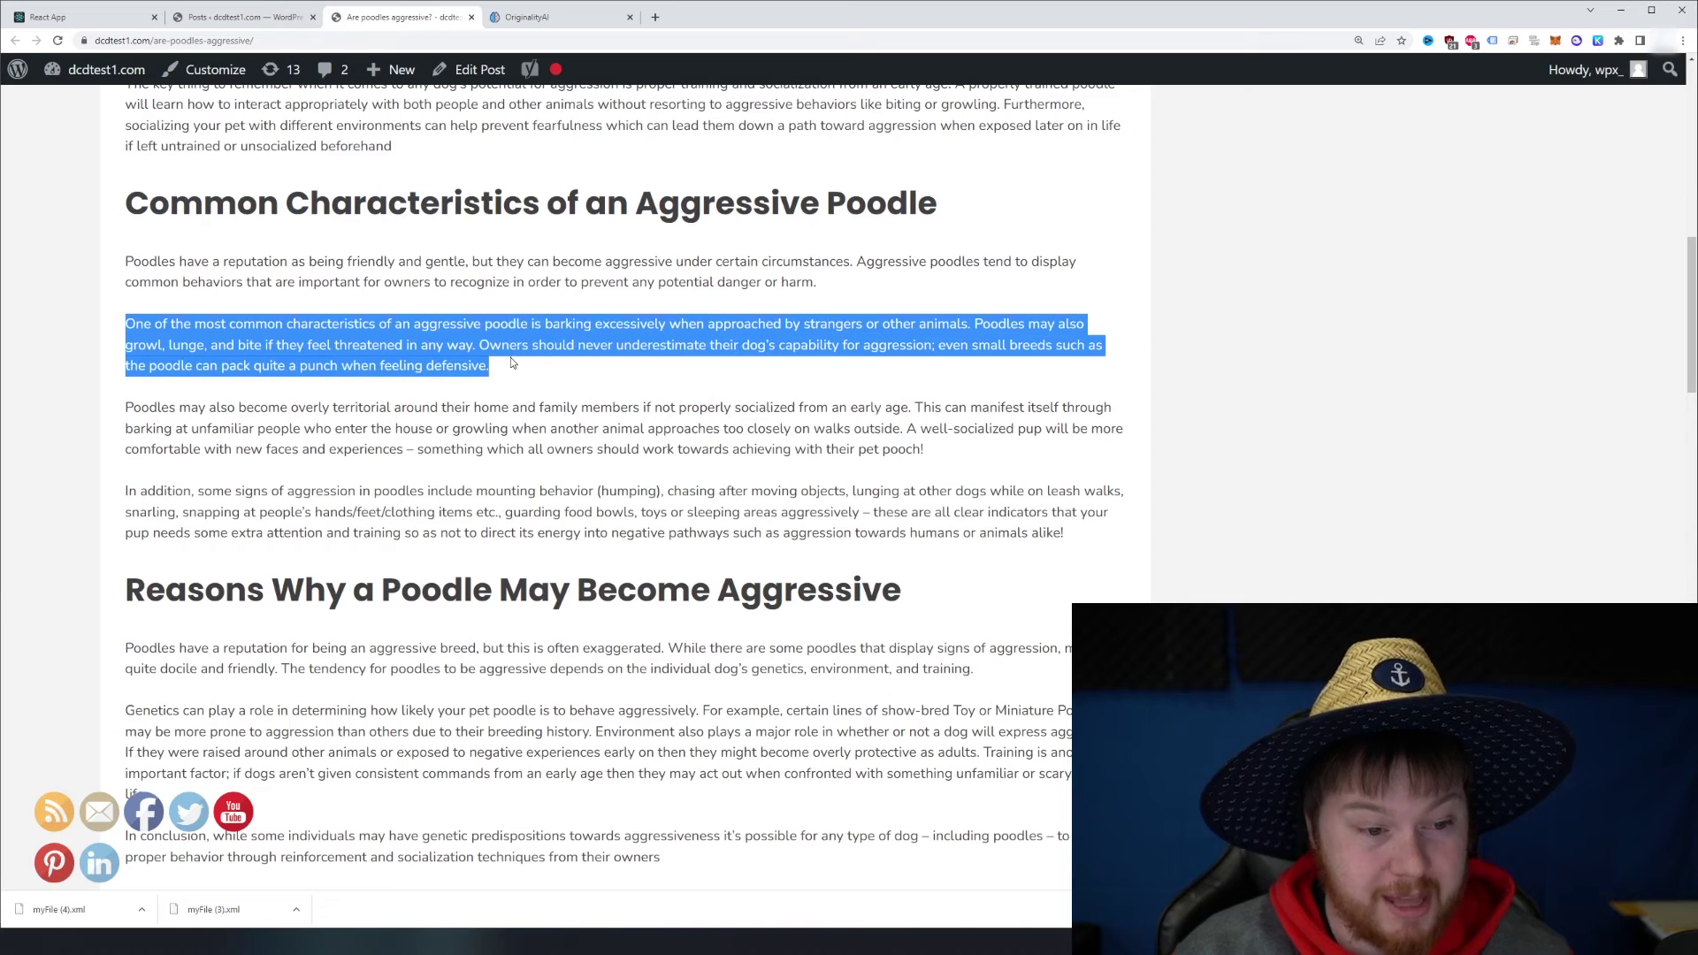
click(527, 18)
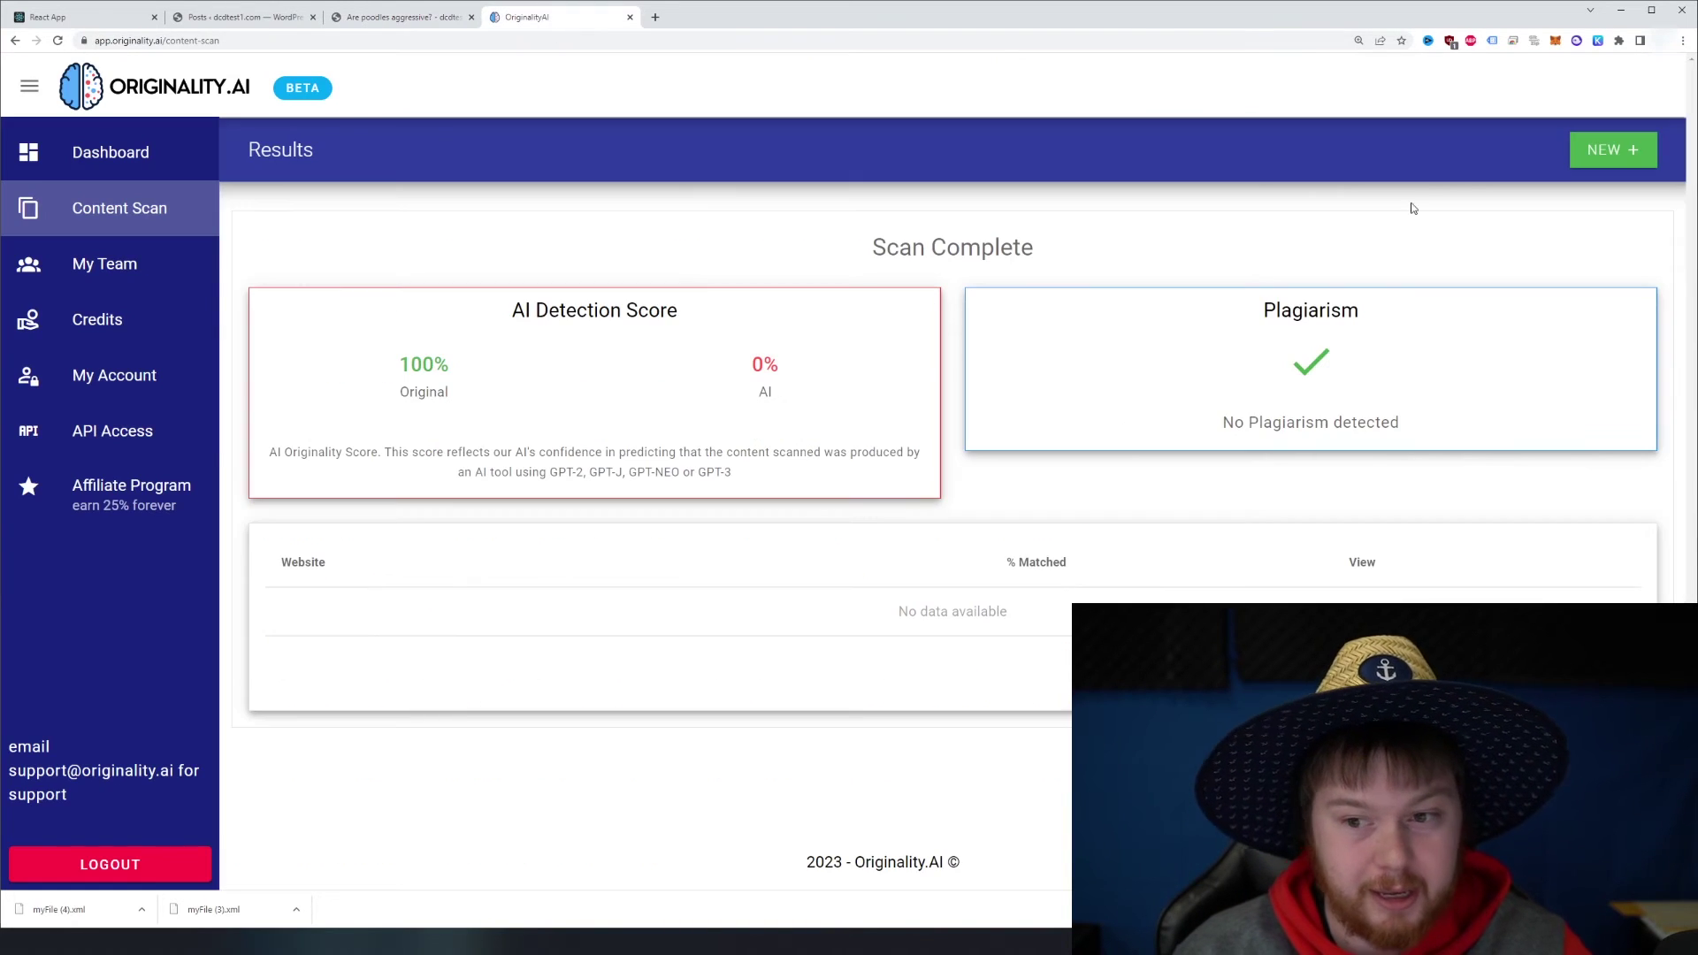
click(1607, 148)
click(781, 357)
key(ctrl+v)
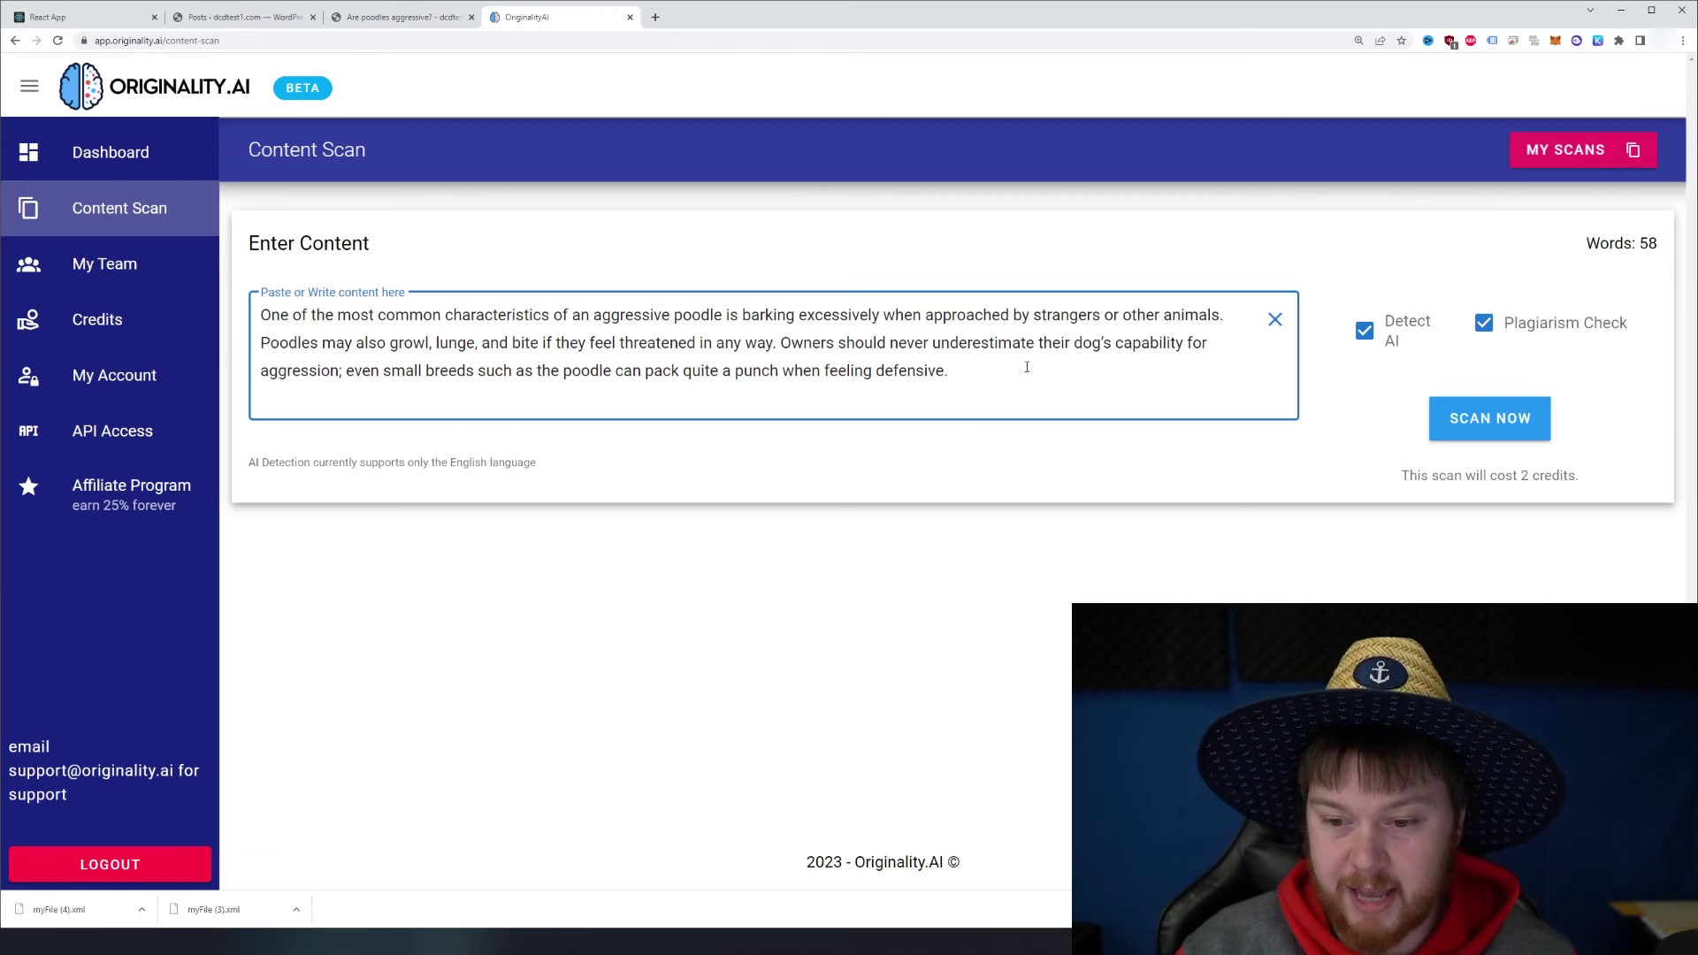
click(1460, 419)
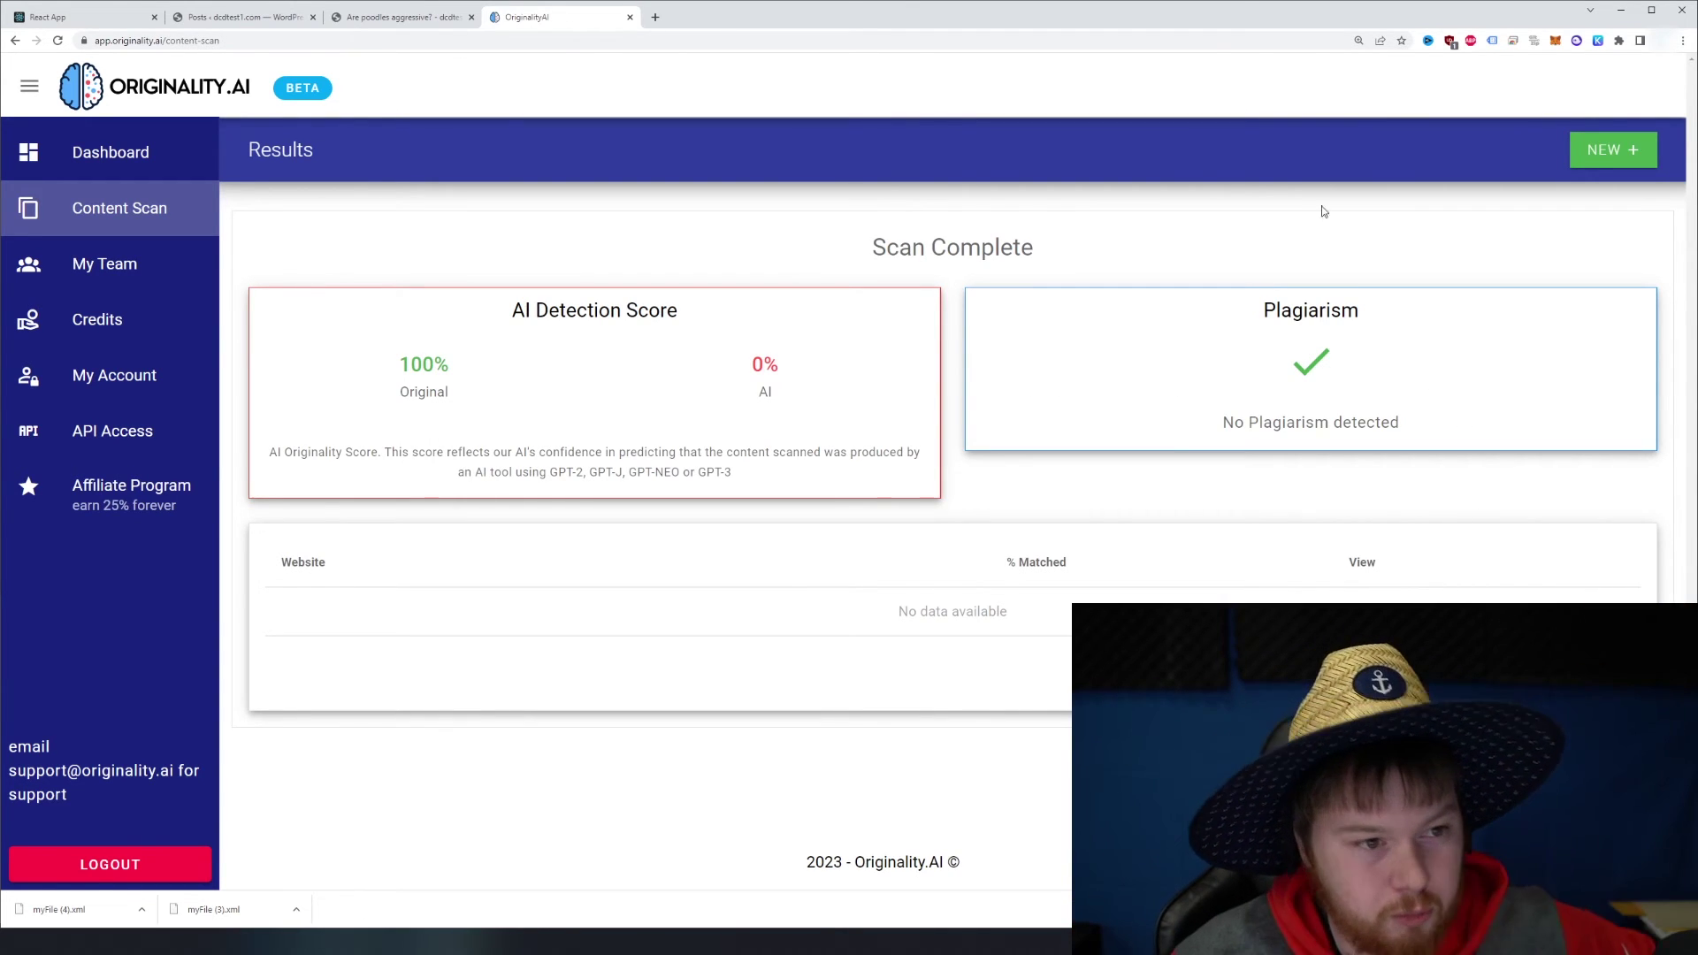
click(402, 16)
click(431, 364)
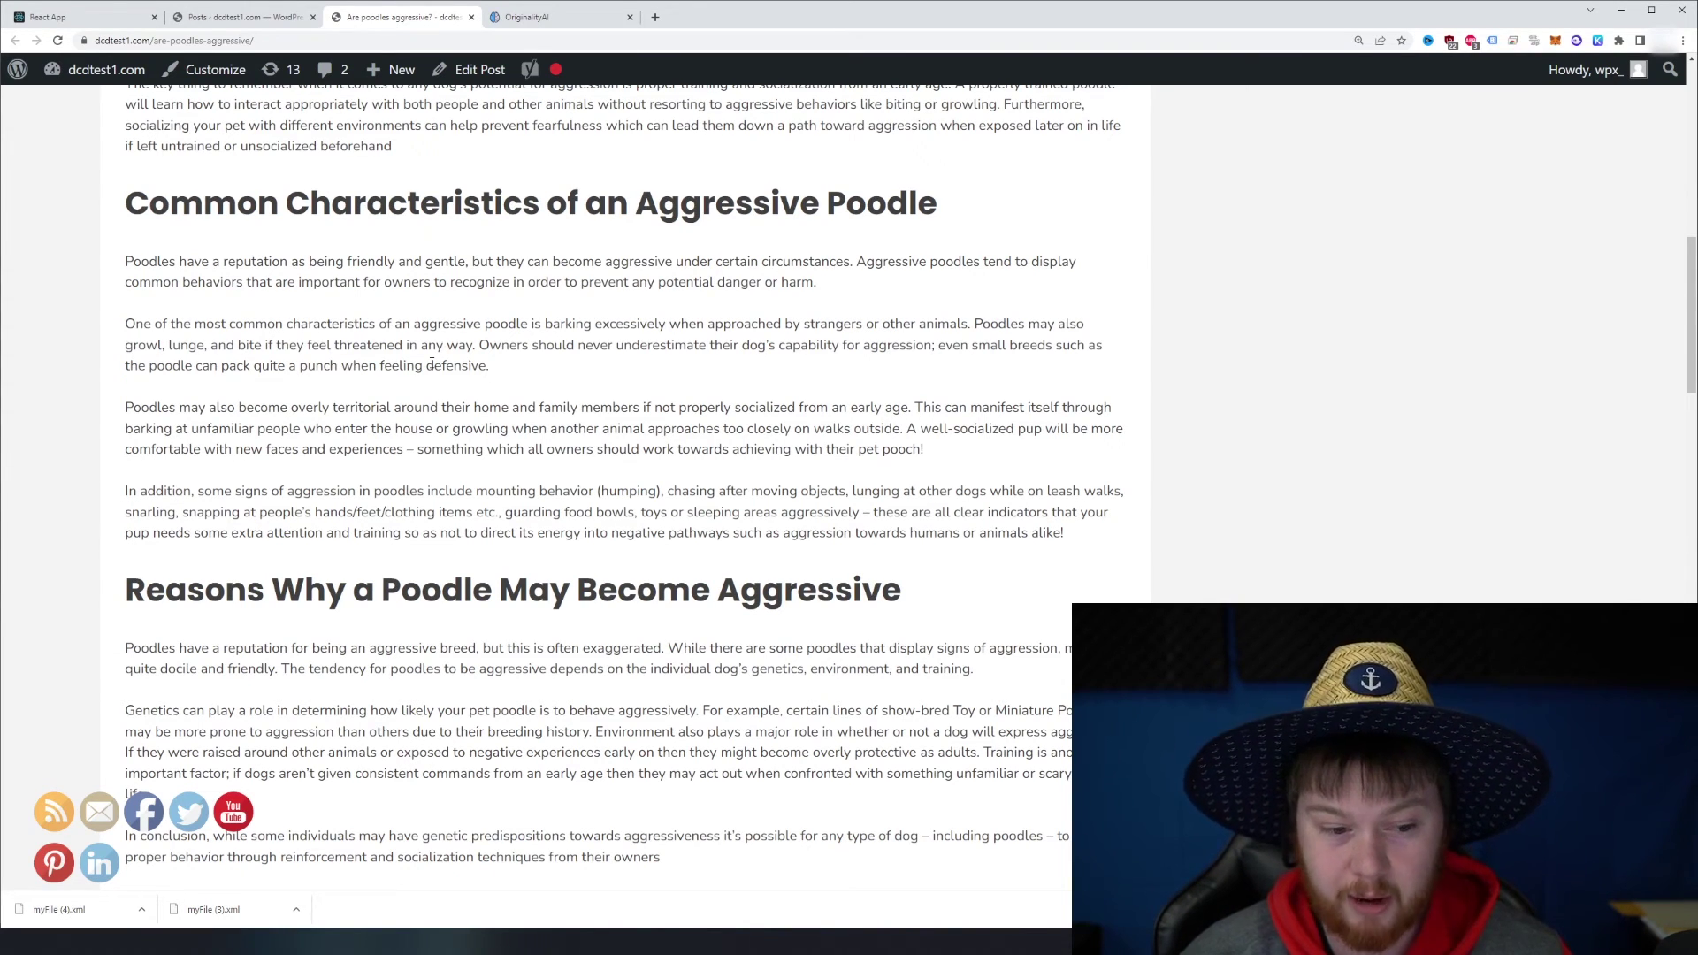
Step: Bring up the React App keyword page listing the three poodle question keywords
key(ctrl+1)
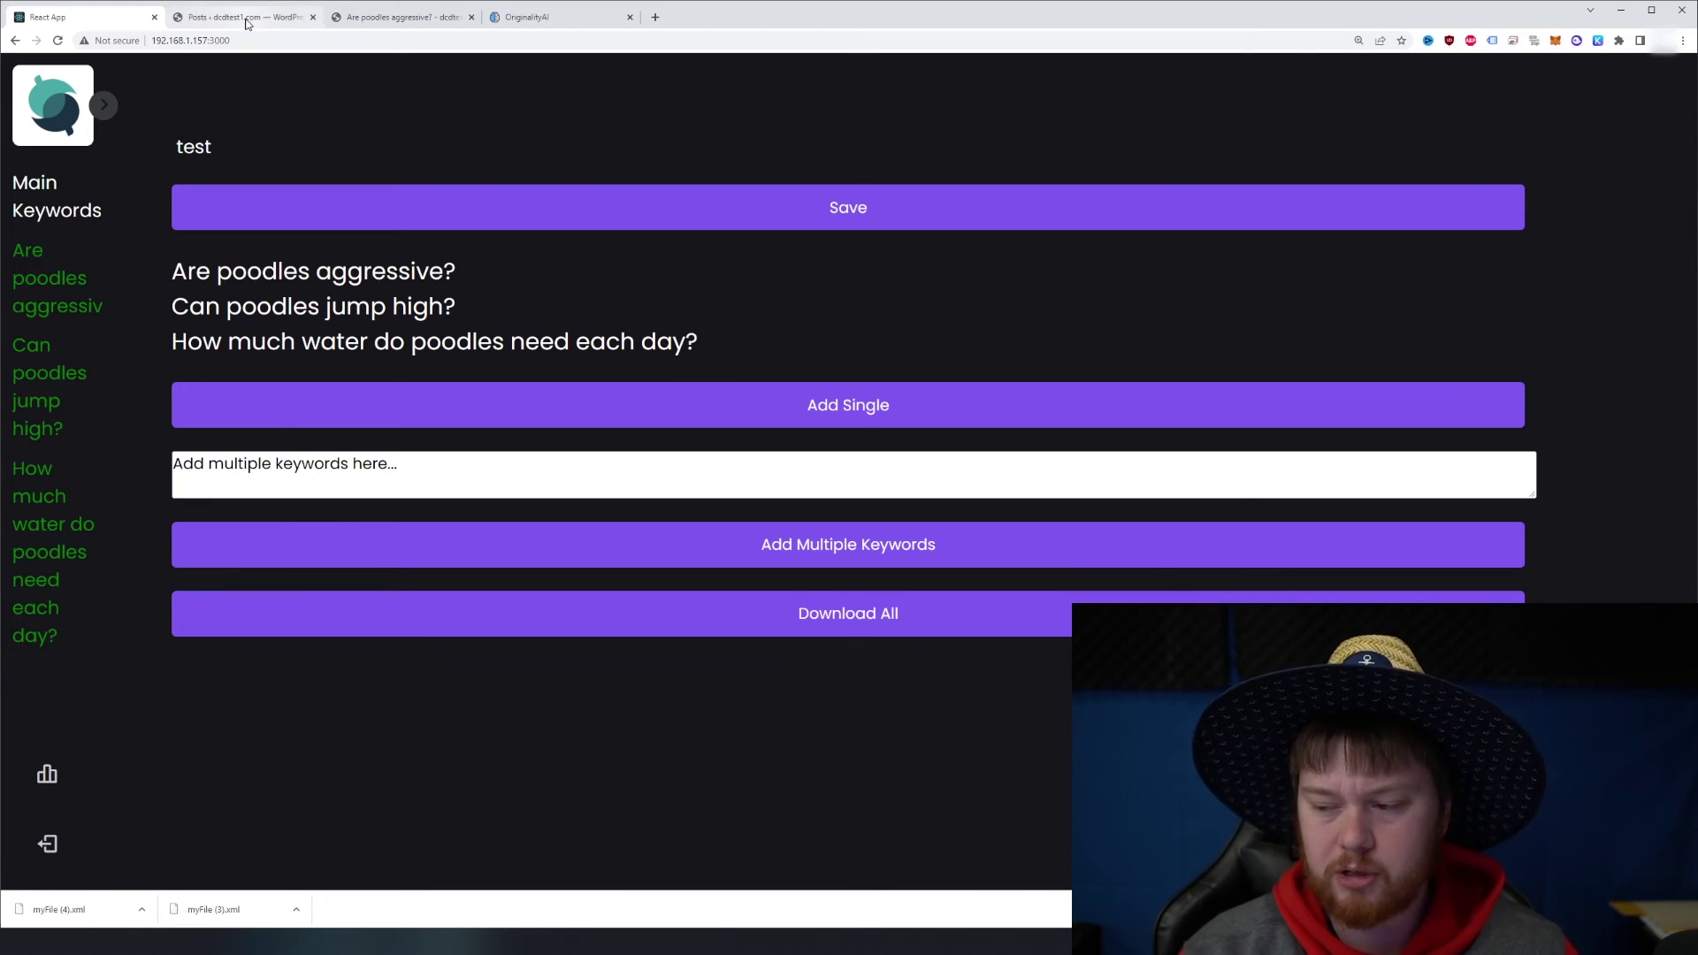
mouse_move(247, 24)
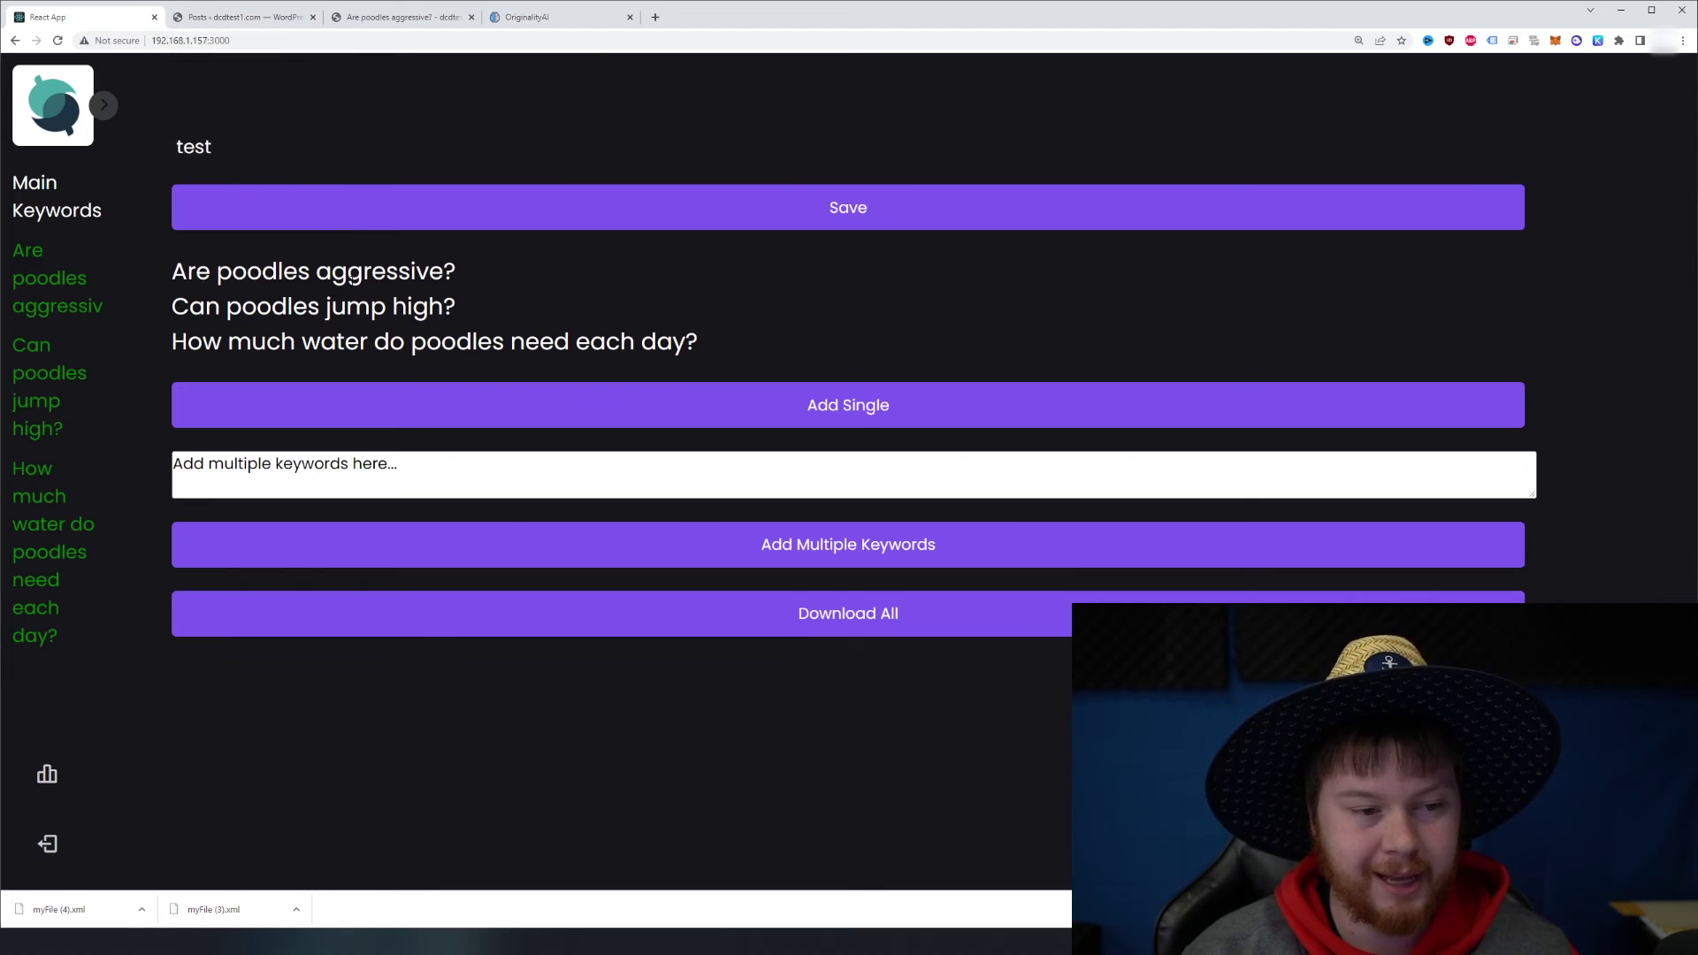